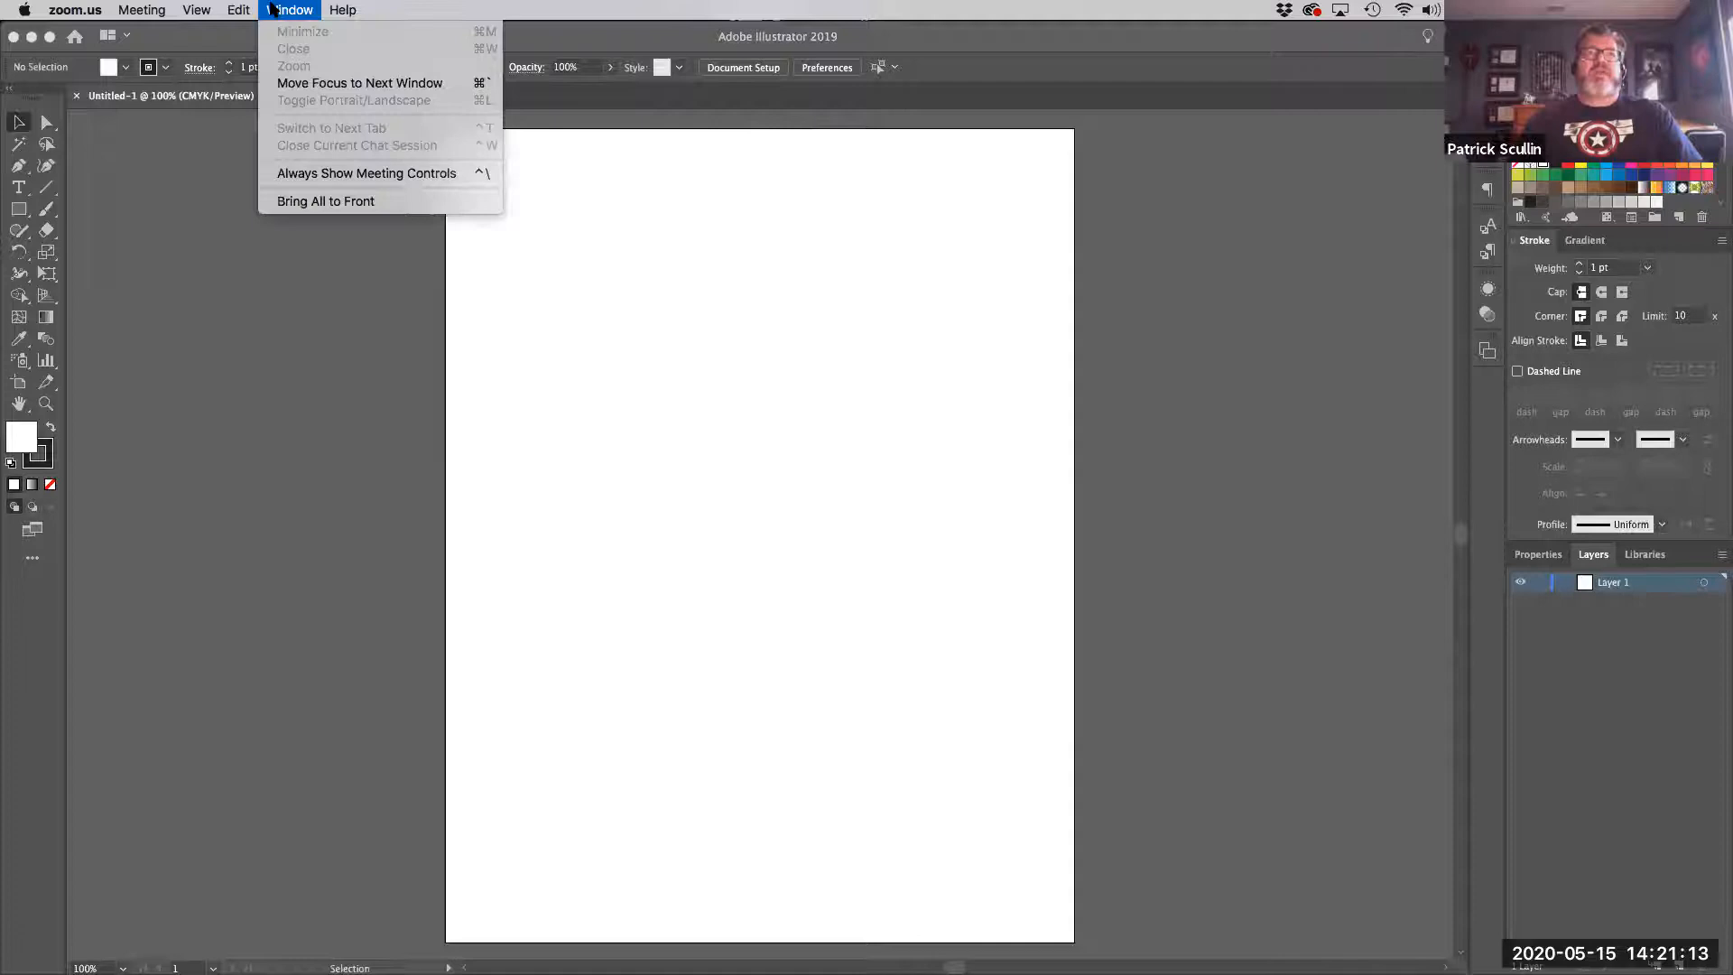
Show the Symbols panel and place it just outside the artboard's right edge
{"action": "left_click", "coordinate": [564, 56]}
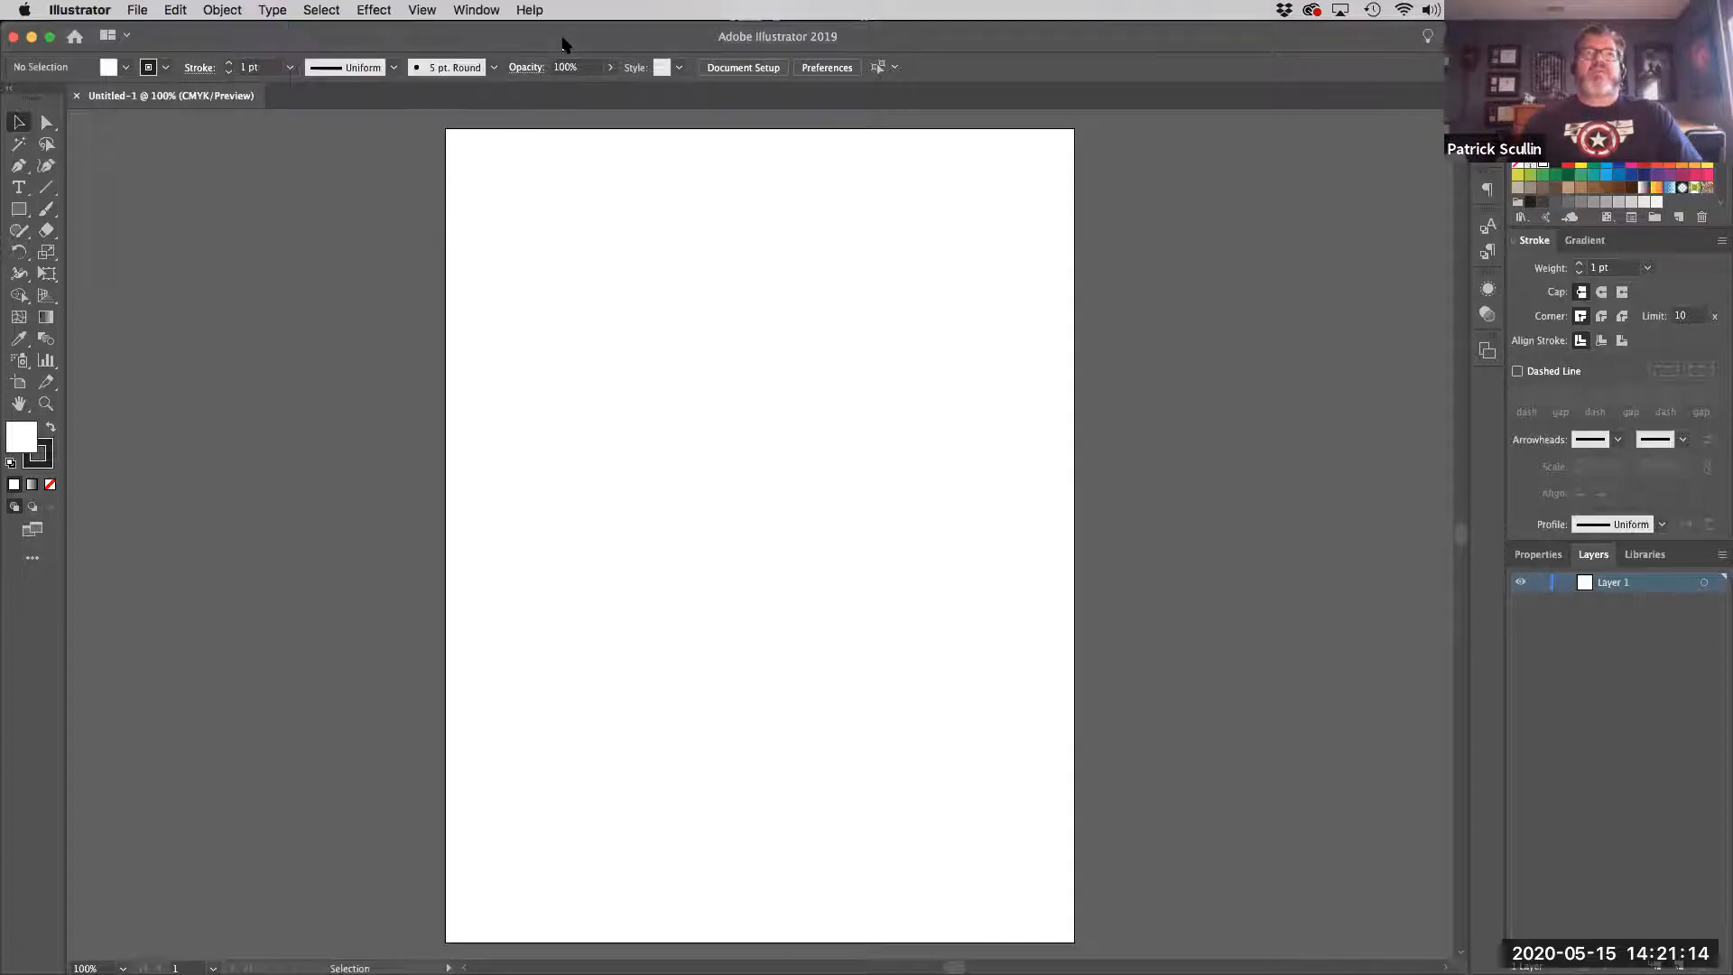
{"action": "left_click", "coordinate": [422, 9]}
{"action": "mouse_move", "coordinate": [482, 9]}
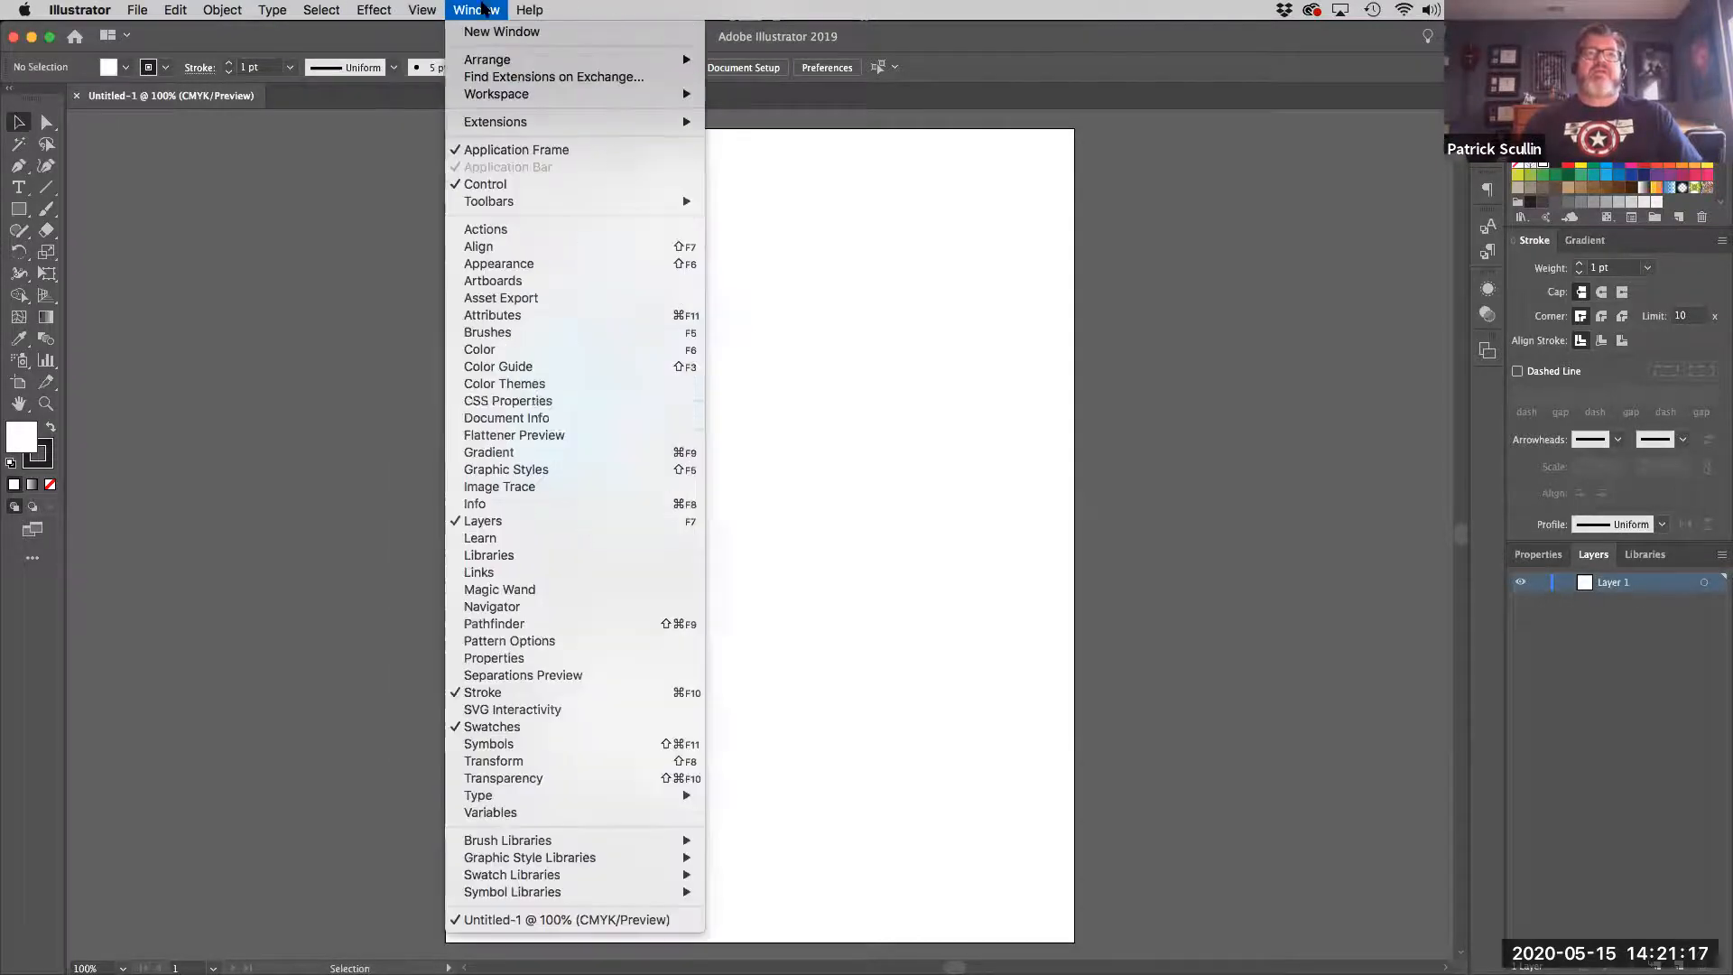
{"action": "left_click", "coordinate": [506, 743]}
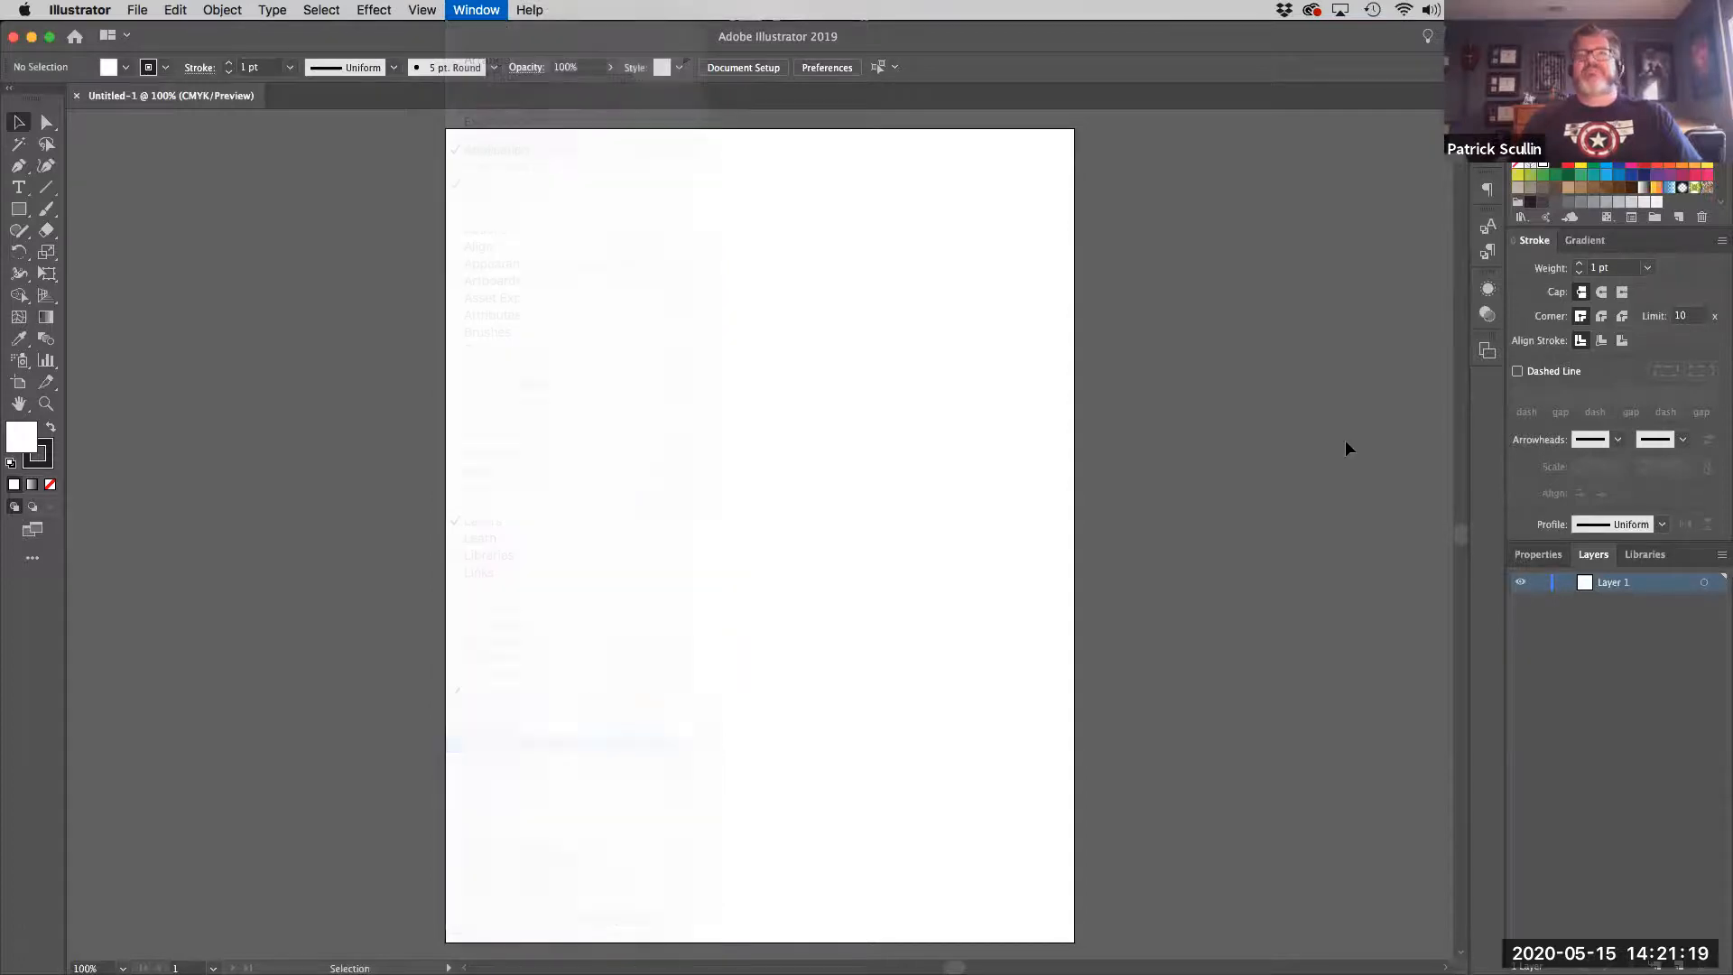
{"action": "left_click_drag", "start_coordinate": [1218, 275], "coordinate": [1188, 277]}
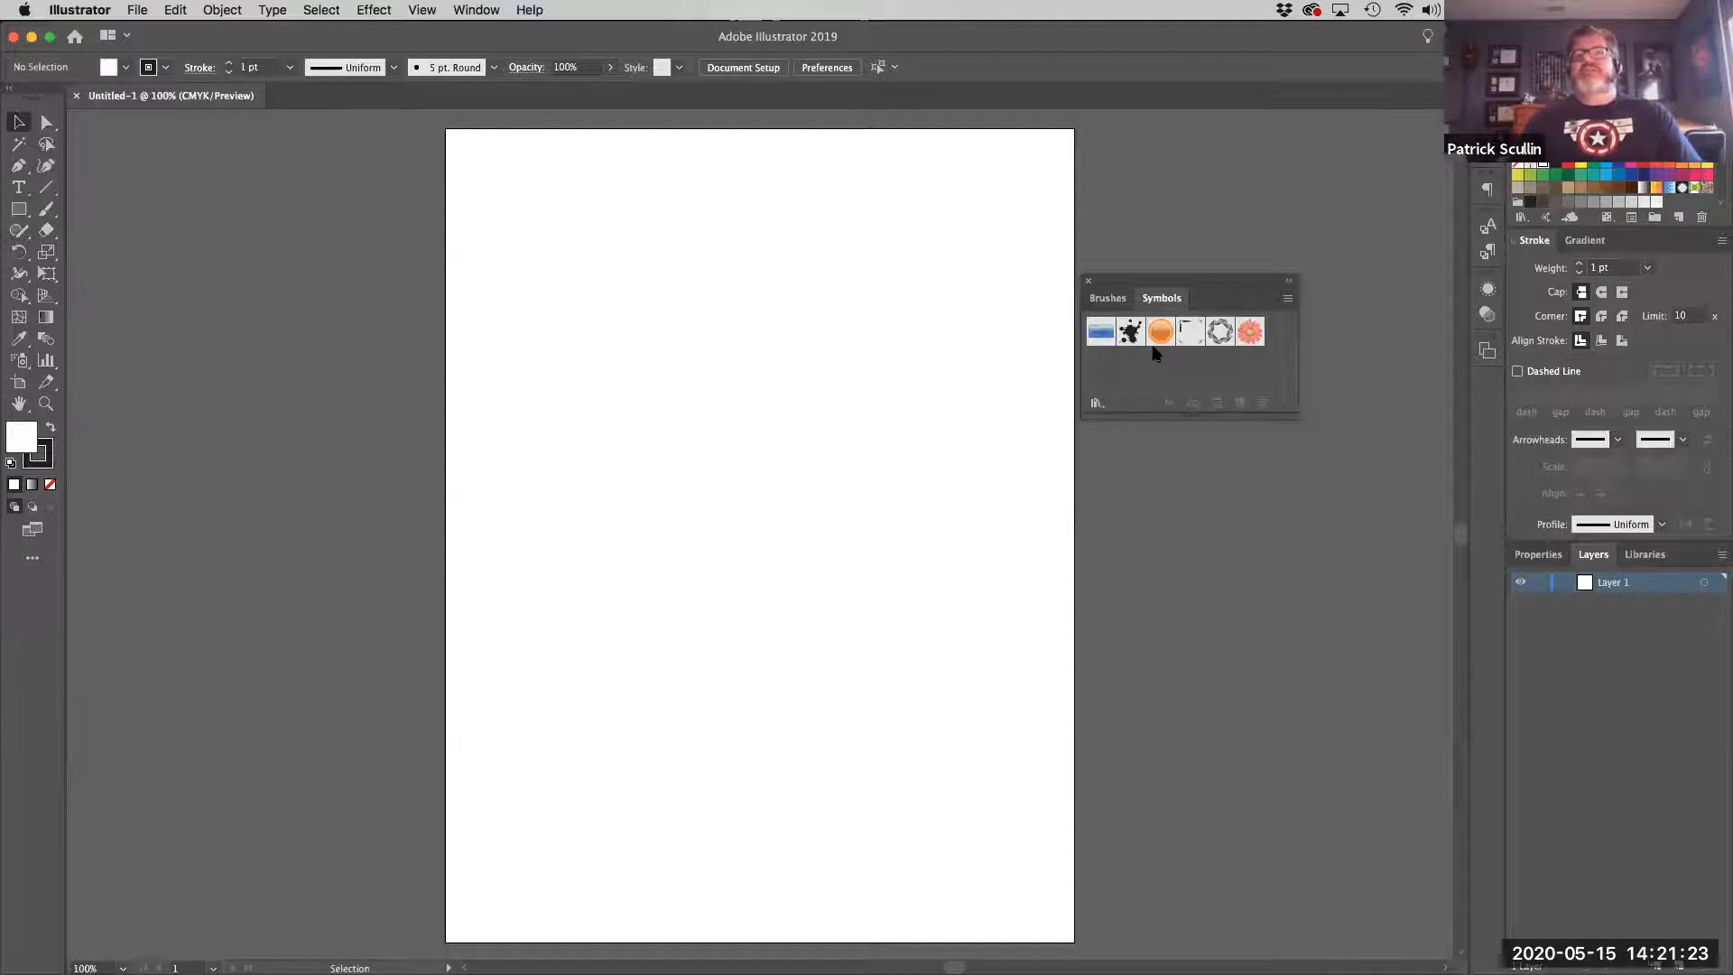
Open the Mad Science symbol library, place it below the Symbols panel and enlarge it to show all its symbols
{"action": "left_click", "coordinate": [1095, 403]}
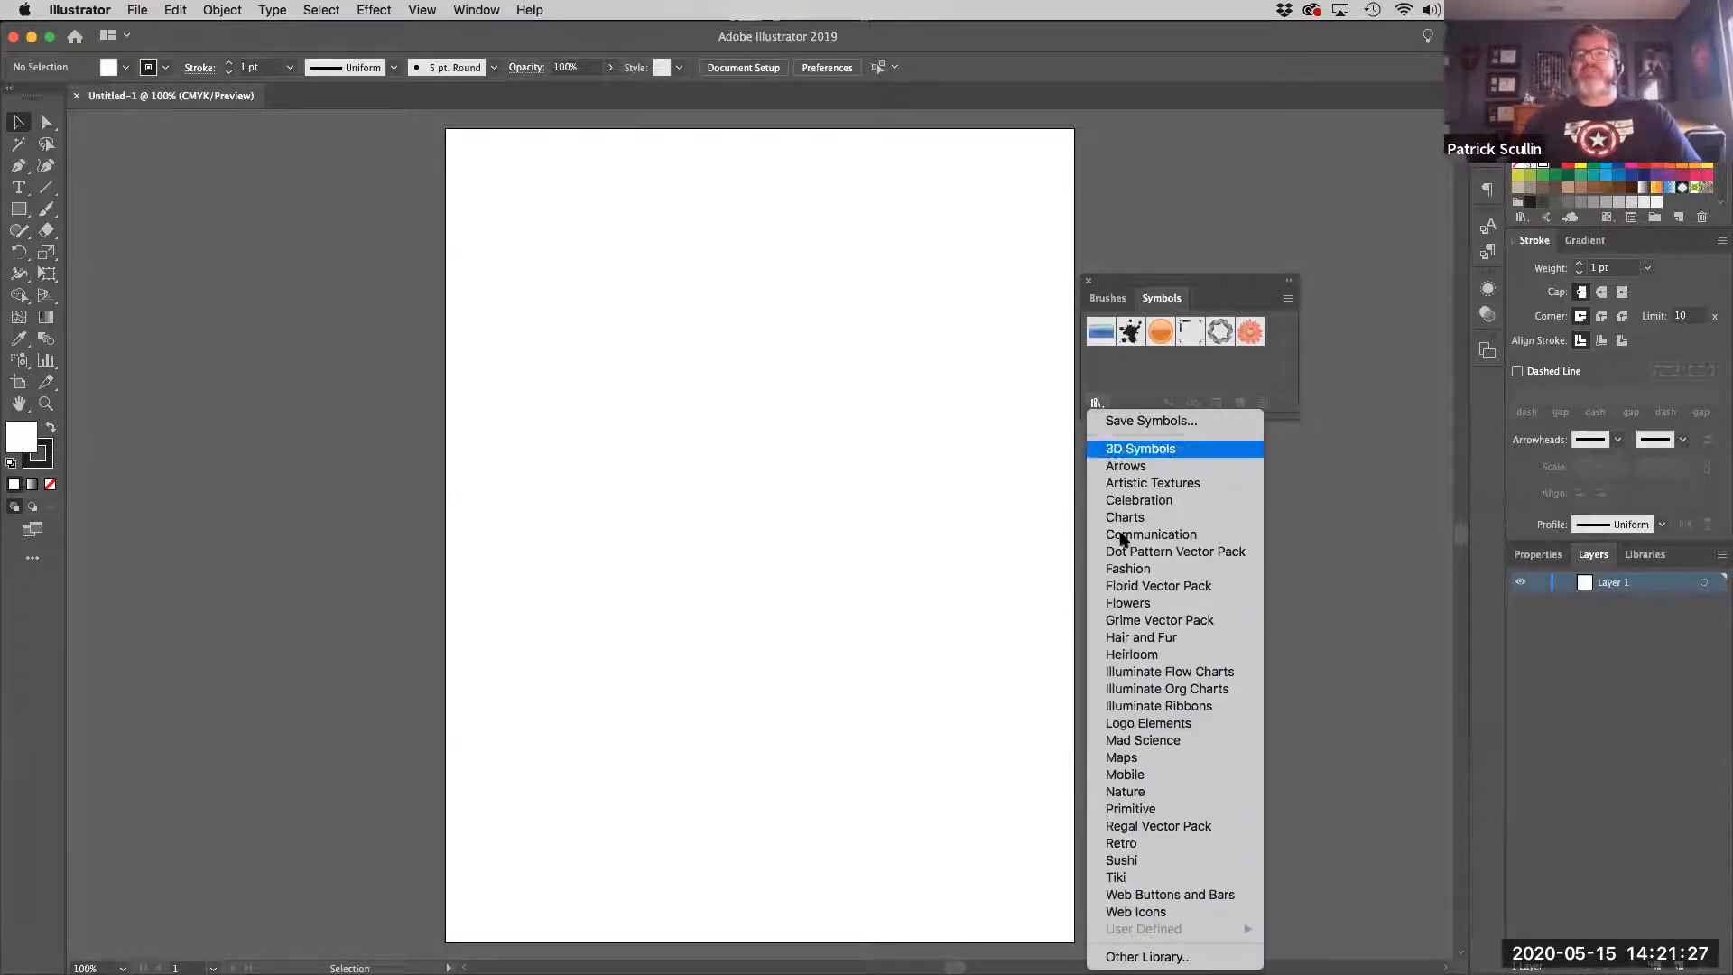
{"action": "left_click", "coordinate": [1164, 740]}
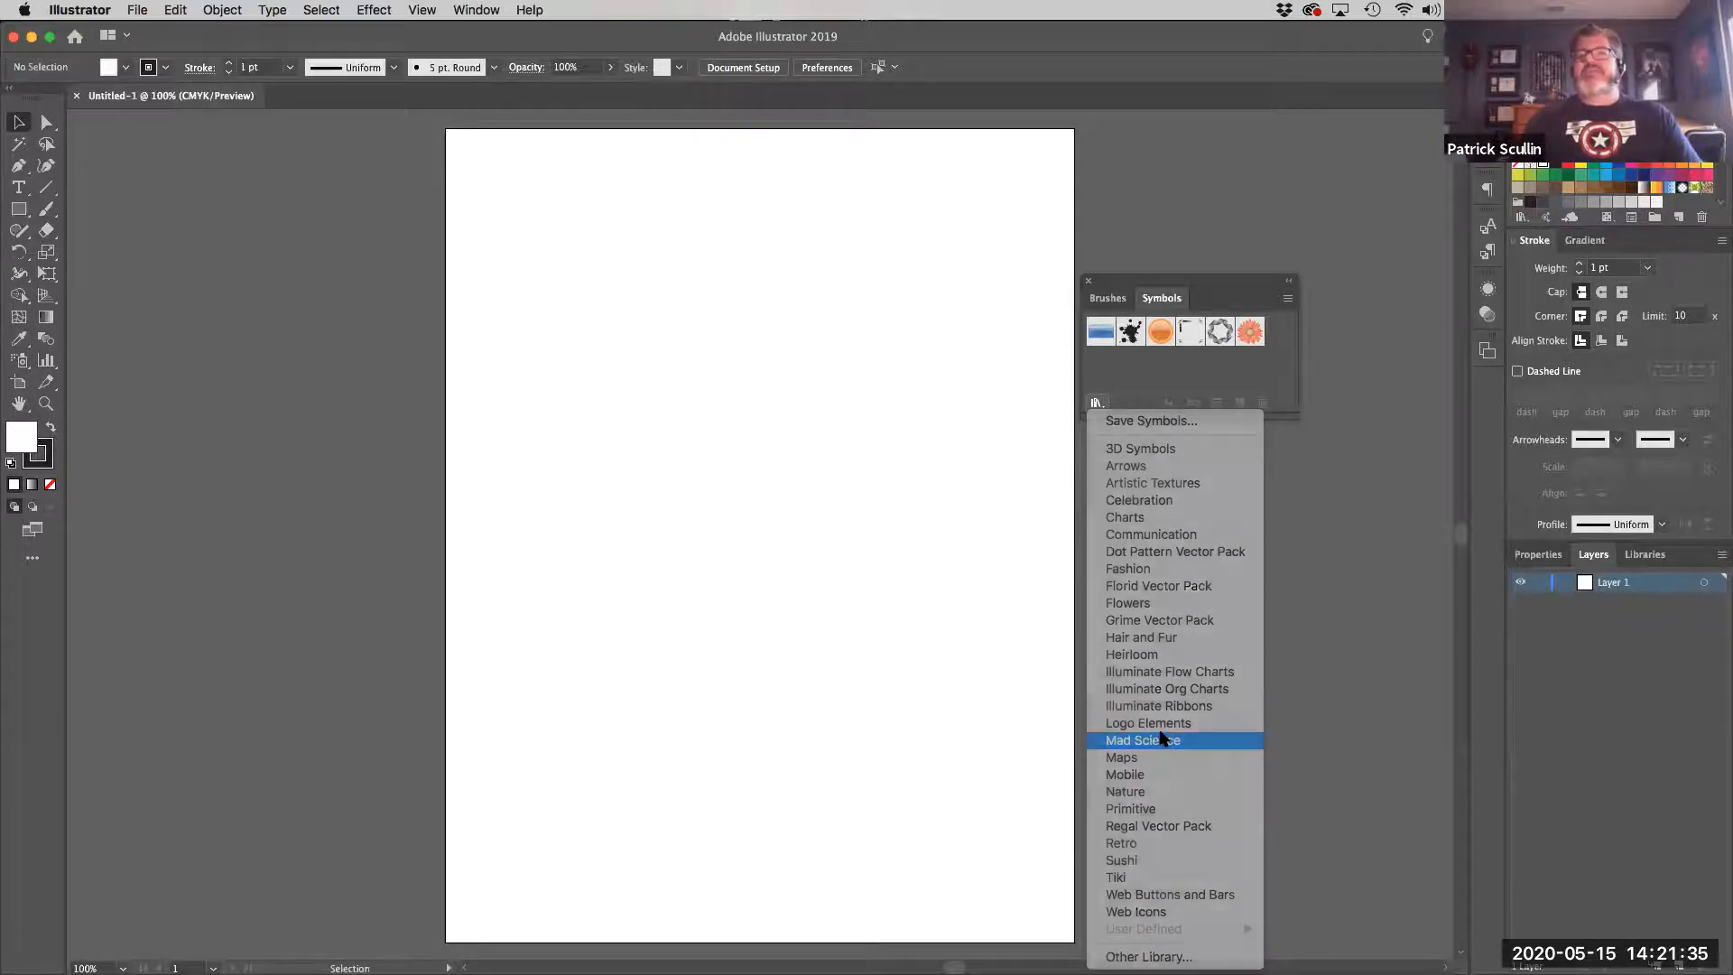
{"action": "left_click_drag", "start_coordinate": [866, 459], "coordinate": [1212, 490]}
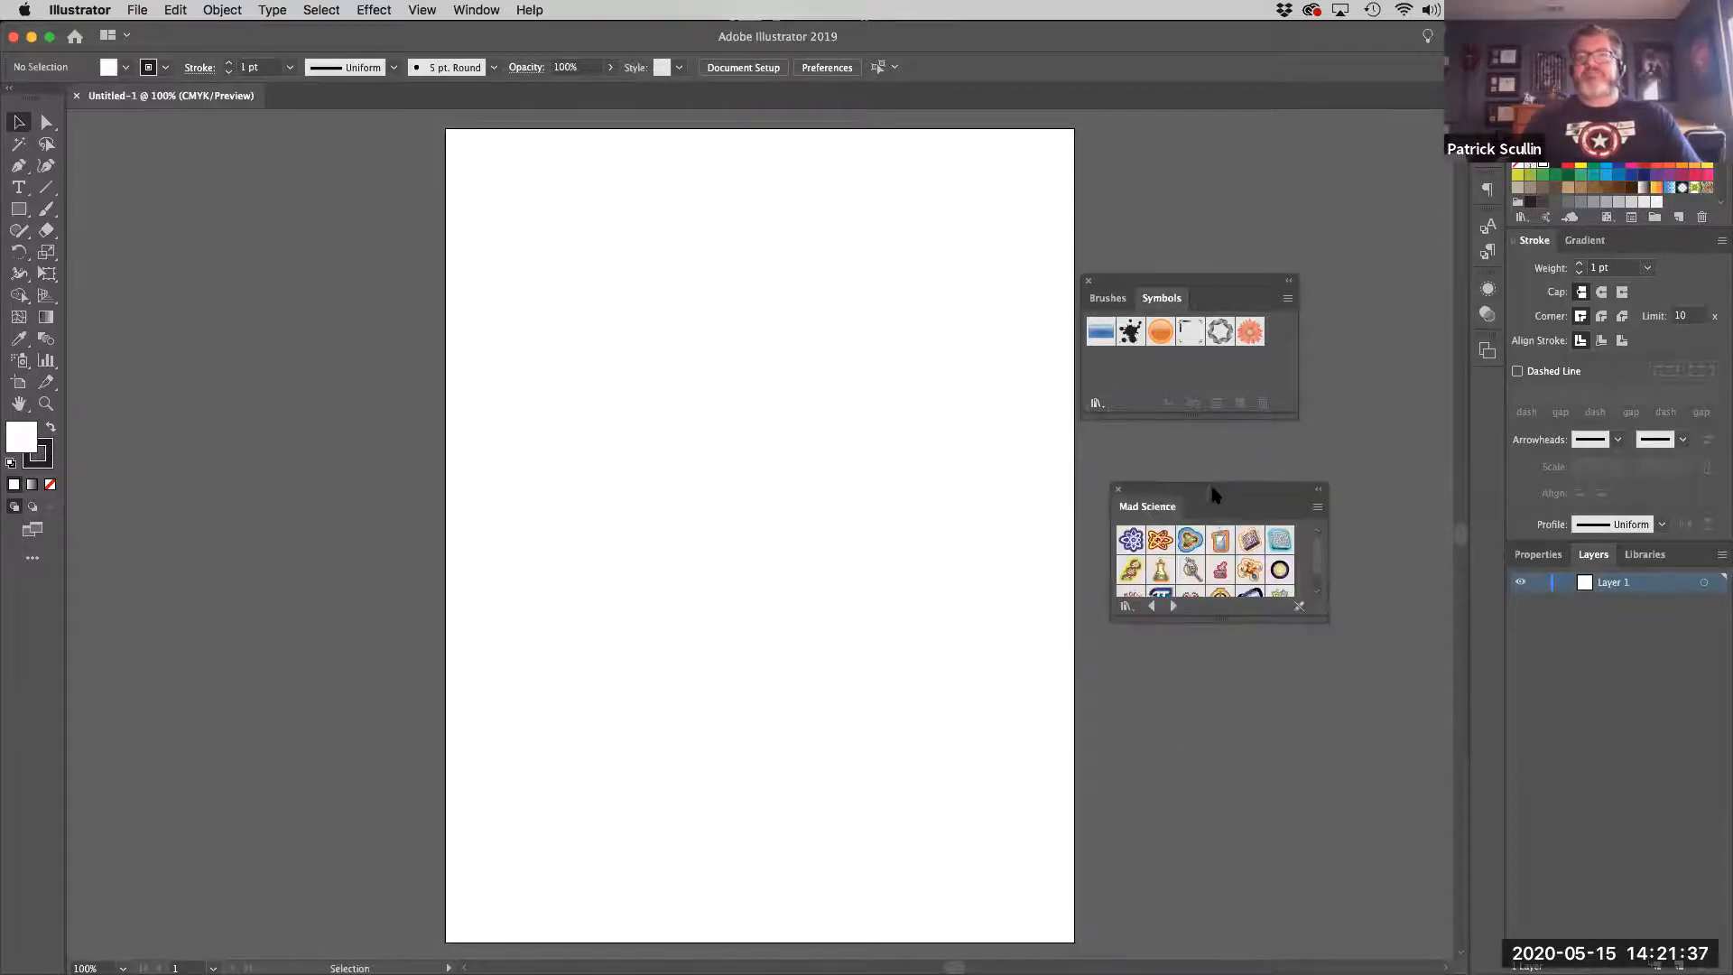
{"action": "left_click_drag", "start_coordinate": [1222, 621], "coordinate": [1236, 787]}
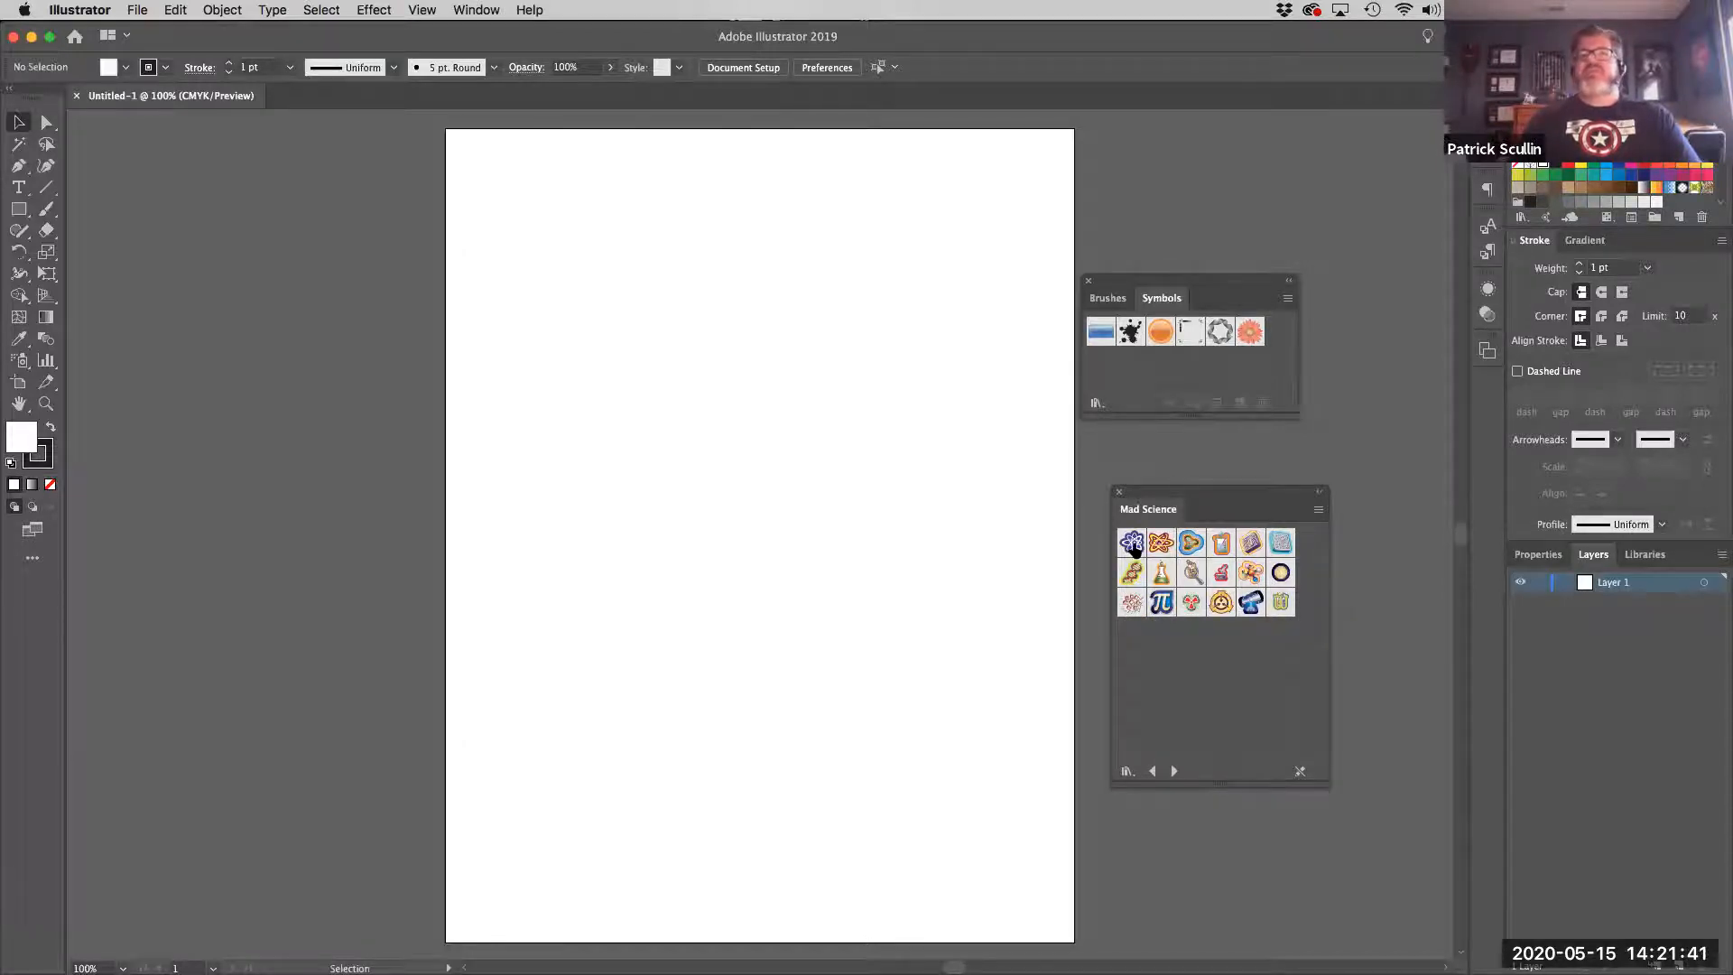
Place three Atom 1 symbol instances spread over the upper half of the artboard
{"action": "left_click_drag", "start_coordinate": [714, 390], "coordinate": [715, 391]}
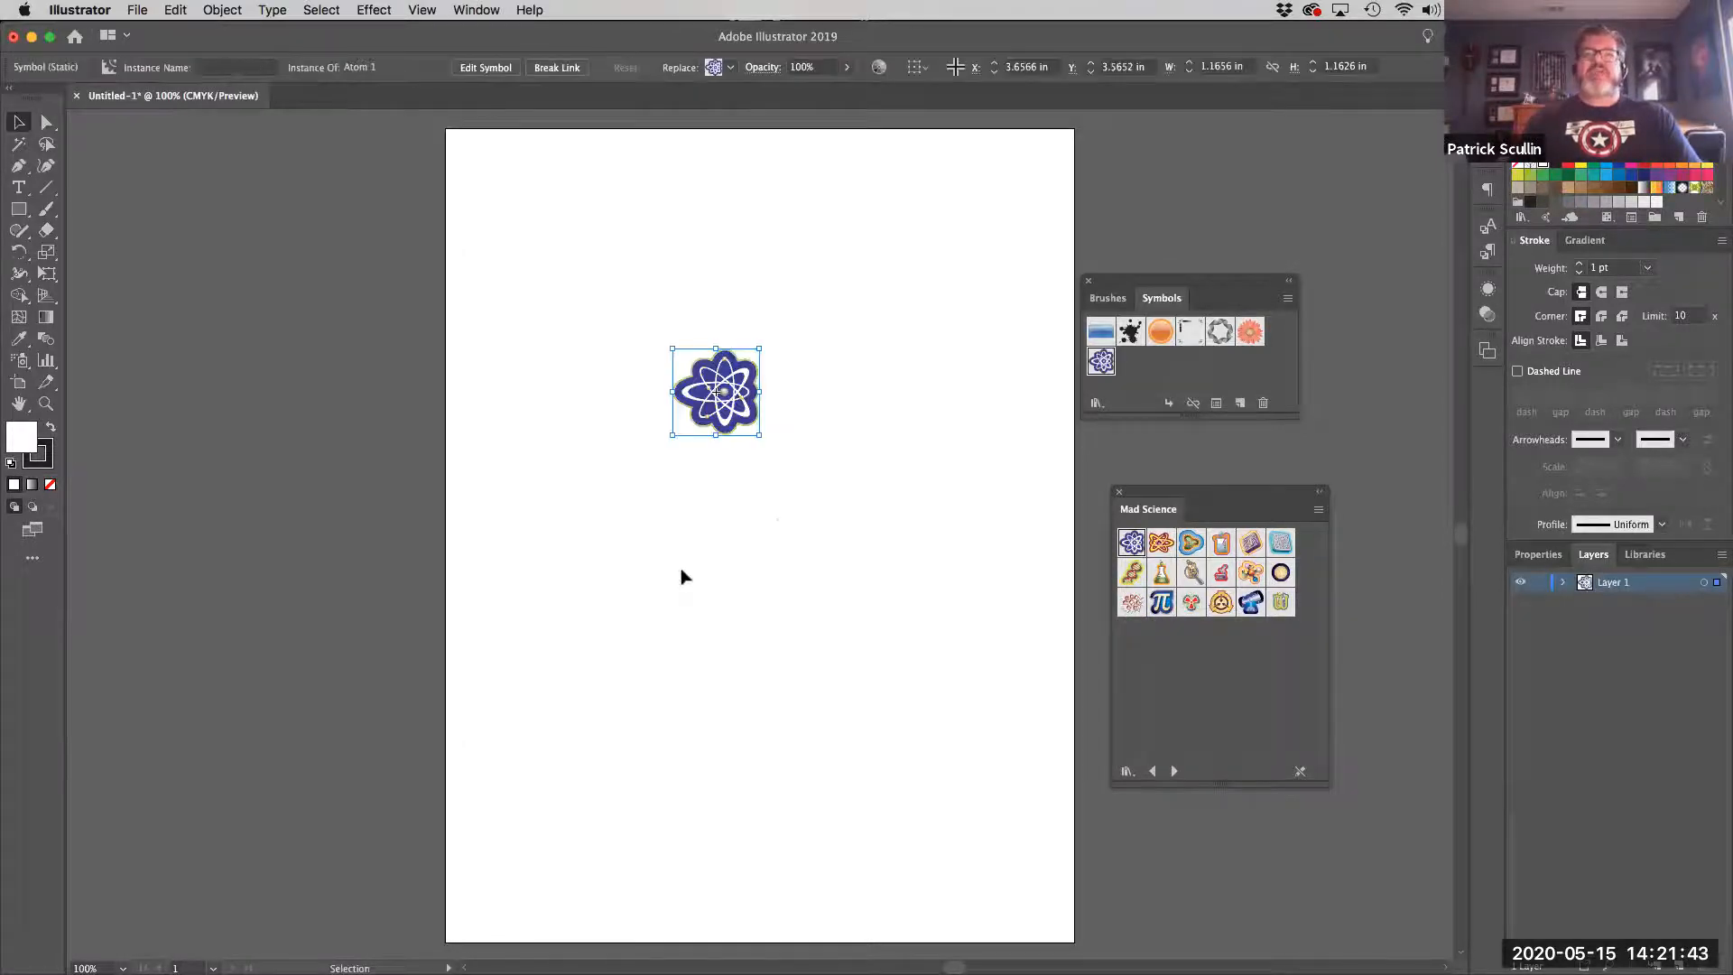
{"action": "left_click_drag", "start_coordinate": [718, 388], "coordinate": [589, 524]}
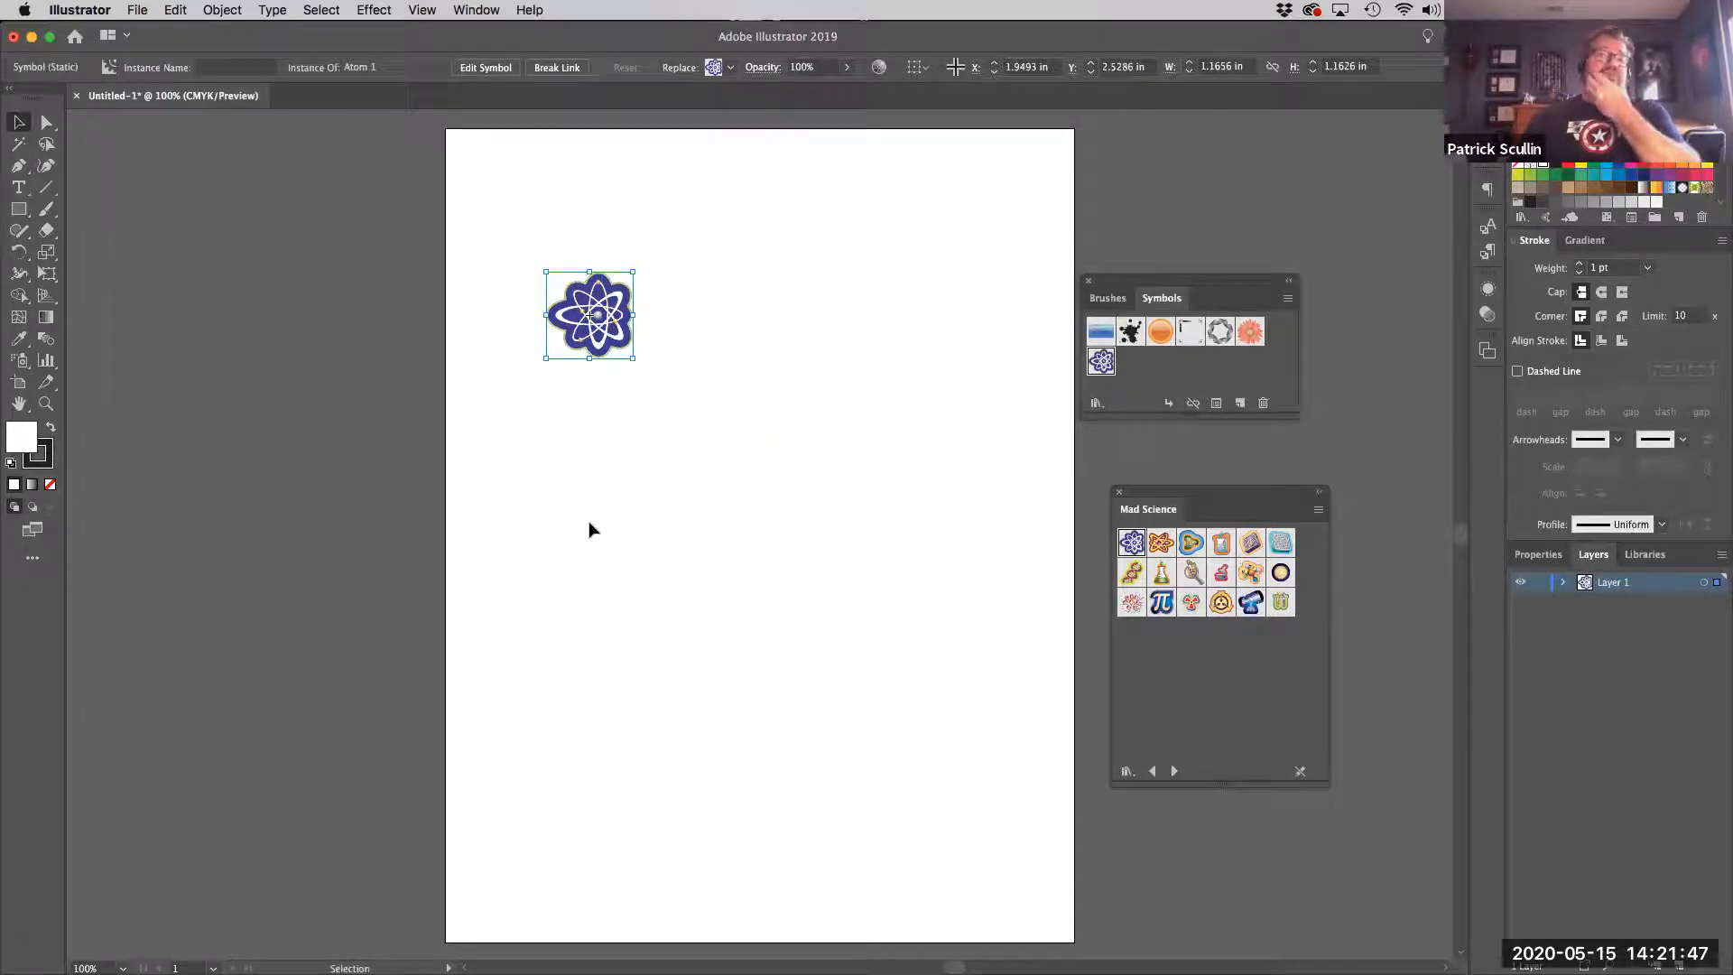
{"action": "left_click_drag", "start_coordinate": [917, 534], "coordinate": [917, 534]}
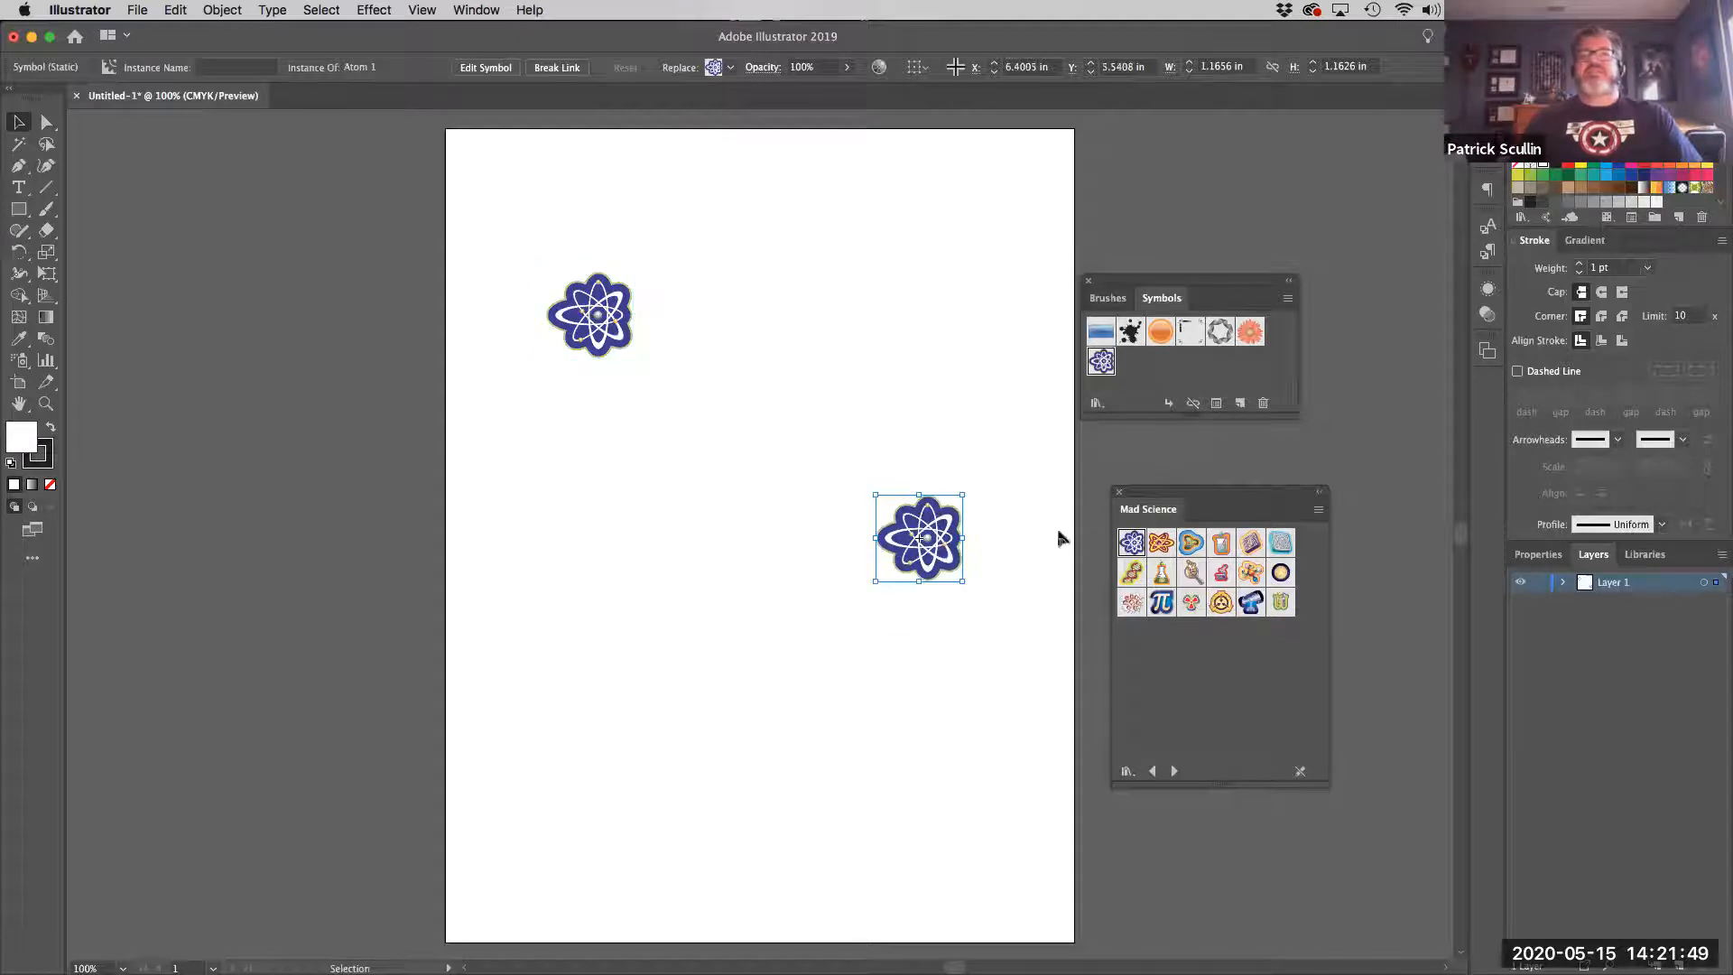
{"action": "left_click_drag", "start_coordinate": [1130, 541], "coordinate": [854, 318]}
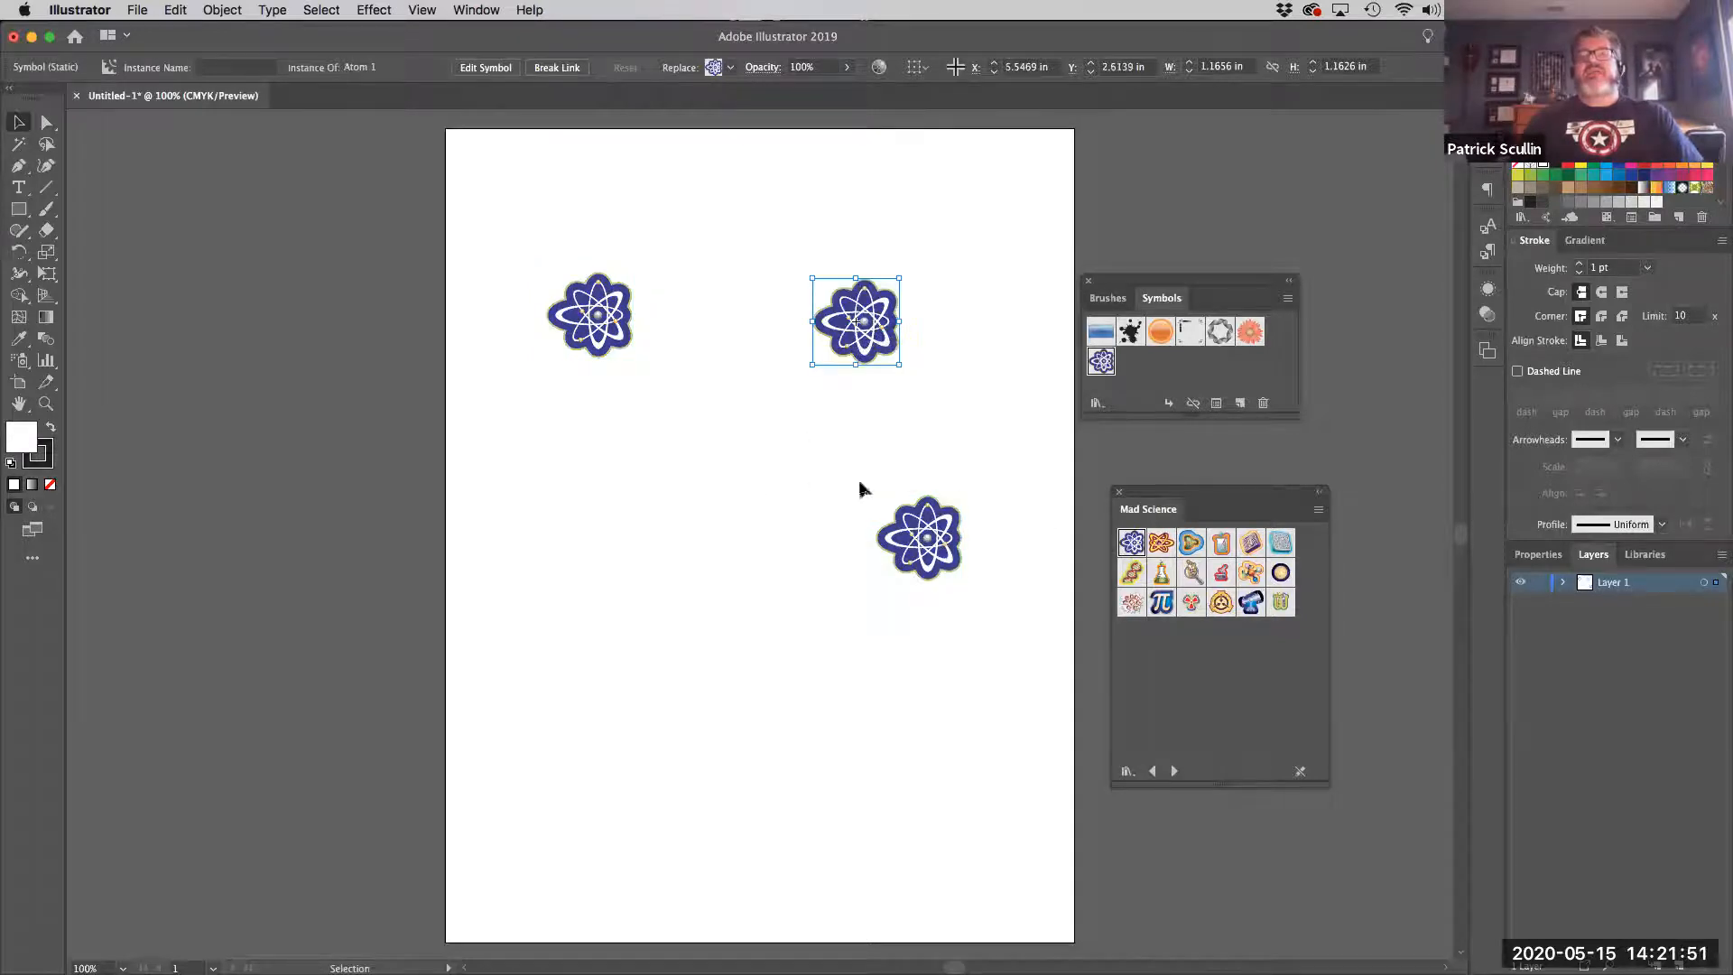
Move the lowest atom beneath the upper-left one and duplicate it twice to form a lower row of three
{"action": "left_click_drag", "start_coordinate": [915, 534], "coordinate": [571, 471]}
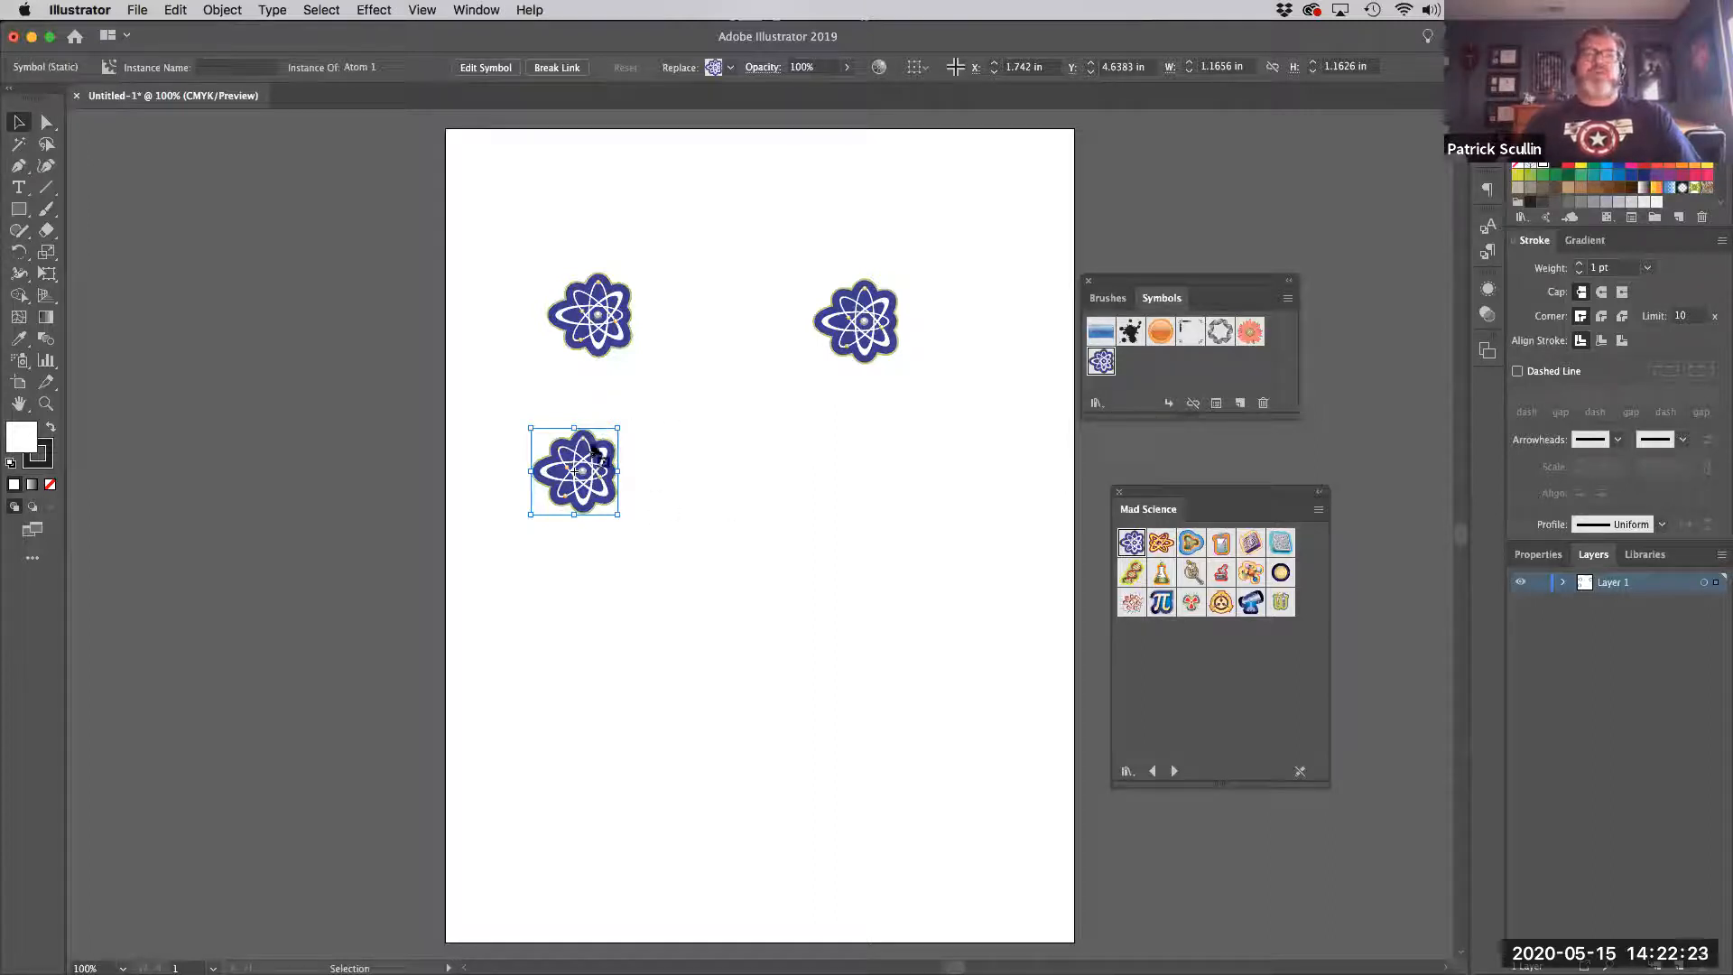
{"action": "left_click_drag", "start_coordinate": [595, 451], "coordinate": [753, 482], "text": "alt"}
{"action": "left_click", "coordinate": [761, 410]}
{"action": "left_click", "coordinate": [721, 525]}
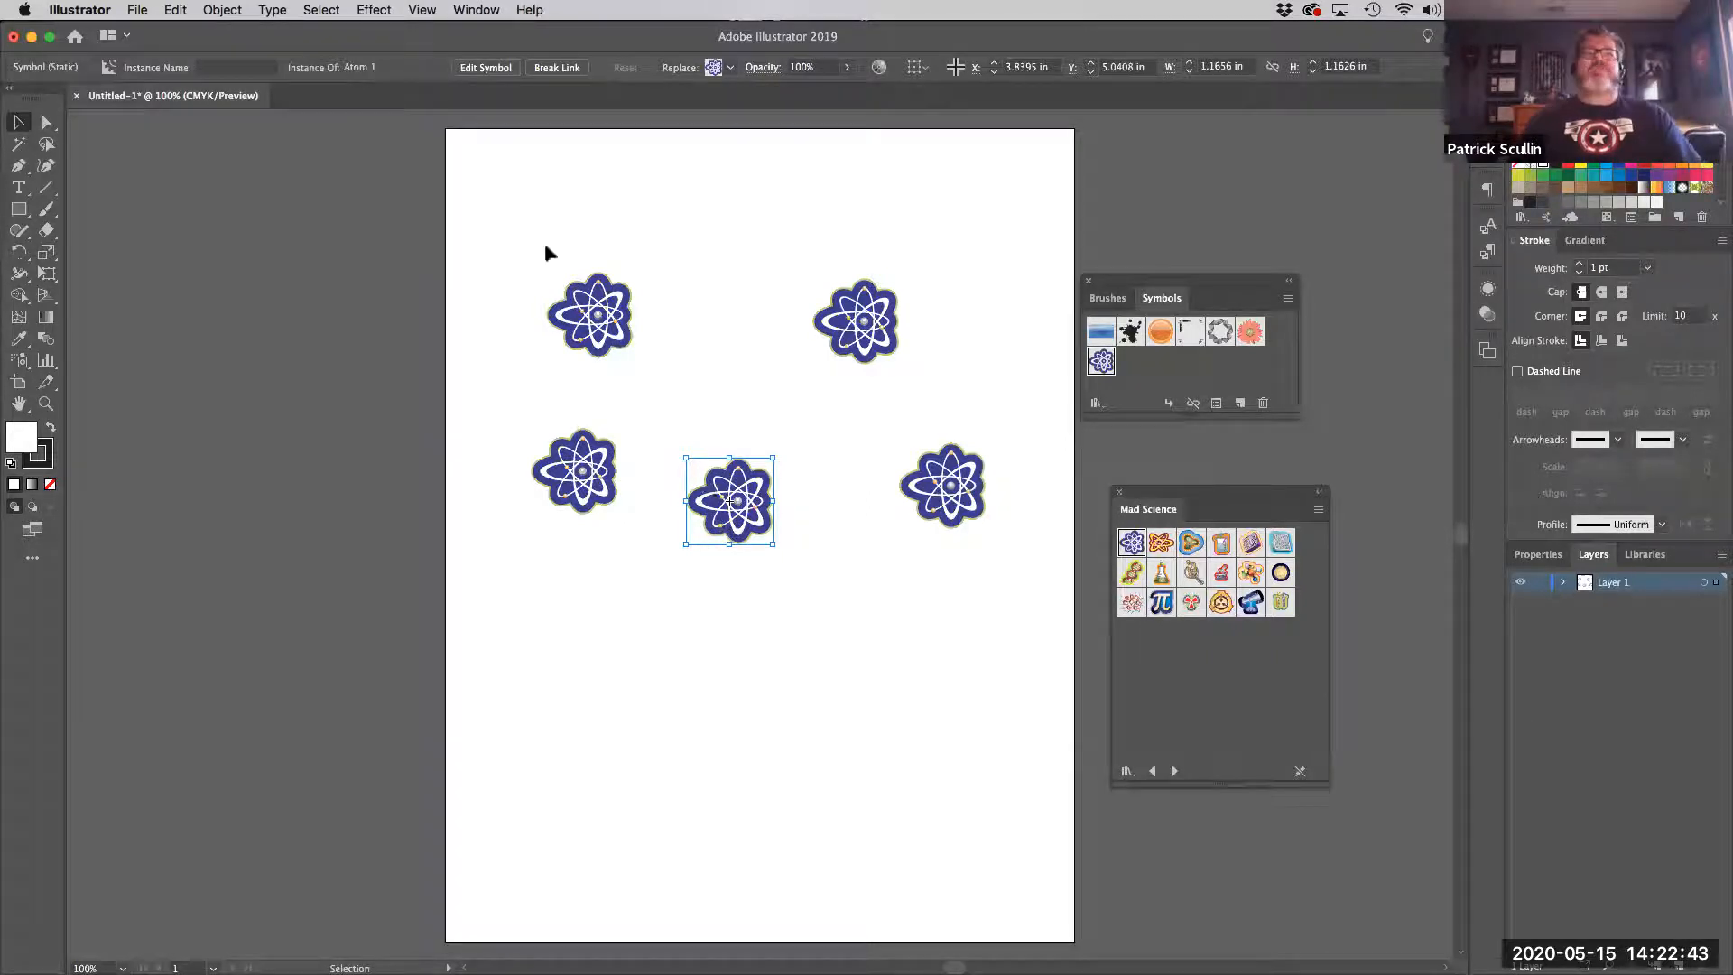
Expand the middle atom instance in the lower row into editable artwork, with Object and Fill included
{"action": "left_click", "coordinate": [220, 9]}
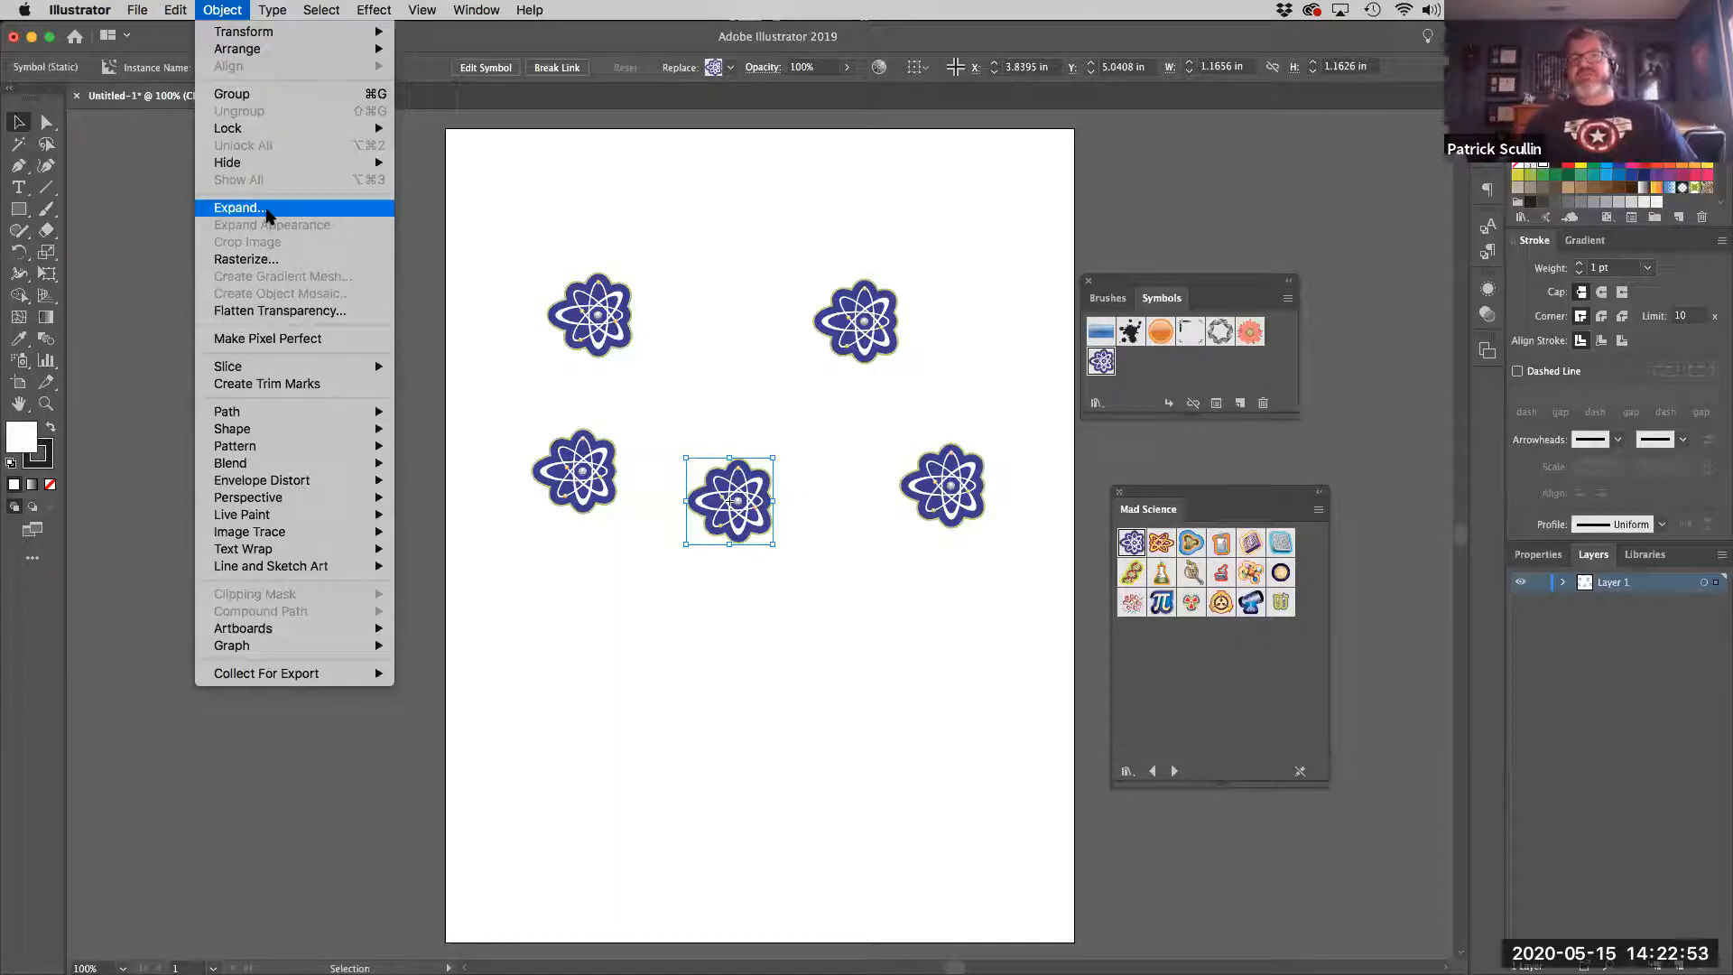
{"action": "left_click", "coordinate": [268, 214]}
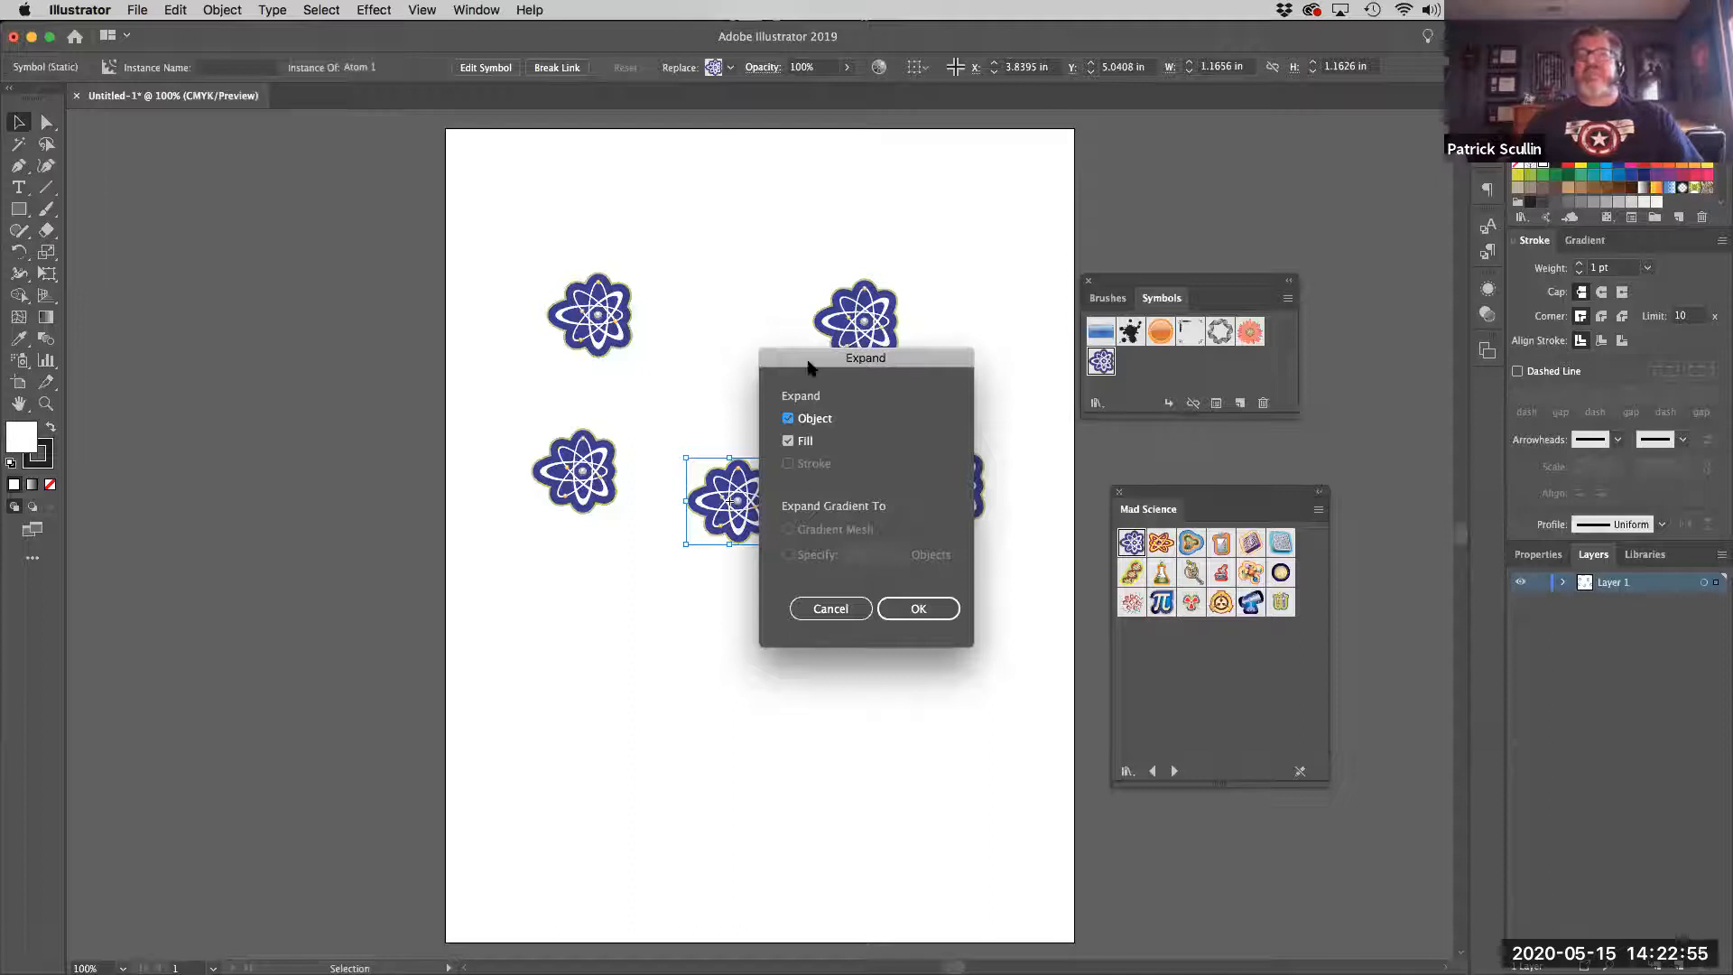
{"action": "left_click", "coordinate": [902, 606]}
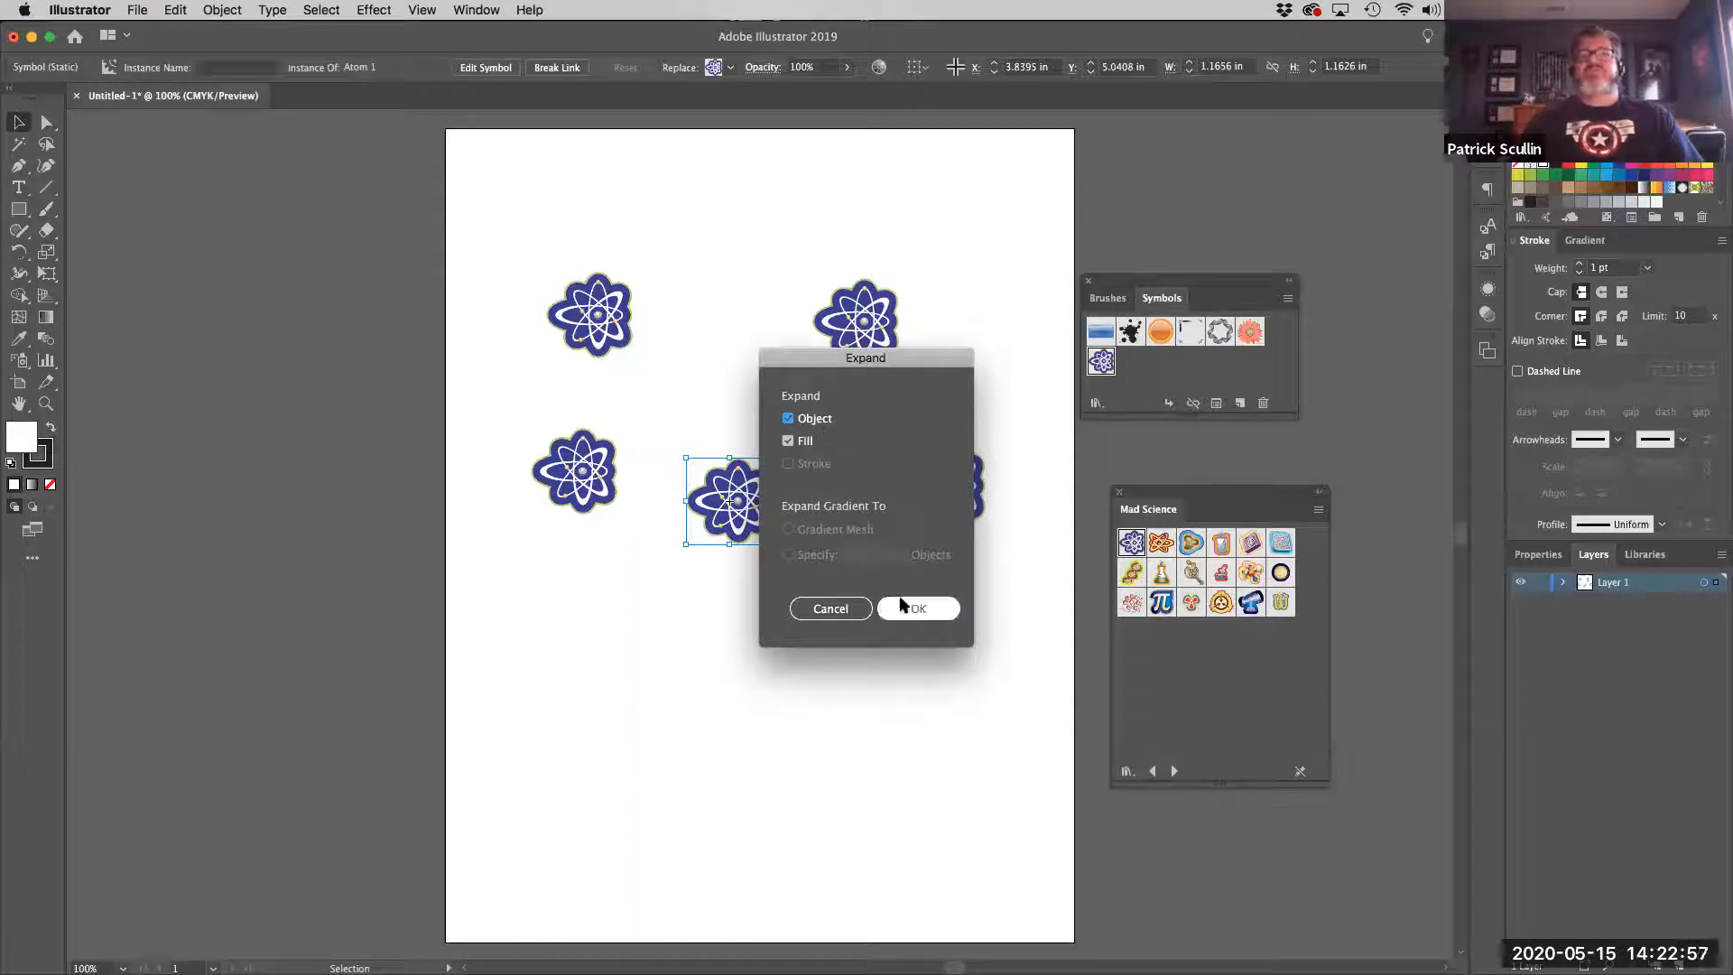
Recolor the expanded atom's dark blue background shape light blue and deselect it
{"action": "left_click", "coordinate": [791, 410]}
{"action": "left_click_drag", "start_coordinate": [782, 425], "coordinate": [674, 479]}
{"action": "key", "text": "a"}
{"action": "key", "text": "super+equal"}
{"action": "key", "text": "super+equal"}
{"action": "key", "text": "super+equal"}
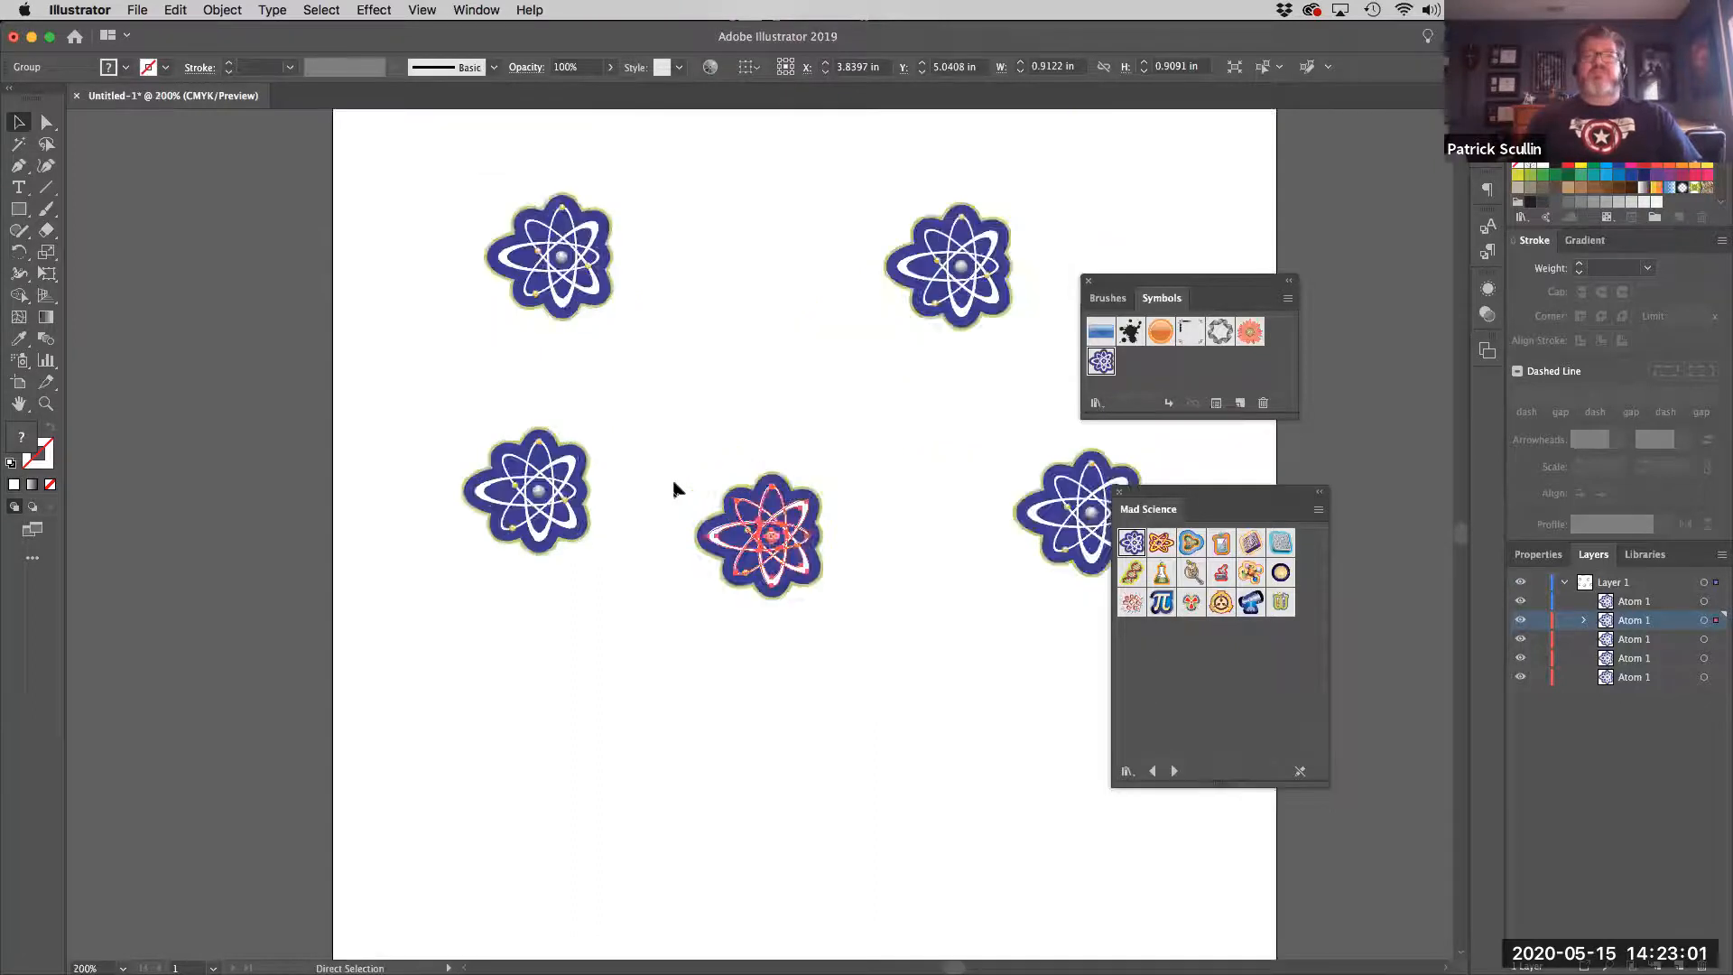
{"action": "left_click_drag", "start_coordinate": [855, 418], "coordinate": [654, 361]}
{"action": "left_click", "coordinate": [47, 121]}
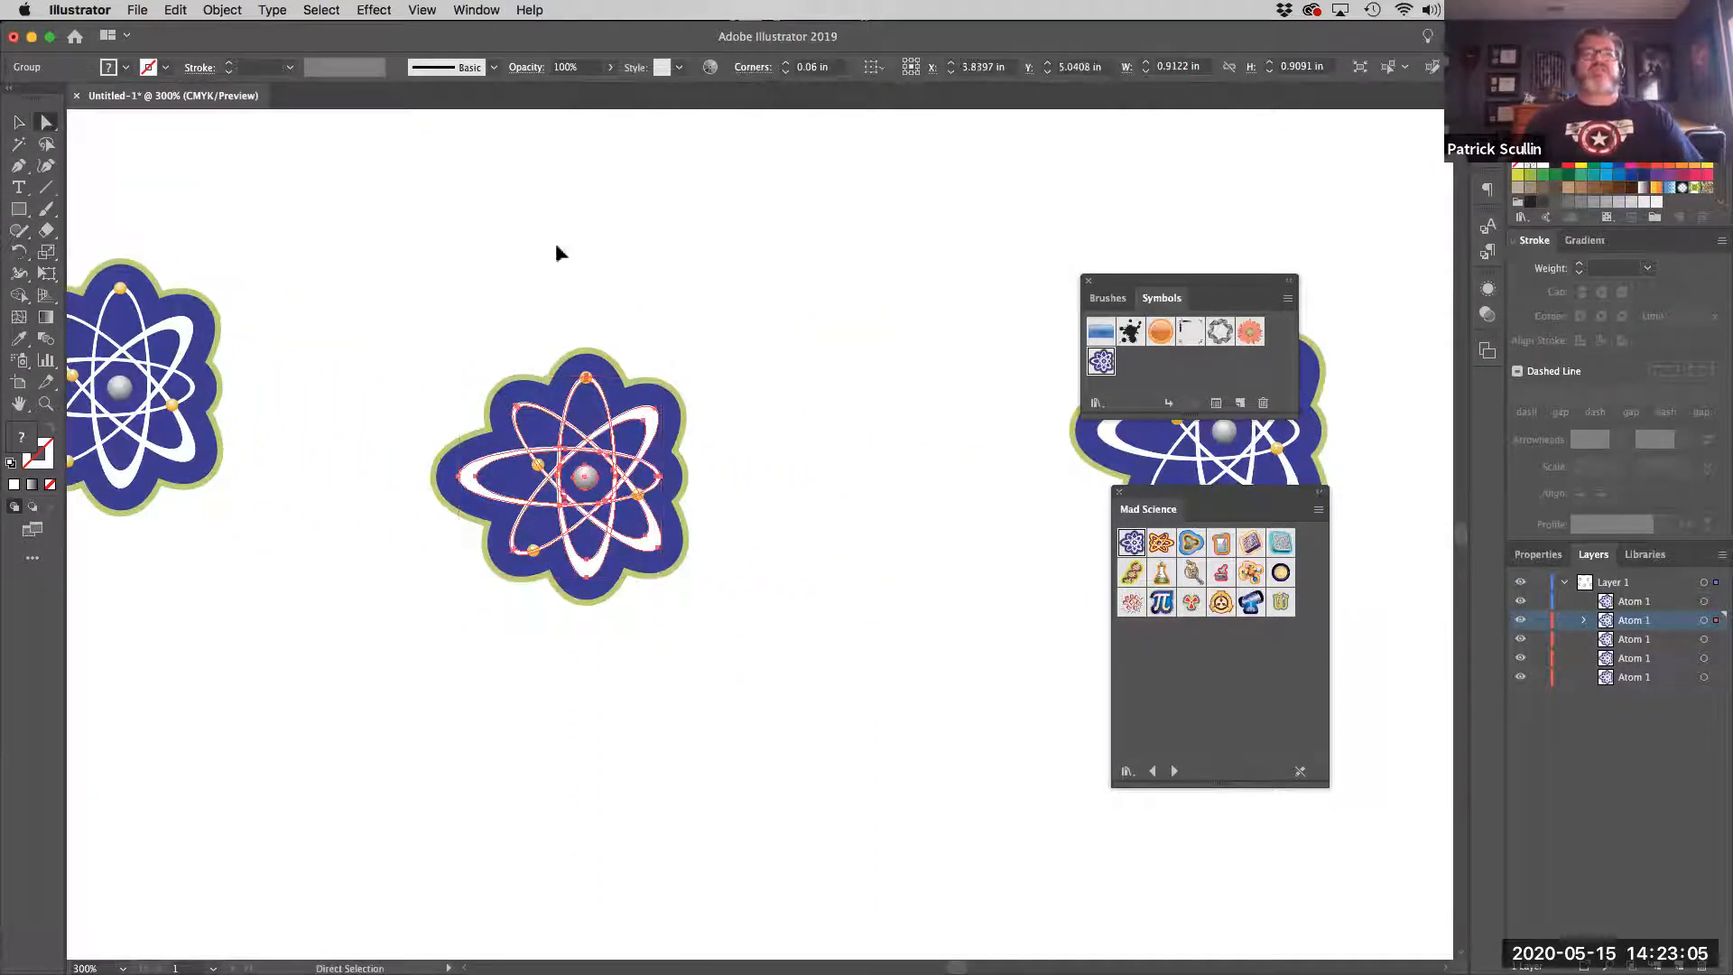
{"action": "left_click", "coordinate": [541, 232]}
{"action": "left_click", "coordinate": [648, 394]}
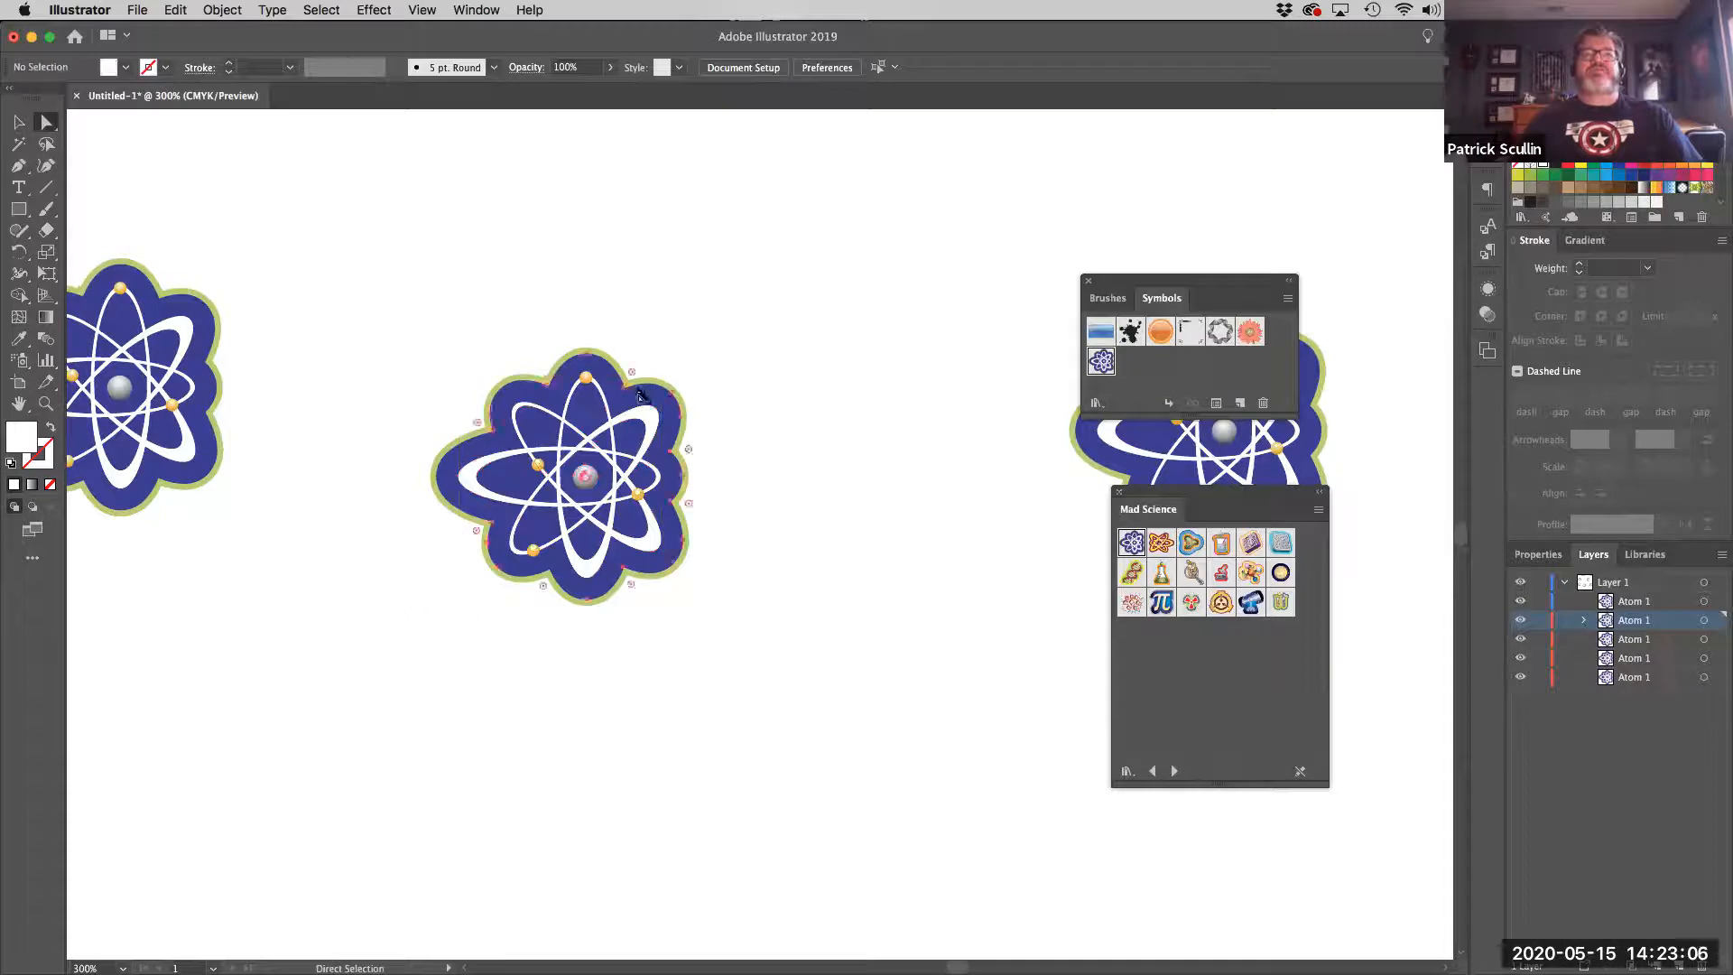
{"action": "left_click", "coordinate": [1606, 175]}
{"action": "left_click", "coordinate": [22, 124]}
{"action": "left_click", "coordinate": [459, 231]}
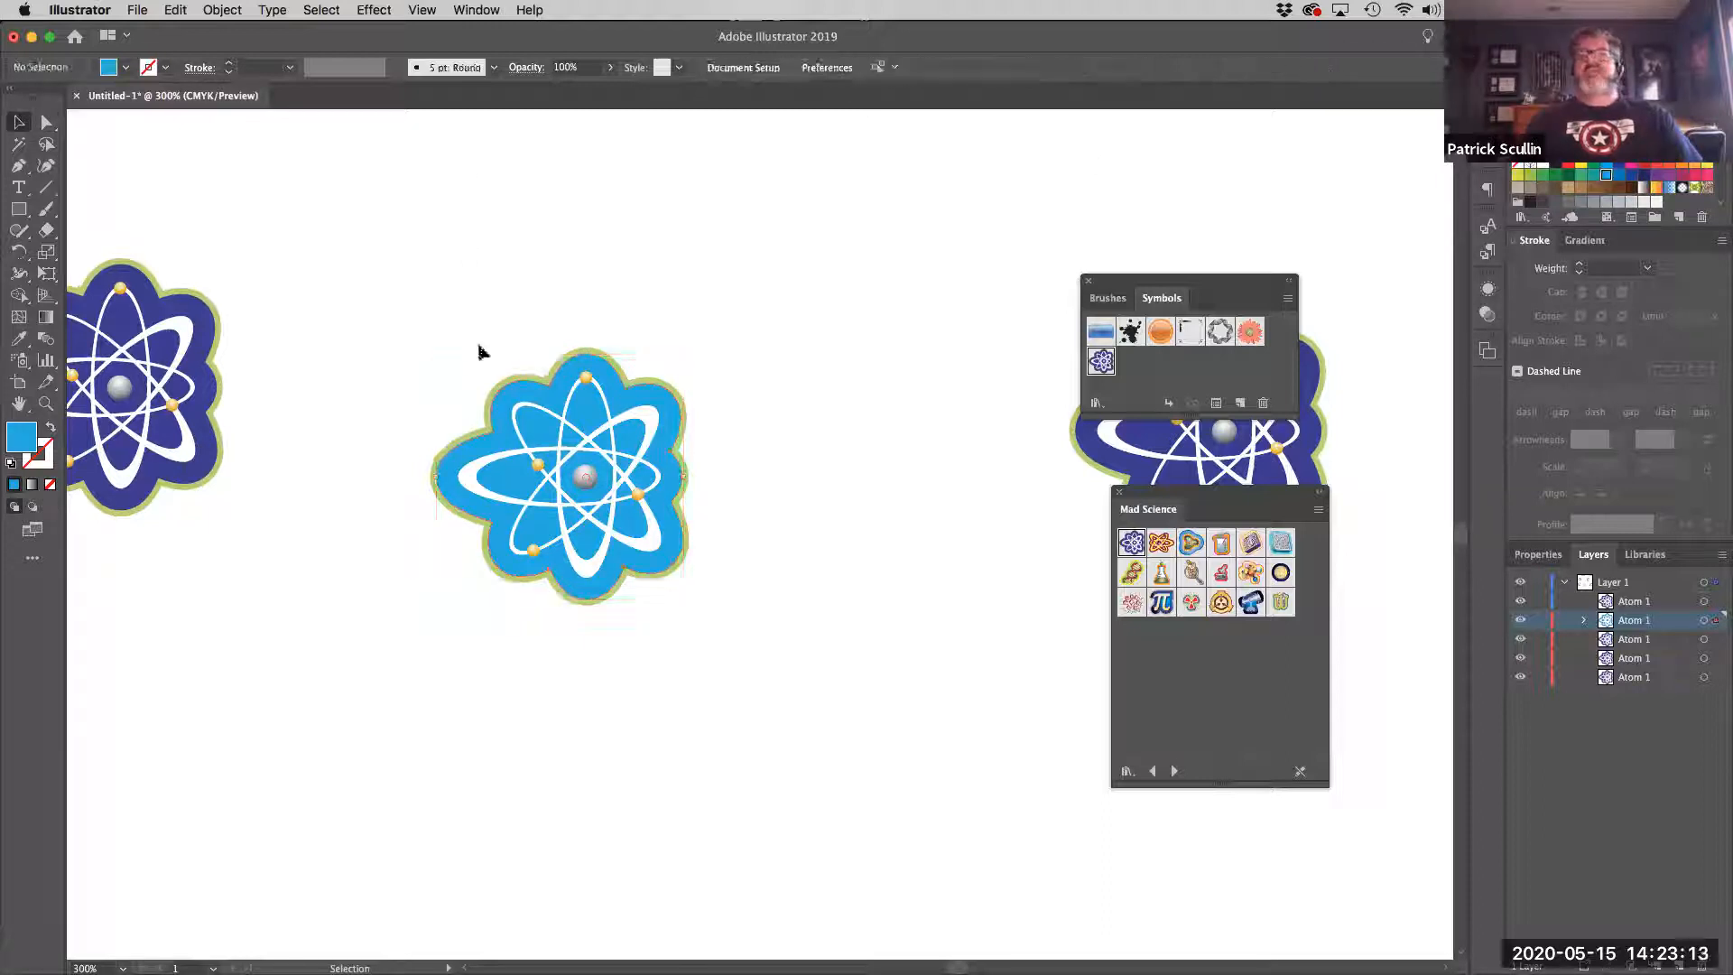
Try saving the light blue atom as a new dynamic symbol of type Movie Clip, and undo it
{"action": "left_click_drag", "start_coordinate": [355, 290], "coordinate": [774, 654]}
{"action": "left_click_drag", "start_coordinate": [545, 440], "coordinate": [1133, 545]}
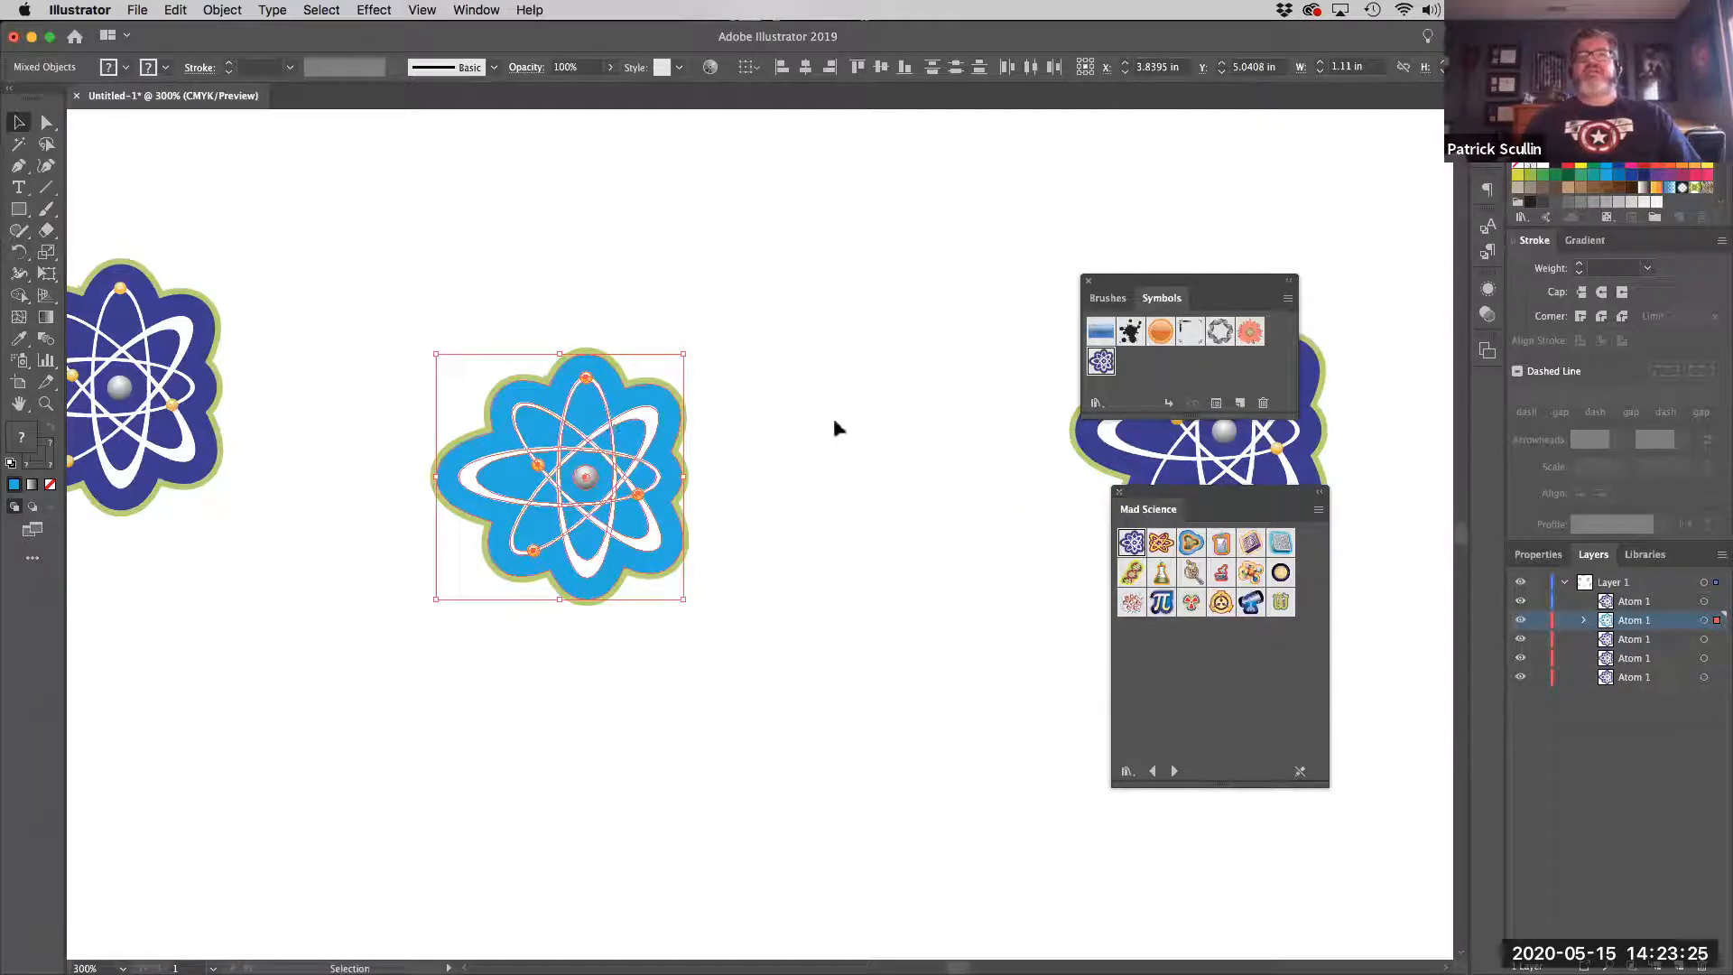
{"action": "left_click_drag", "start_coordinate": [582, 432], "coordinate": [1147, 366]}
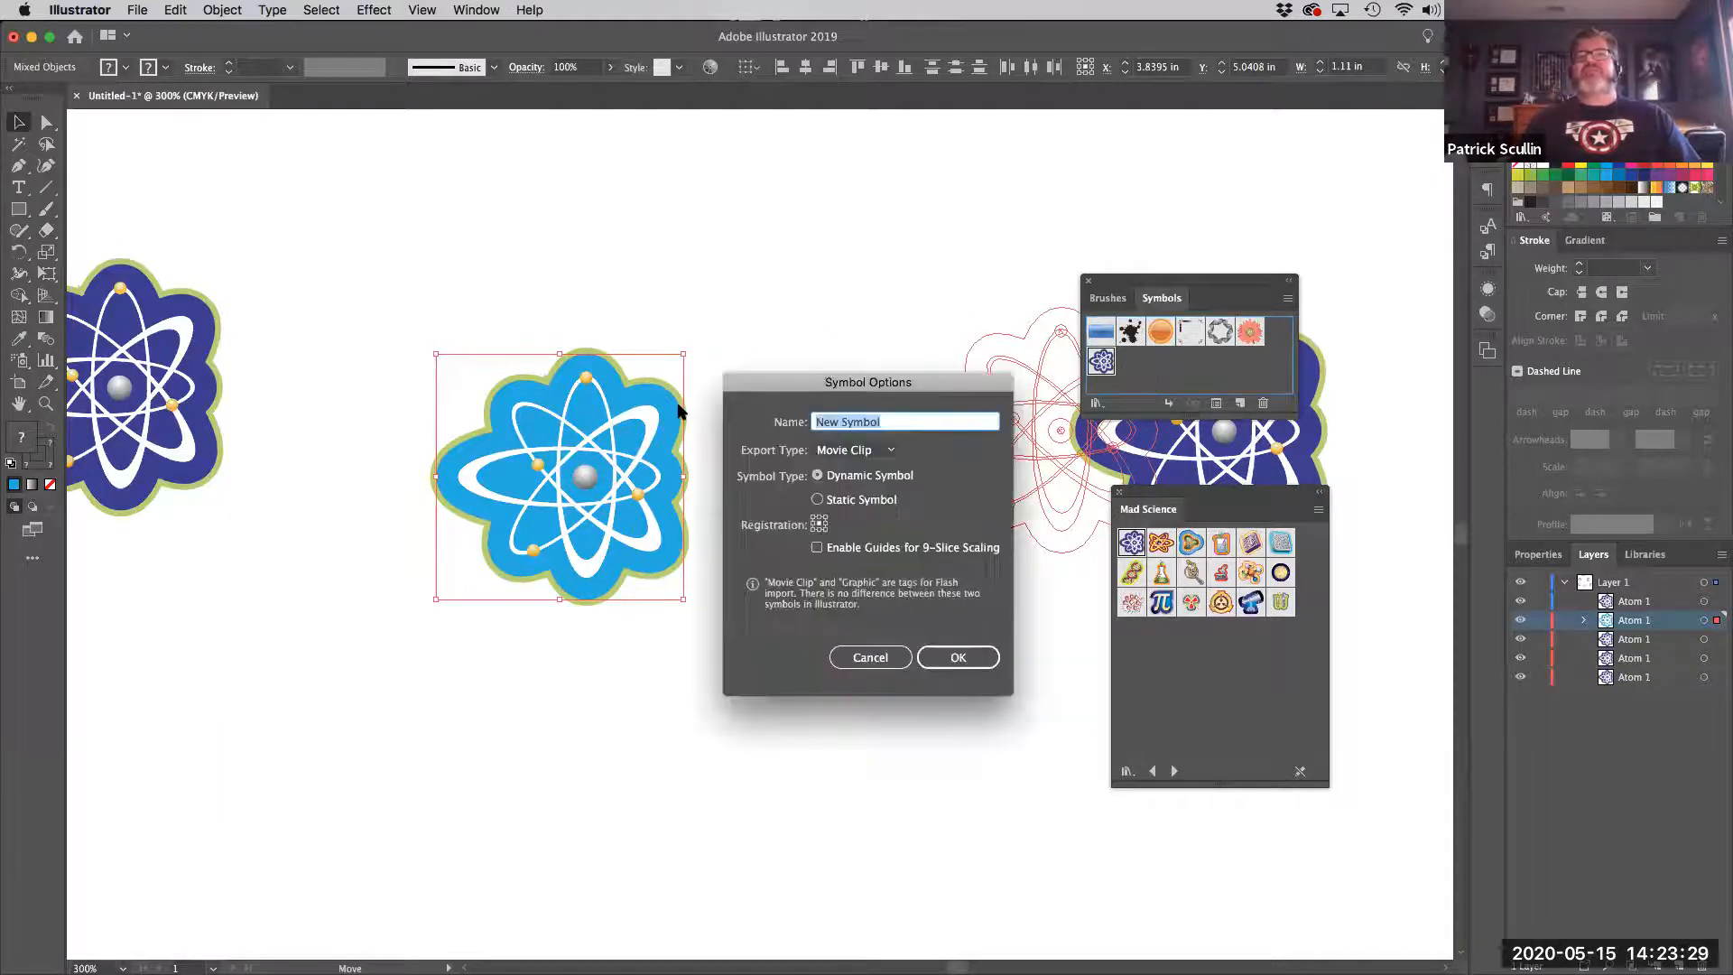
{"action": "left_click", "coordinate": [975, 662]}
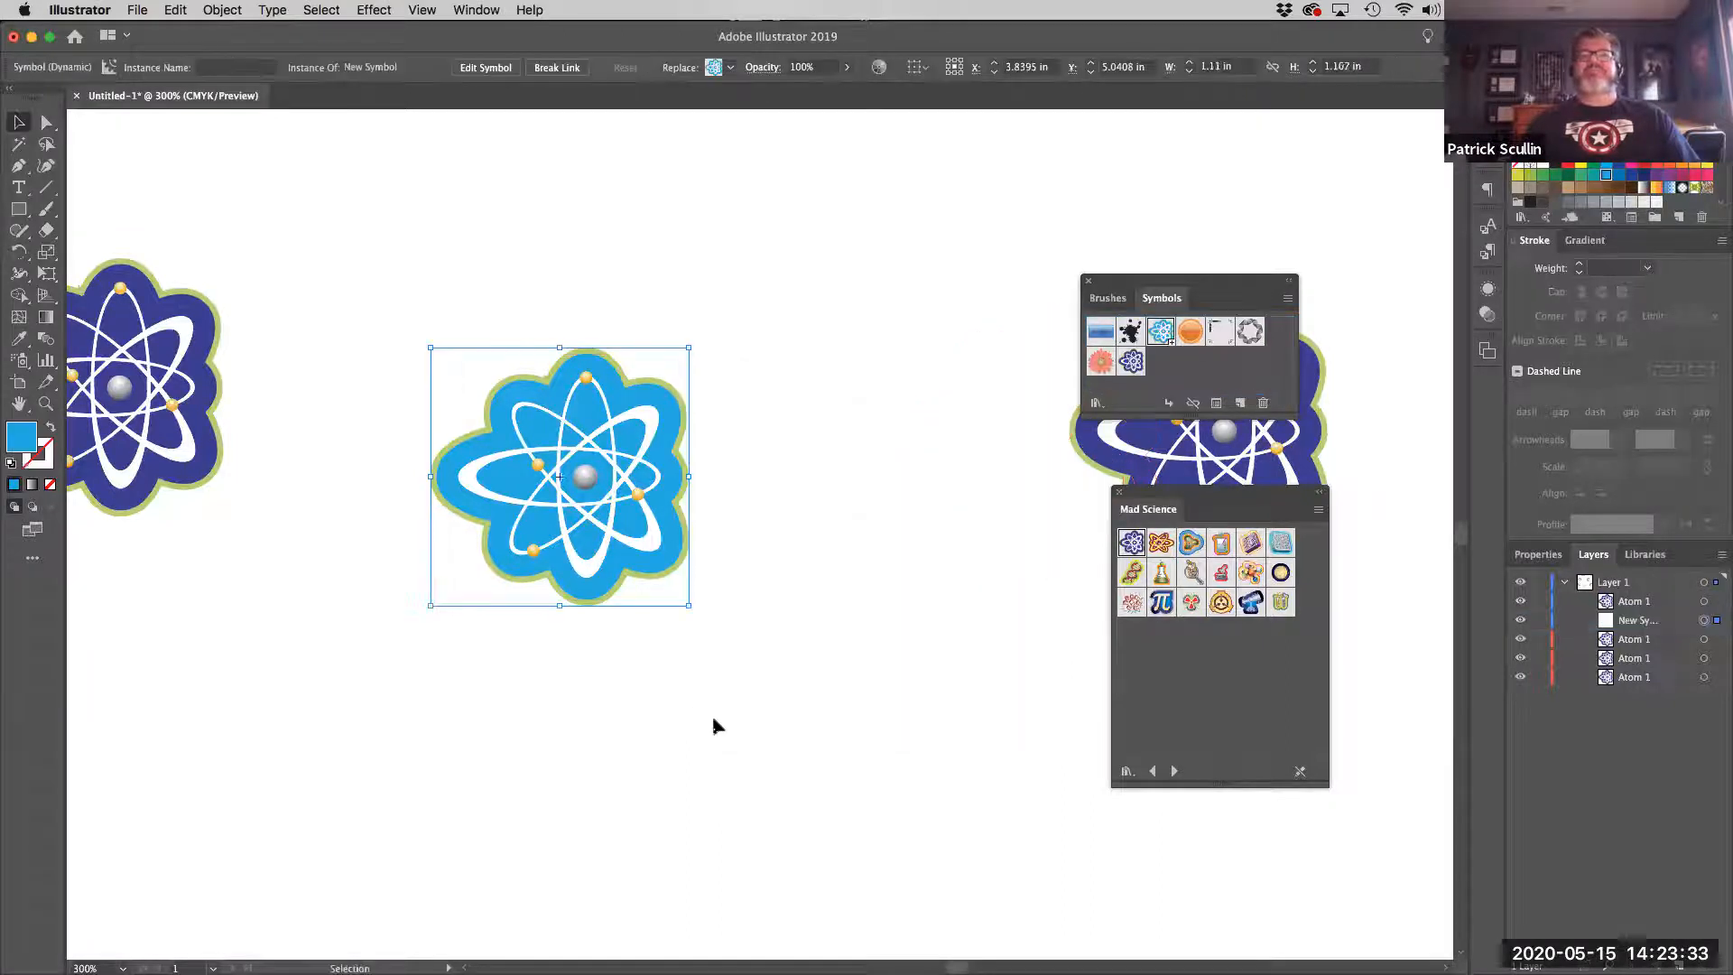
{"action": "left_click", "coordinate": [866, 587]}
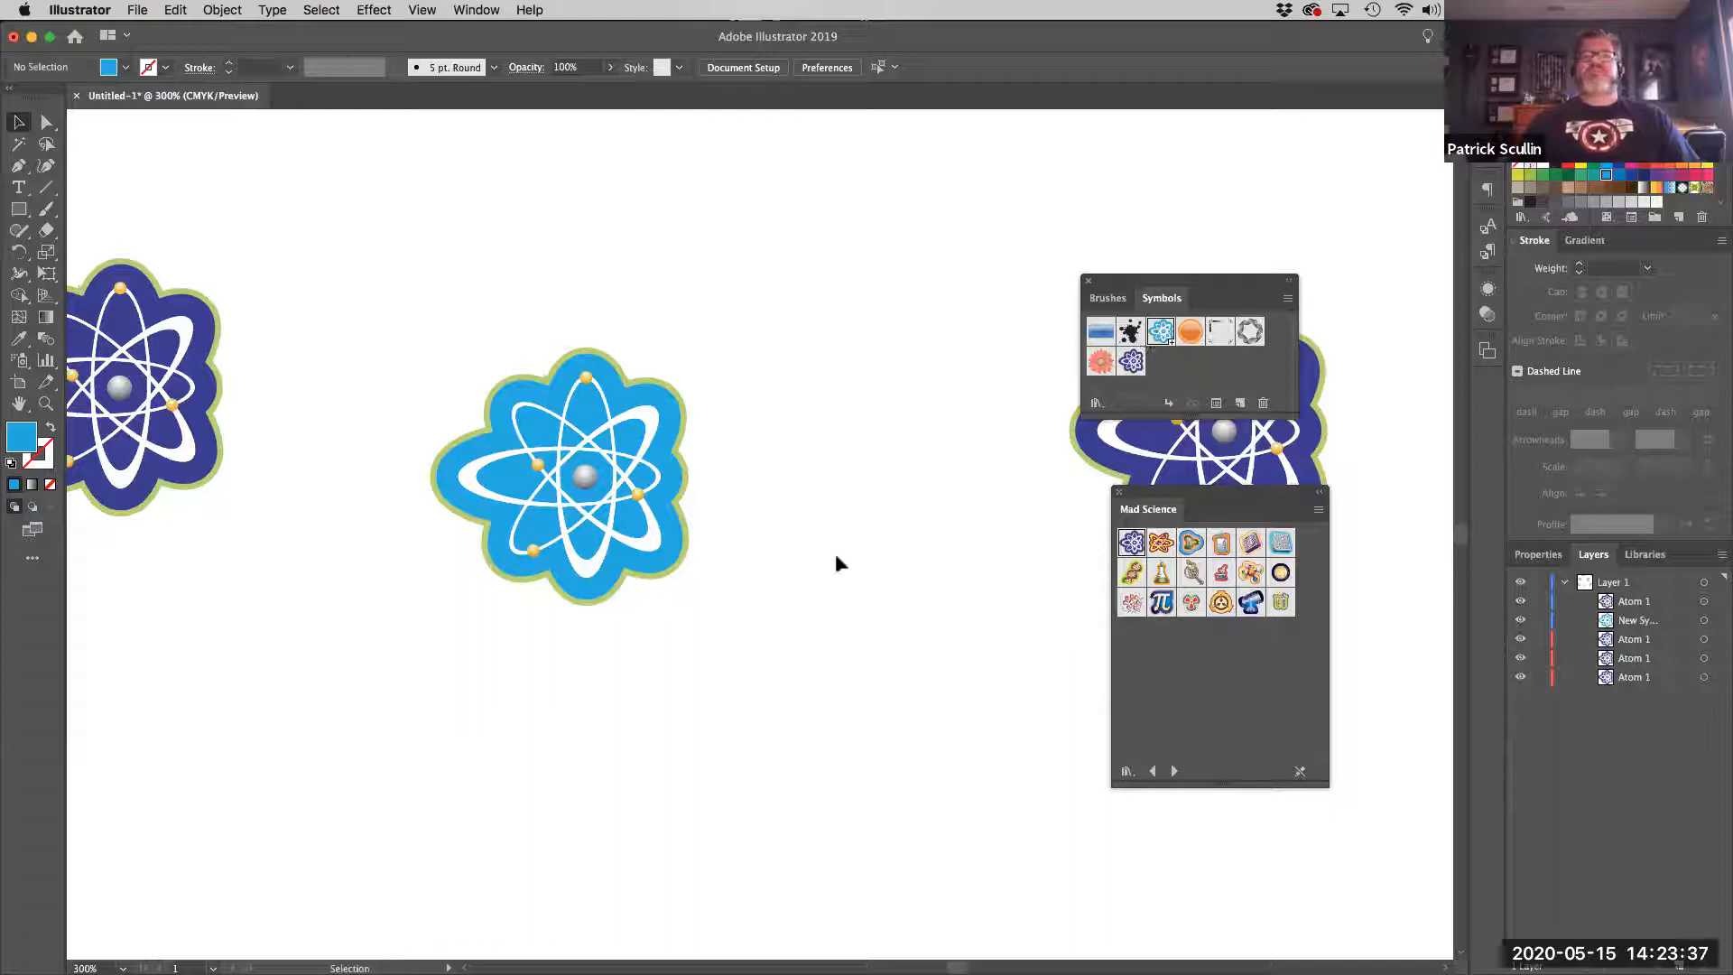
{"action": "key", "text": "super+z"}
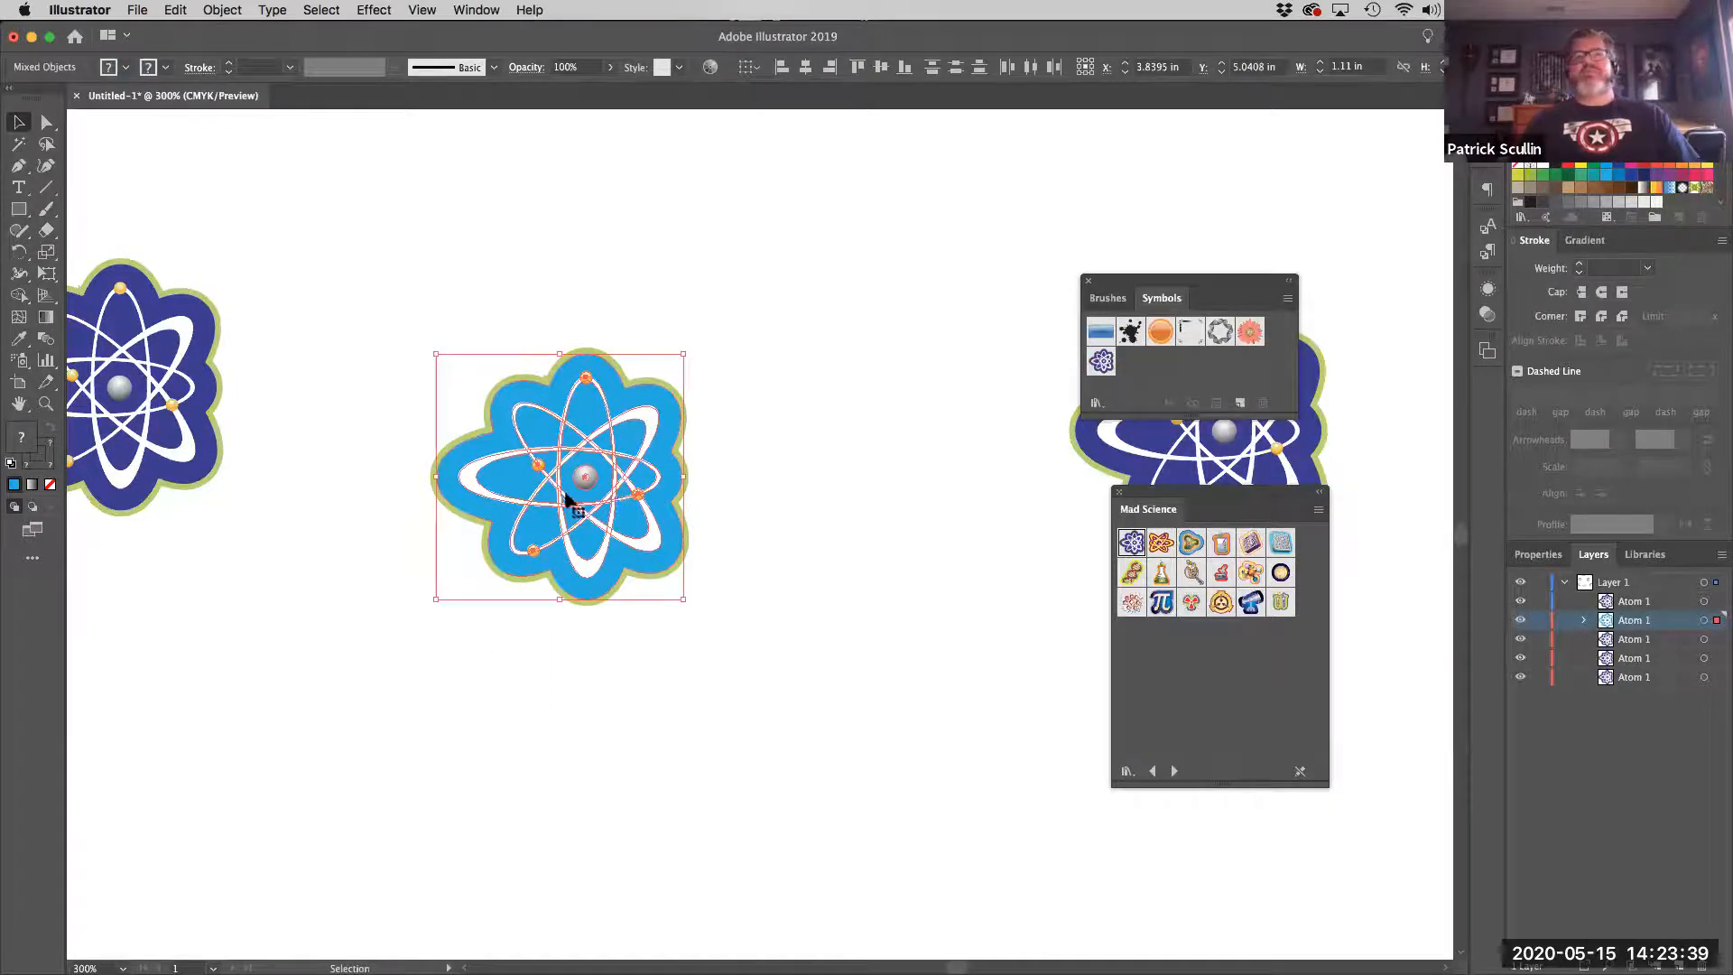
Move the Mad Science library lower, clear of the atom on the artboard's right side
{"action": "mouse_move", "coordinate": [544, 499]}
{"action": "left_mouse_down"}
{"action": "mouse_move", "coordinate": [979, 409]}
{"action": "mouse_move", "coordinate": [1107, 355]}
{"action": "mouse_move", "coordinate": [782, 403]}
{"action": "mouse_move", "coordinate": [541, 472]}
{"action": "mouse_move", "coordinate": [561, 491]}
{"action": "mouse_move", "coordinate": [538, 502]}
{"action": "left_mouse_up"}
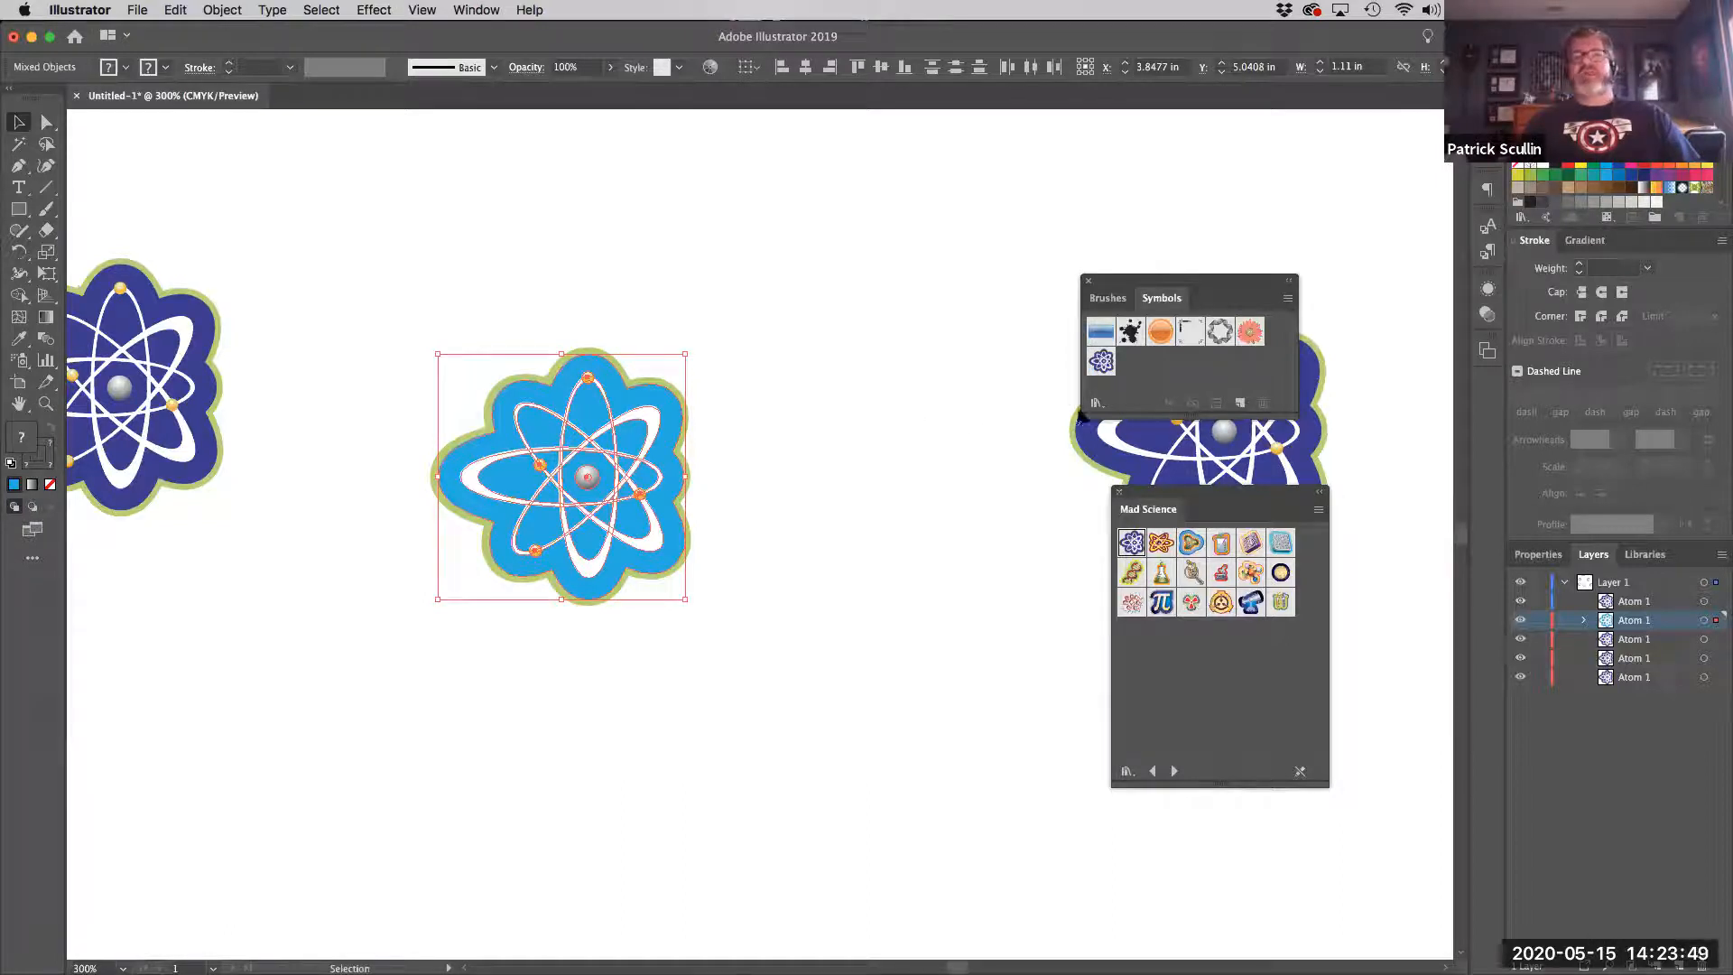
{"action": "left_click", "coordinate": [174, 357]}
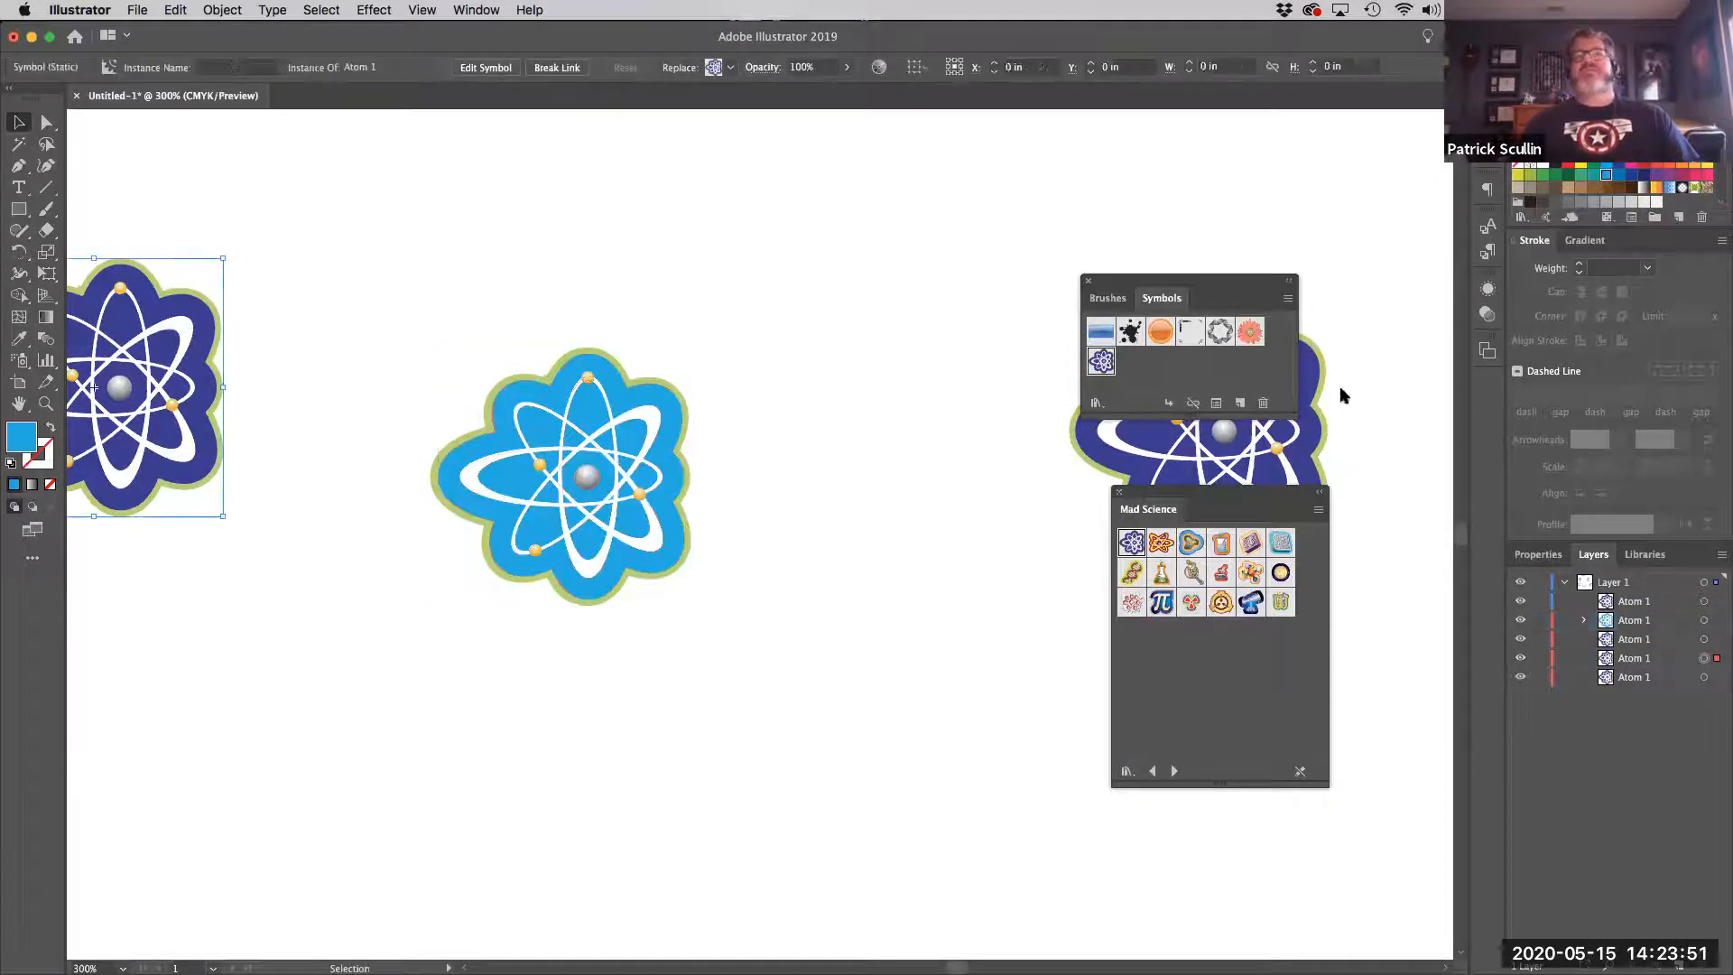
{"action": "left_click_drag", "start_coordinate": [1189, 494], "coordinate": [1191, 496]}
{"action": "left_click_drag", "start_coordinate": [1223, 659], "coordinate": [1295, 844]}
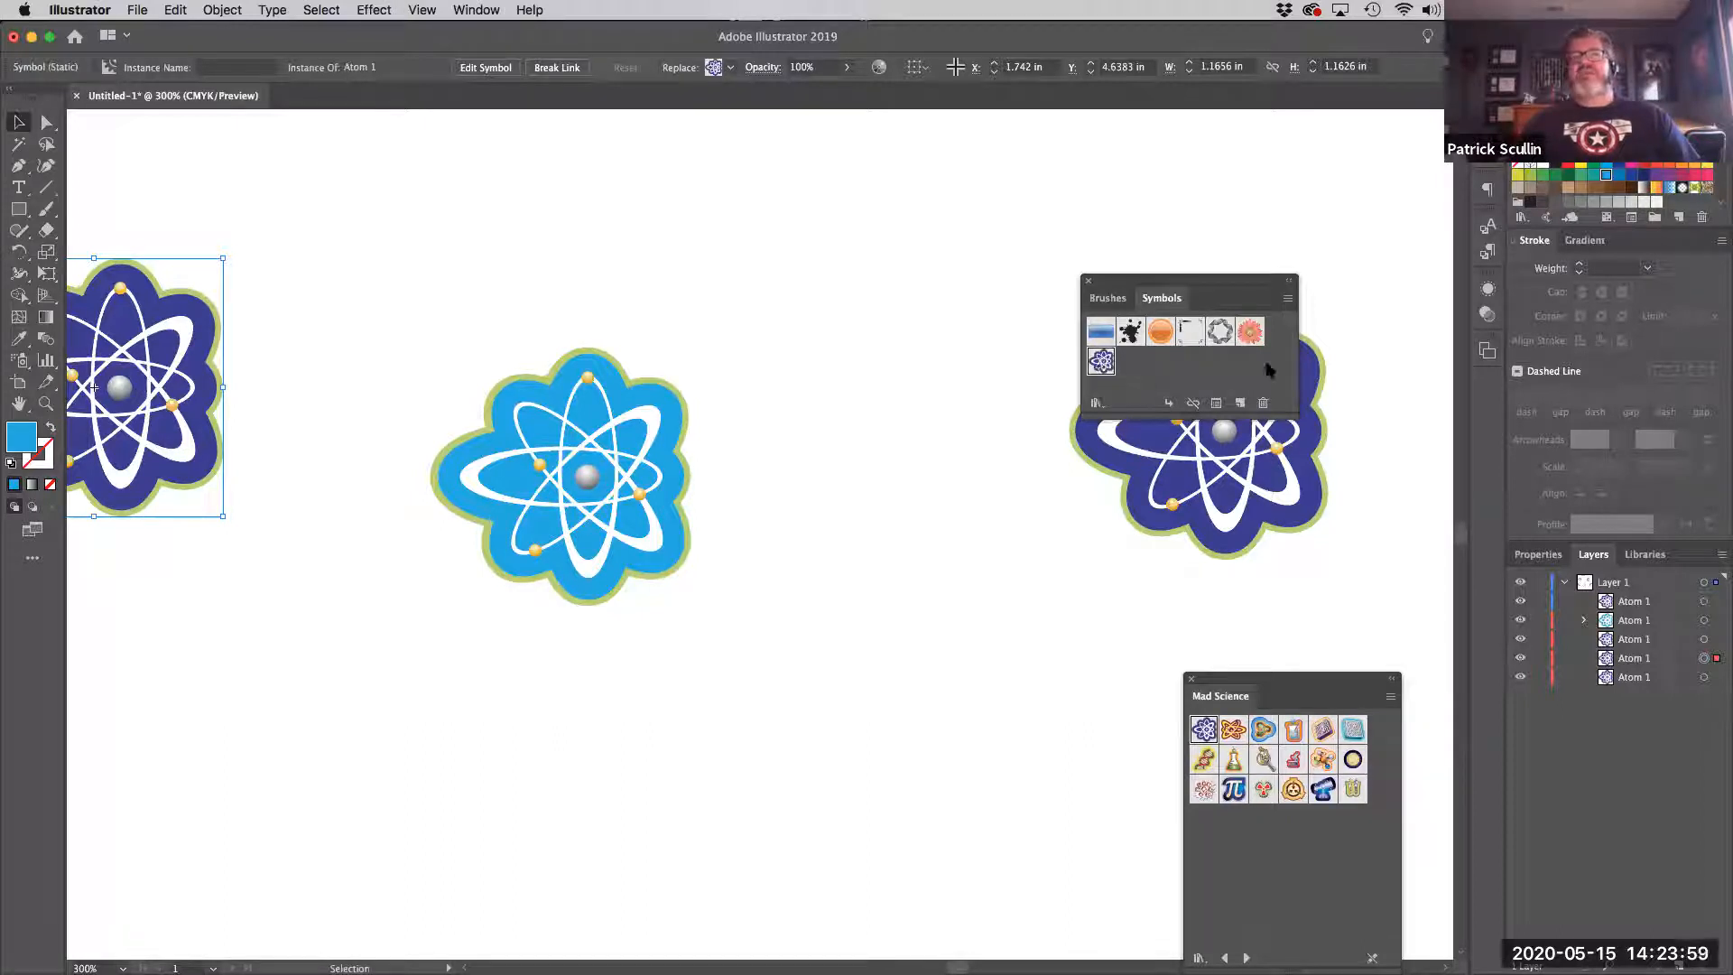
Select the whole light blue atom and replace the Atom 1 symbol's definition with it
{"action": "left_click", "coordinate": [686, 361]}
{"action": "left_click_drag", "start_coordinate": [417, 294], "coordinate": [744, 643]}
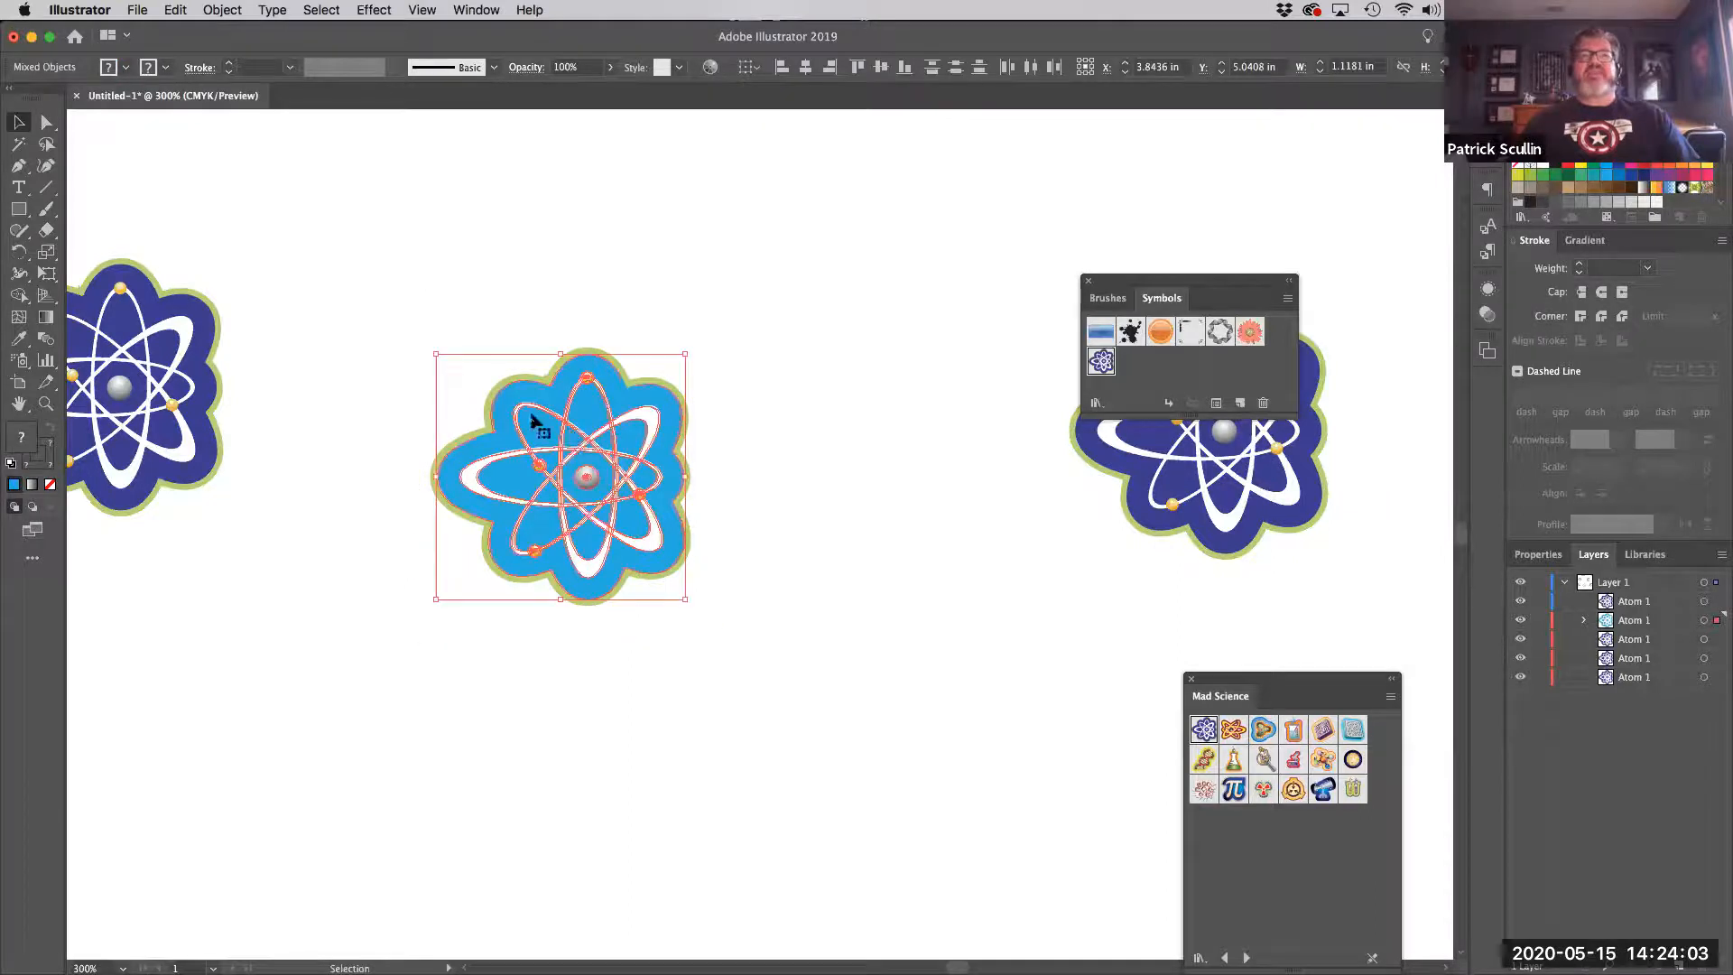
{"action": "left_click_drag", "start_coordinate": [533, 420], "coordinate": [1102, 360]}
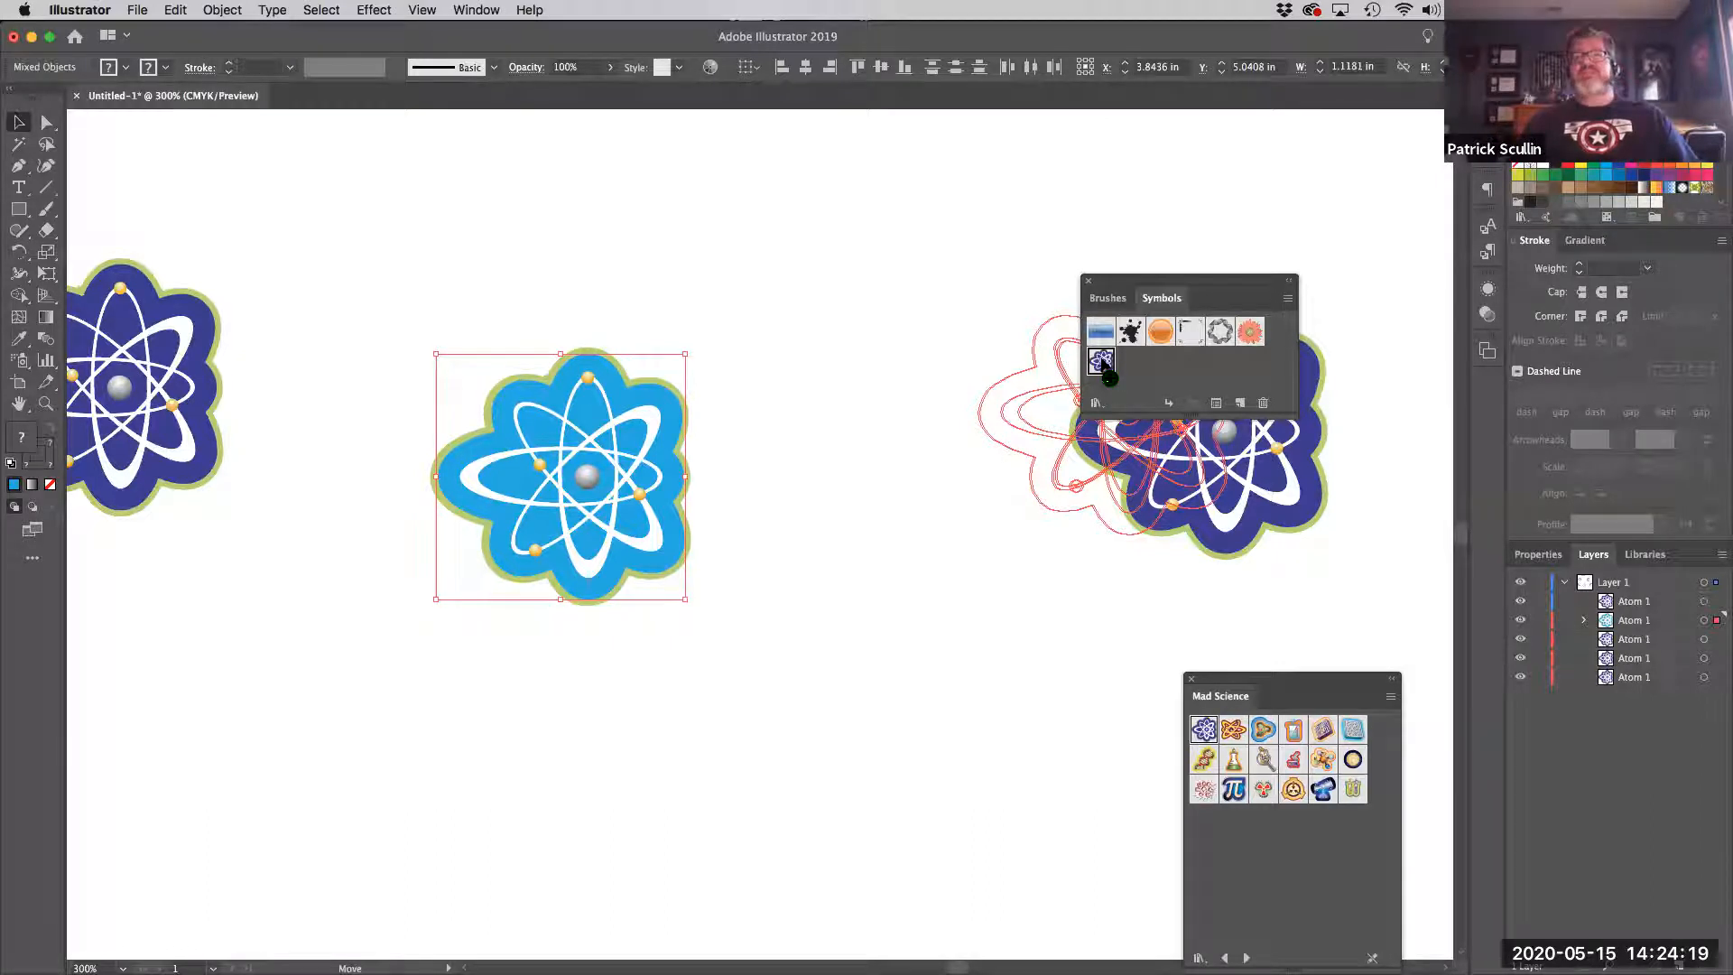
{"action": "left_click_drag", "start_coordinate": [1103, 364], "coordinate": [1104, 365]}
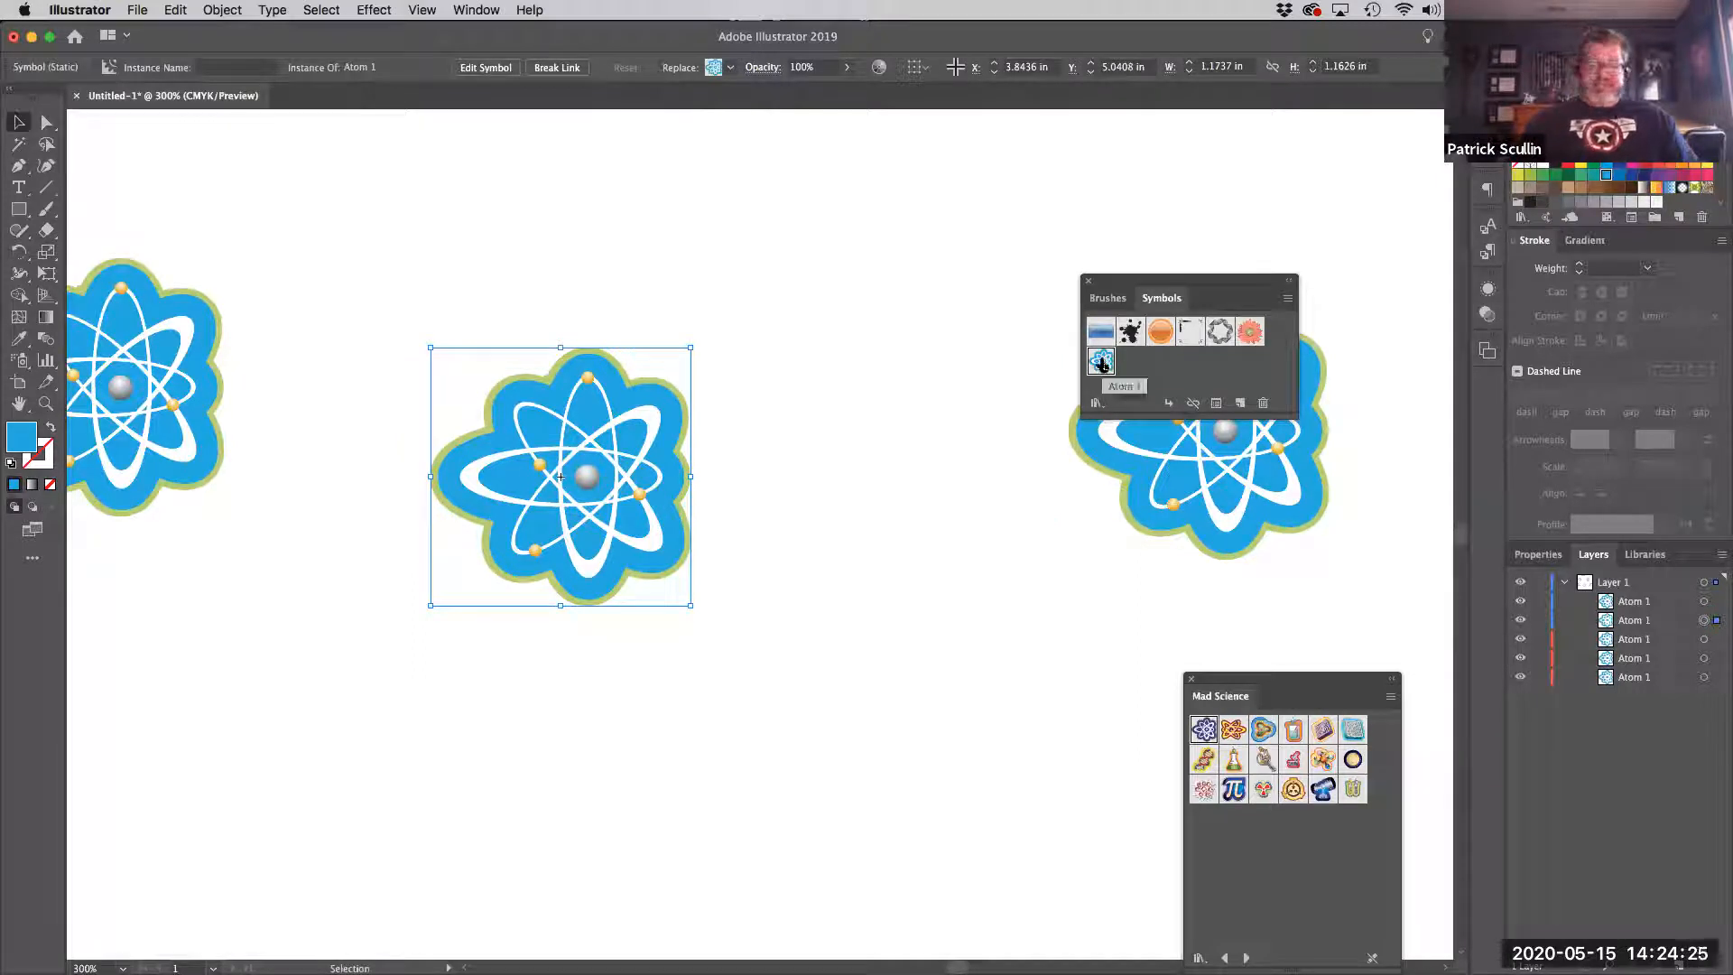
Move the middle atom instance of the lower row slightly up and right, to about X 4.24 in, Y 4.81 in
{"action": "key", "text": "super+minus"}
{"action": "key", "text": "super+minus"}
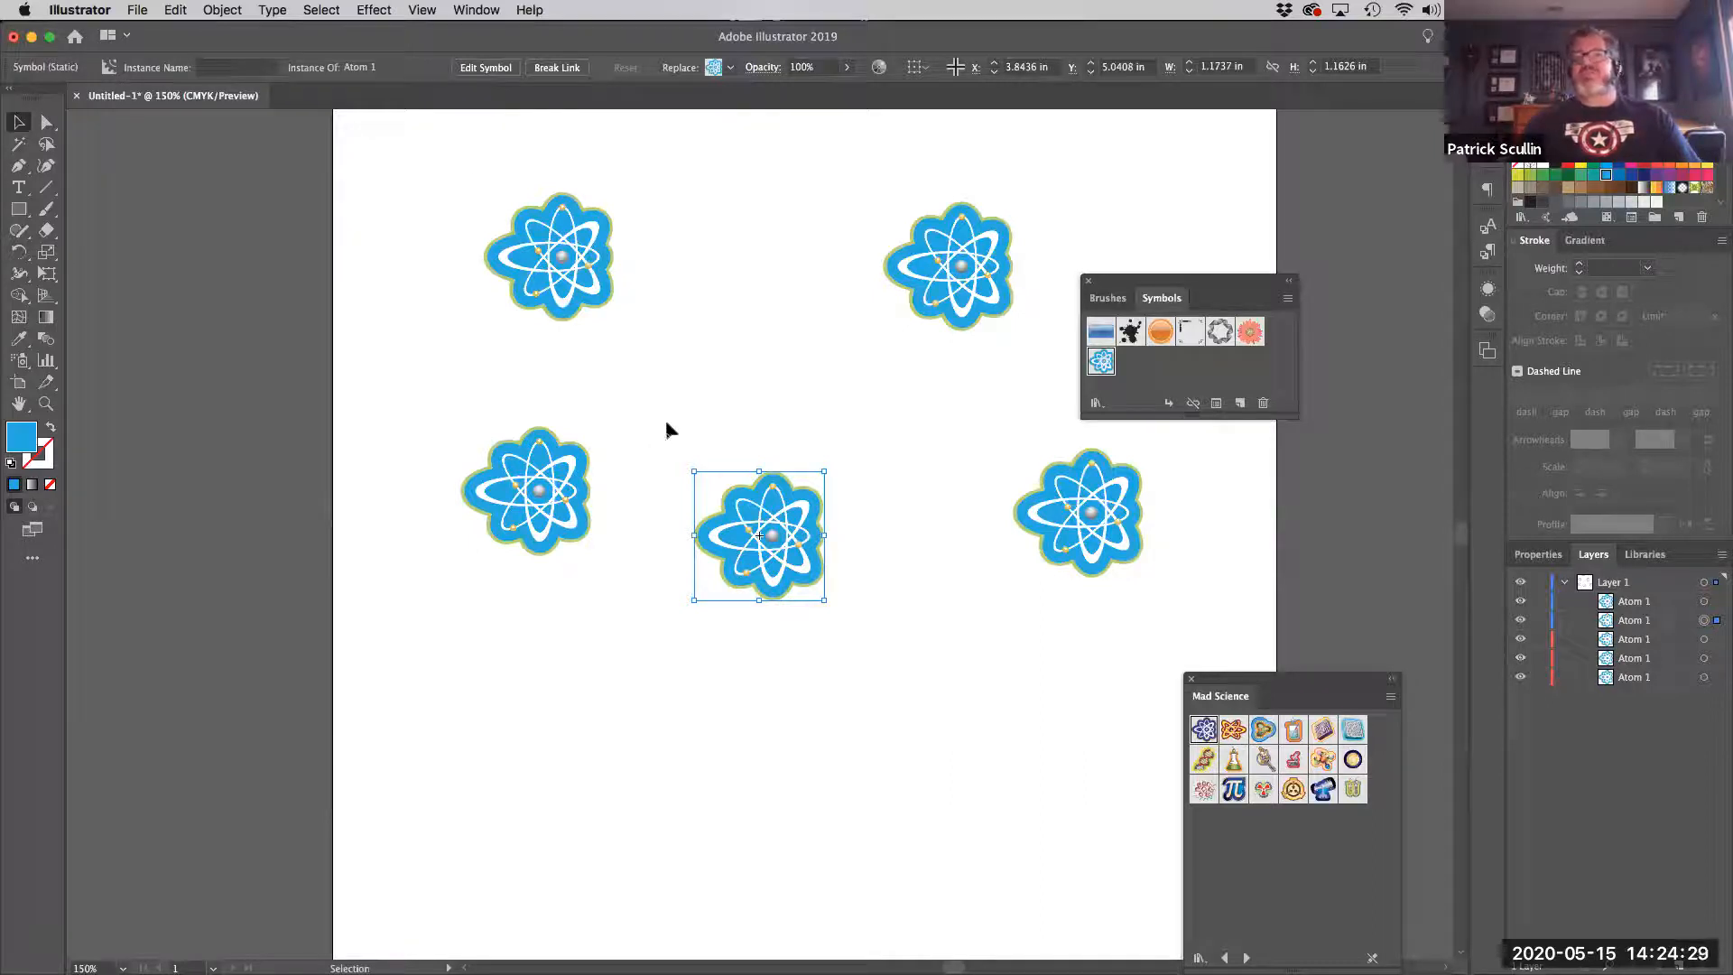
{"action": "left_click_drag", "start_coordinate": [719, 506], "coordinate": [609, 458]}
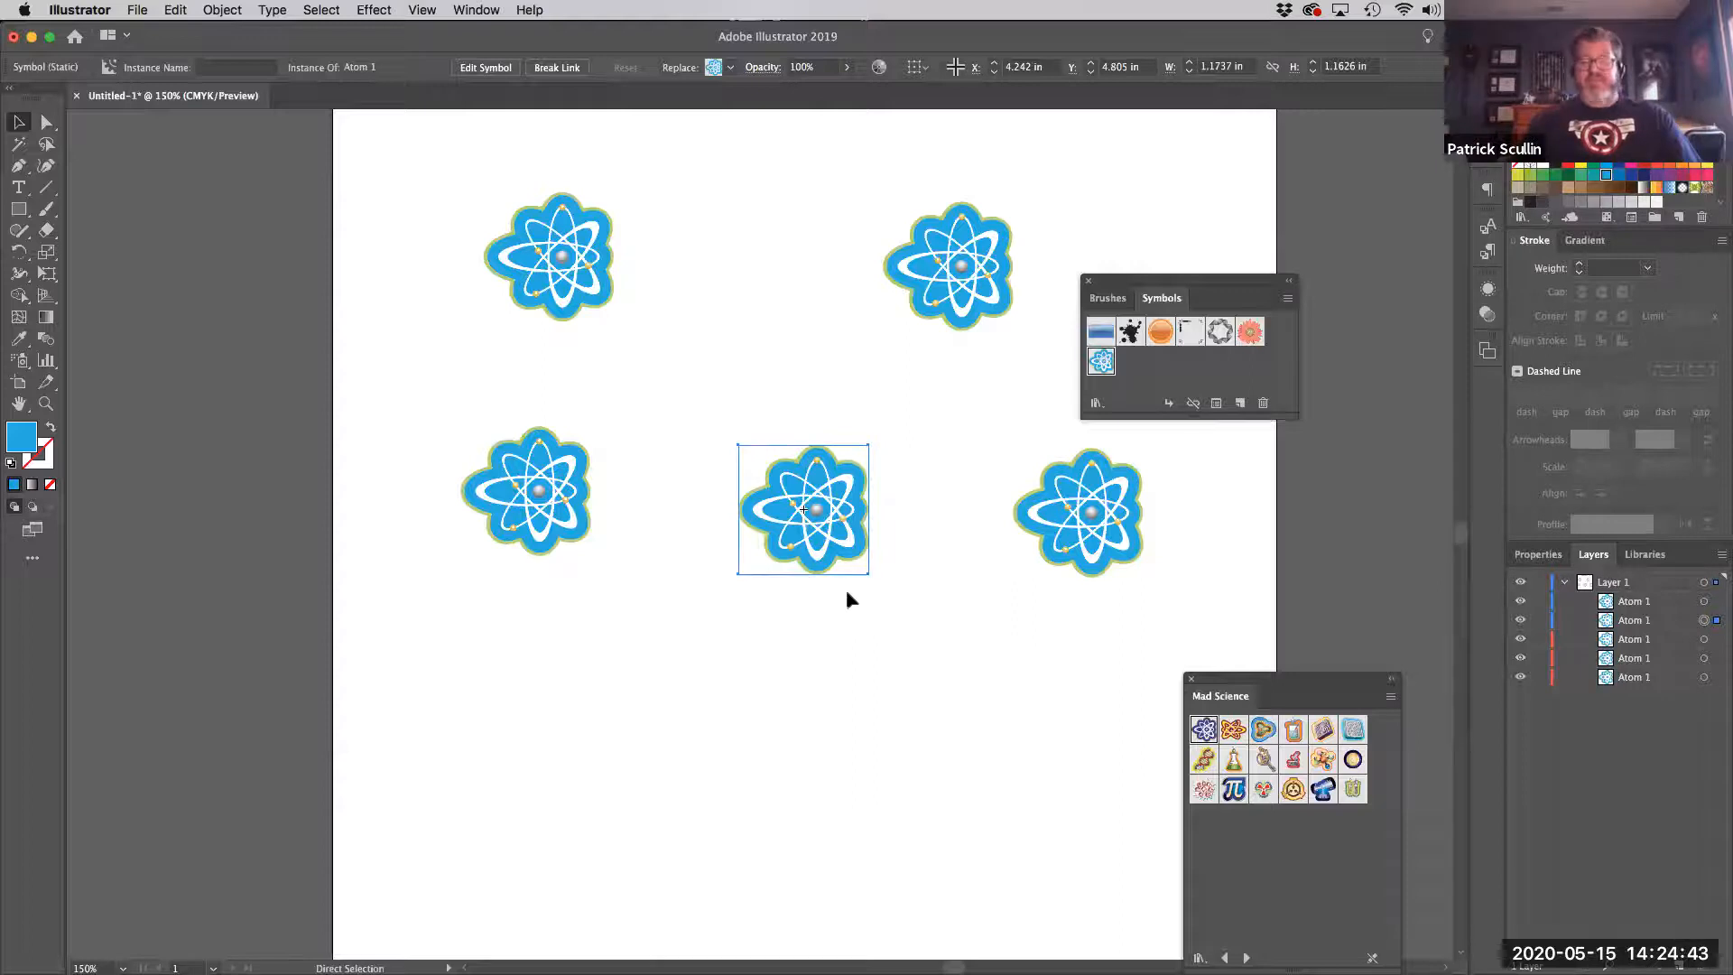
{"action": "key", "text": "super+minus"}
{"action": "left_click_drag", "start_coordinate": [829, 597], "coordinate": [708, 592]}
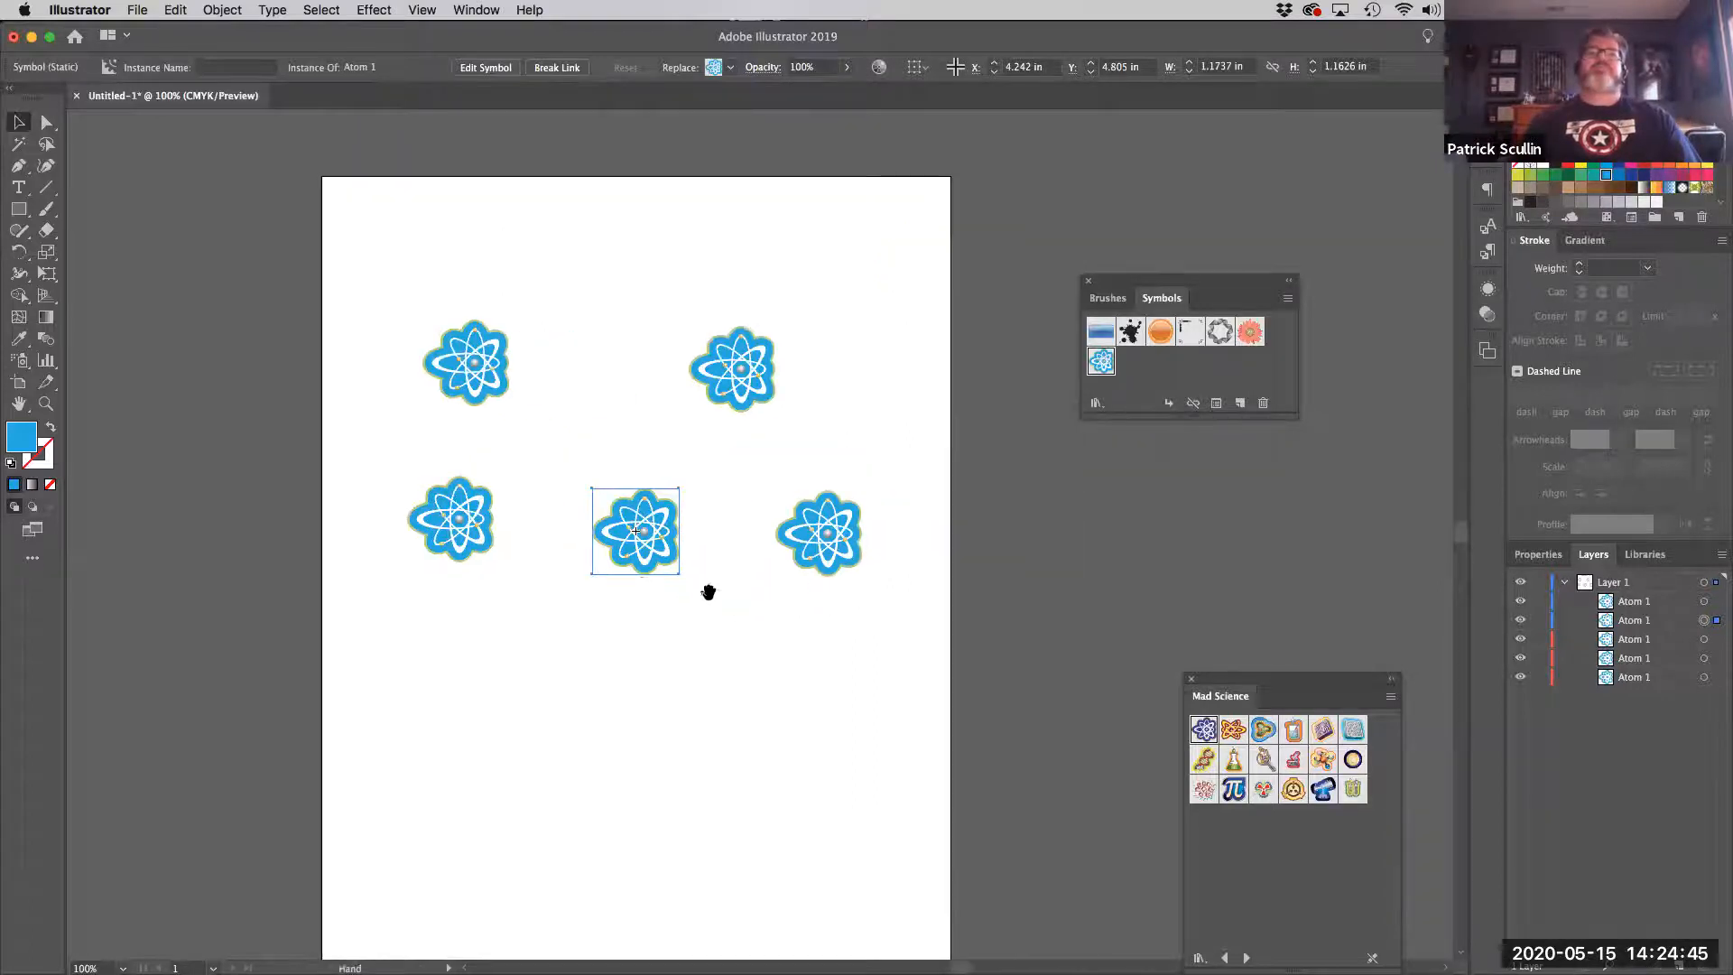
Select all five atom instances and move them up and right, clearing the artboard's lower area
{"action": "left_click_drag", "start_coordinate": [391, 307], "coordinate": [866, 615]}
{"action": "left_click_drag", "start_coordinate": [458, 516], "coordinate": [534, 310]}
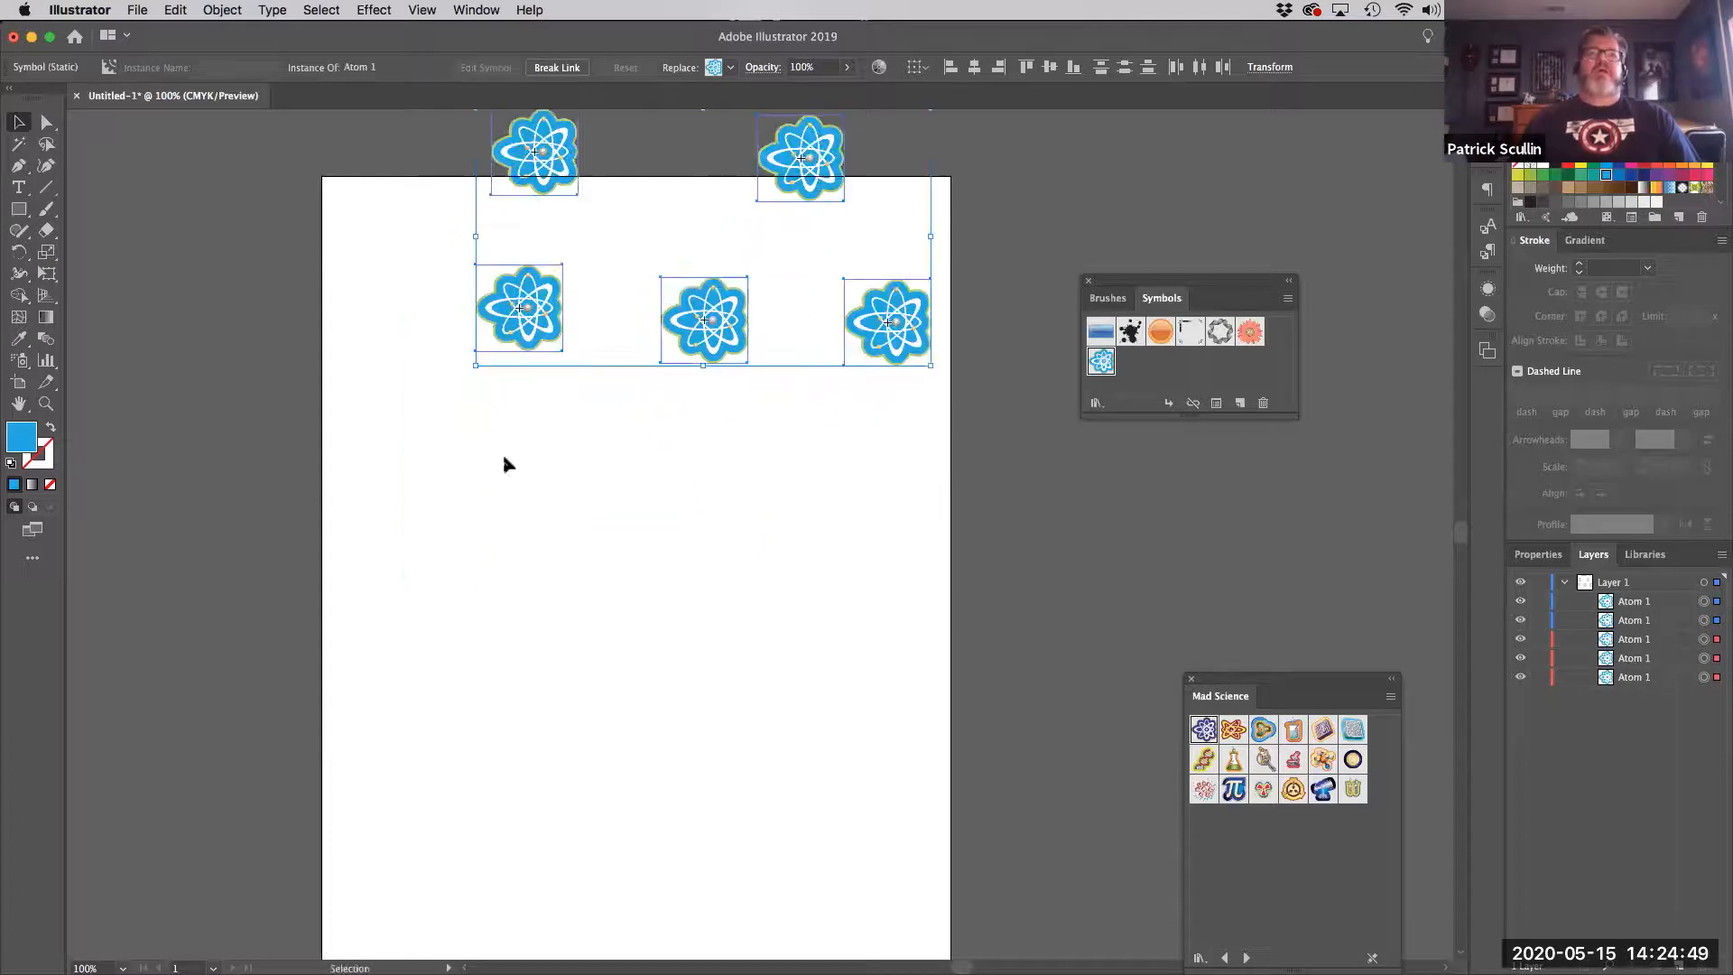
{"action": "left_click", "coordinate": [181, 361]}
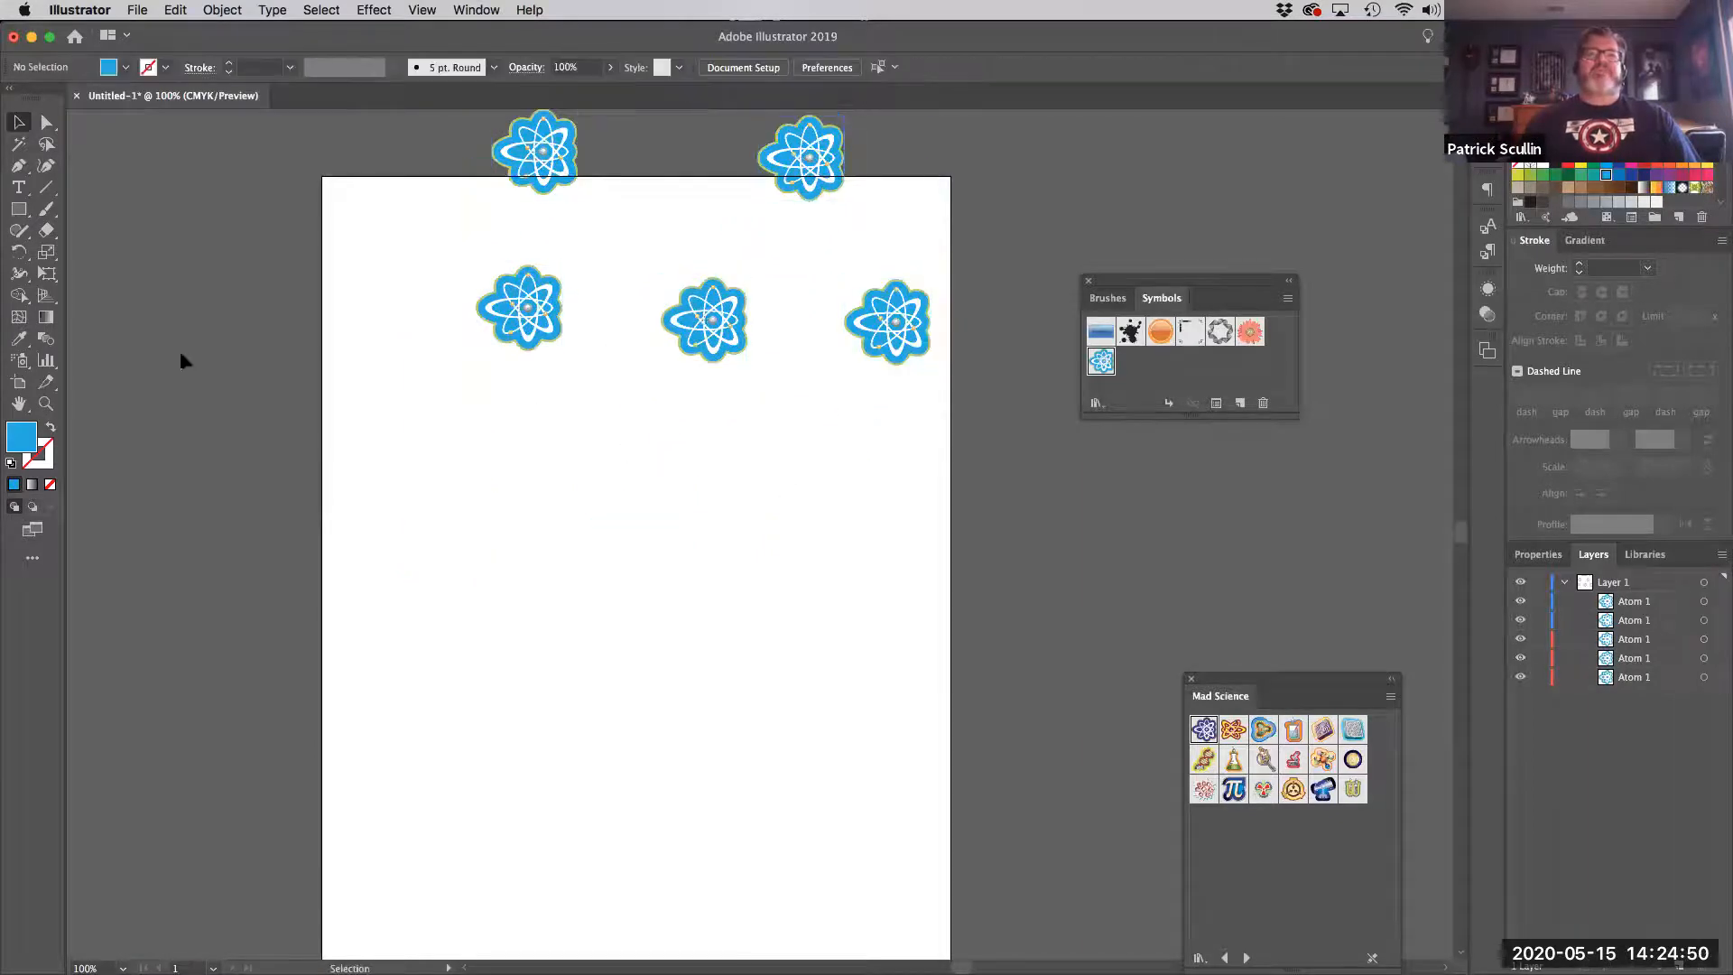
Spray a scattered set of Atom 1 symbols across the middle of the artboard with the Symbol Sprayer
{"action": "left_click", "coordinate": [20, 363]}
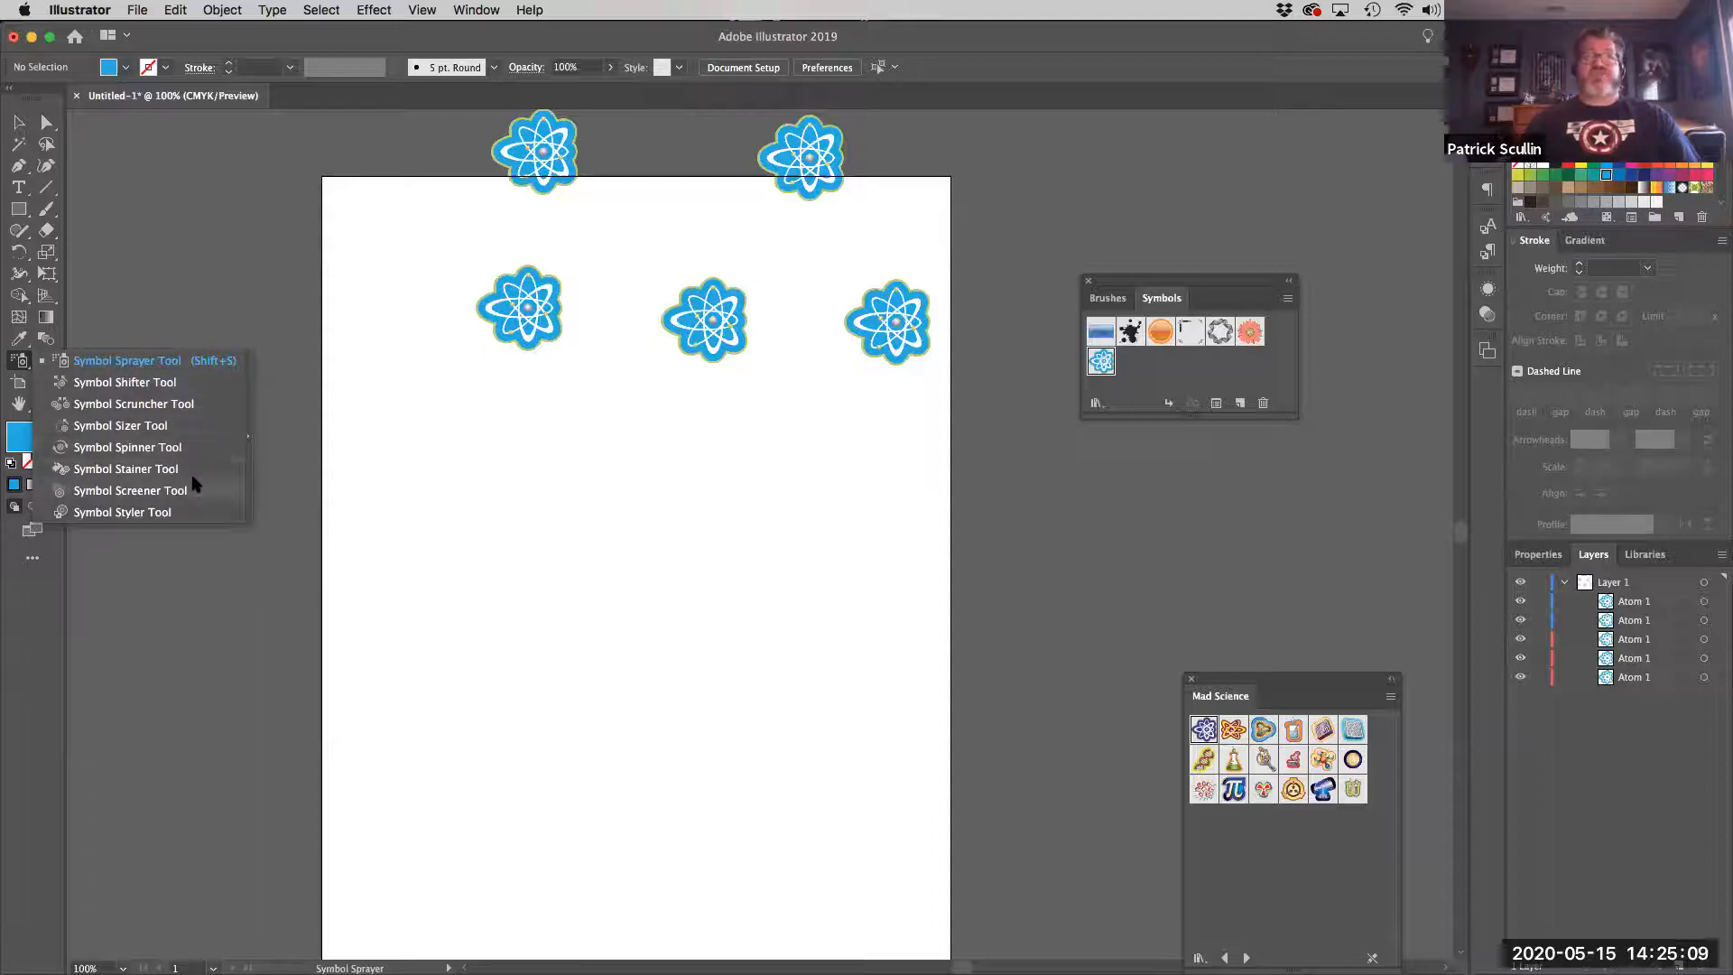
{"action": "left_click", "coordinate": [138, 366]}
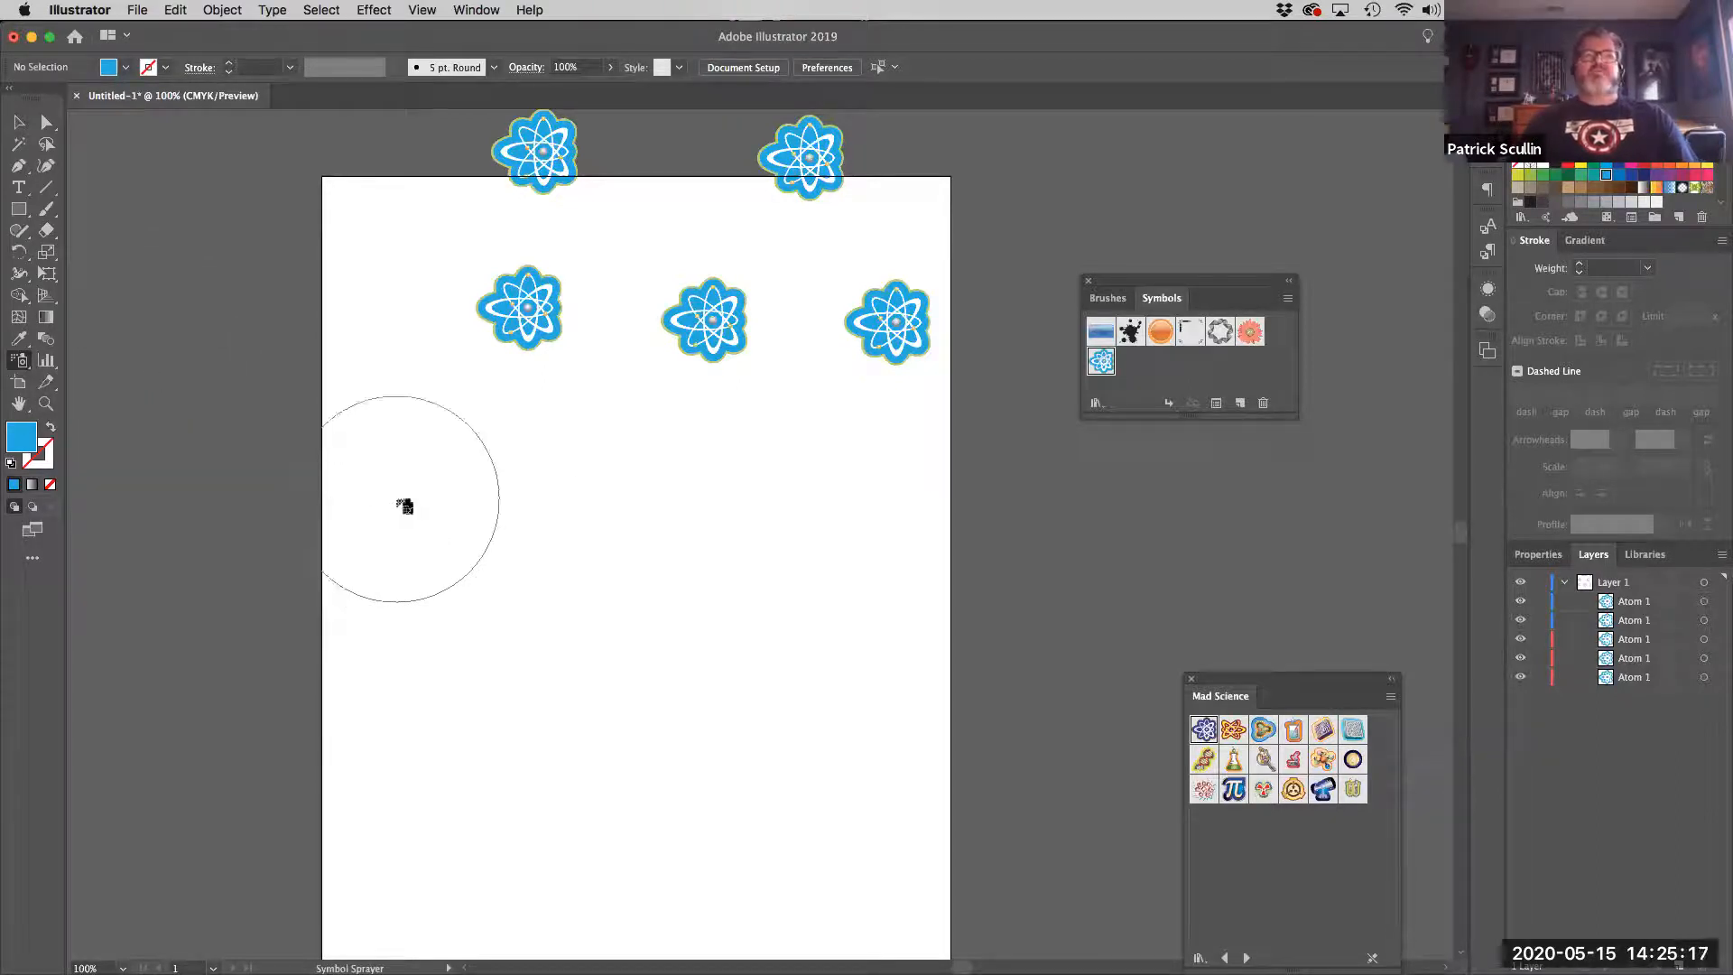
{"action": "mouse_move", "coordinate": [568, 511]}
{"action": "left_mouse_down"}
{"action": "mouse_move", "coordinate": [516, 574]}
{"action": "mouse_move", "coordinate": [755, 638]}
{"action": "mouse_move", "coordinate": [742, 533]}
{"action": "mouse_move", "coordinate": [831, 560]}
{"action": "mouse_move", "coordinate": [916, 511]}
{"action": "mouse_move", "coordinate": [735, 503]}
{"action": "mouse_move", "coordinate": [553, 607]}
{"action": "mouse_move", "coordinate": [333, 584]}
{"action": "left_mouse_up"}
{"action": "left_click_drag", "start_coordinate": [345, 488], "coordinate": [232, 587]}
{"action": "mouse_move", "coordinate": [491, 581]}
{"action": "left_mouse_down"}
{"action": "mouse_move", "coordinate": [457, 488]}
{"action": "mouse_move", "coordinate": [442, 563]}
{"action": "mouse_move", "coordinate": [283, 633]}
{"action": "left_mouse_up"}
{"action": "mouse_move", "coordinate": [631, 451]}
{"action": "left_mouse_down"}
{"action": "mouse_move", "coordinate": [735, 573]}
{"action": "mouse_move", "coordinate": [542, 723]}
{"action": "mouse_move", "coordinate": [795, 670]}
{"action": "mouse_move", "coordinate": [937, 737]}
{"action": "left_mouse_up"}
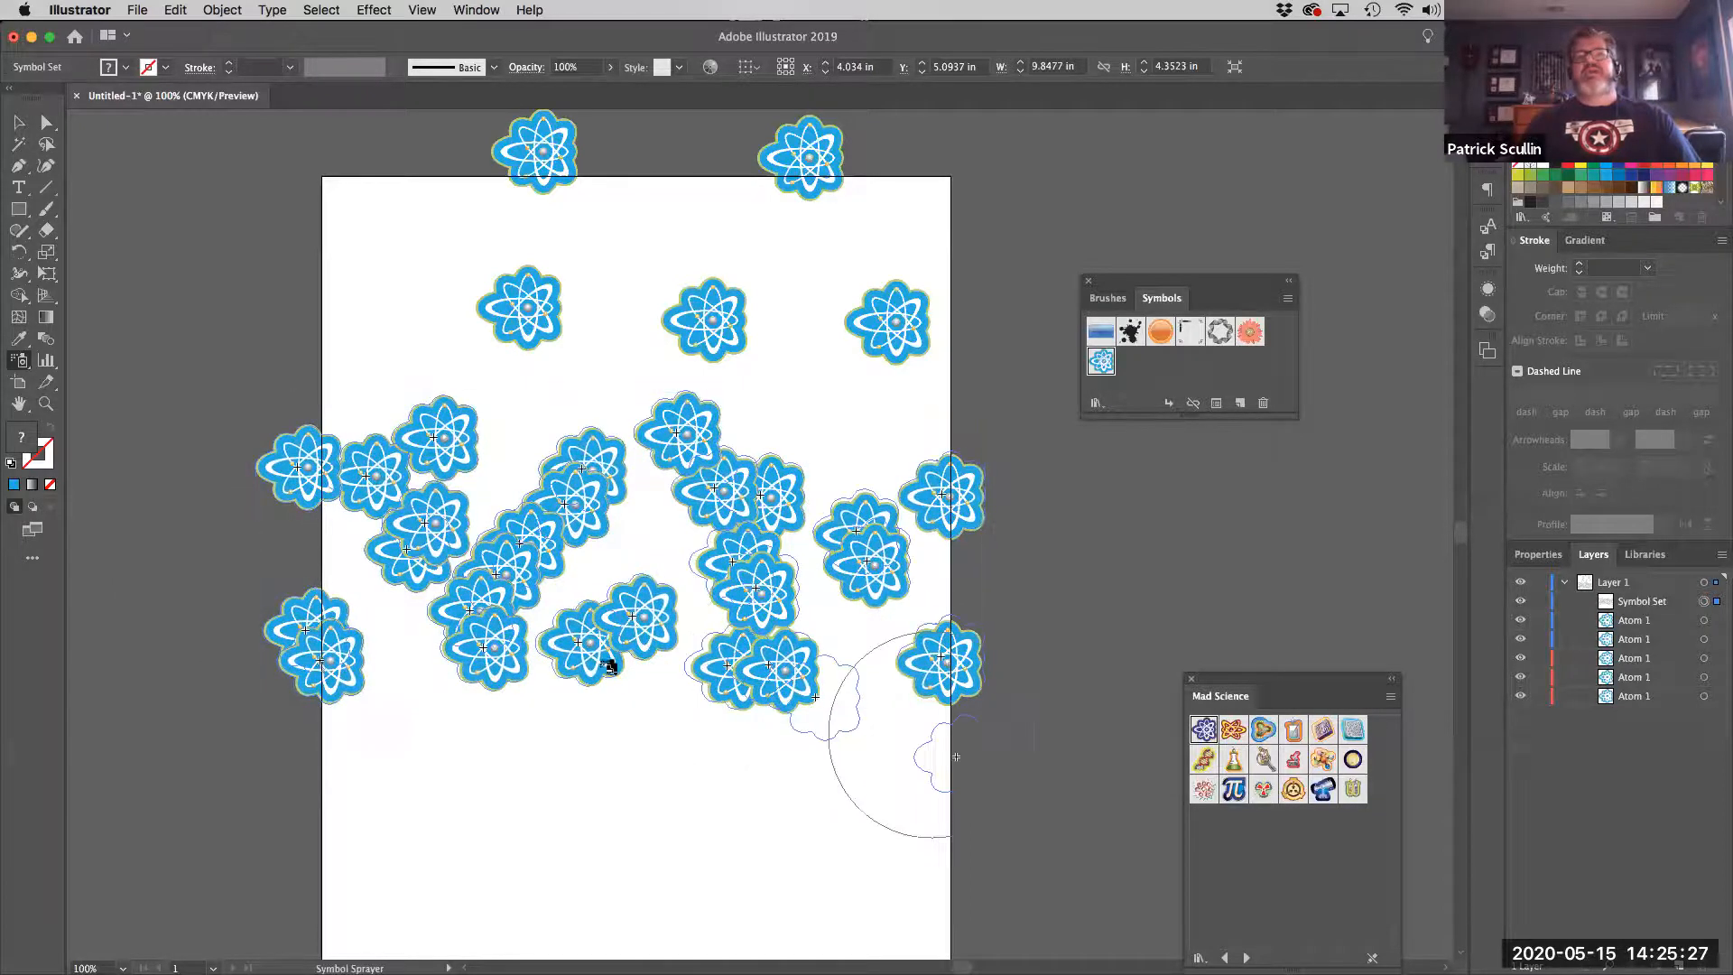
{"action": "left_click_drag", "start_coordinate": [607, 665], "coordinate": [545, 723]}
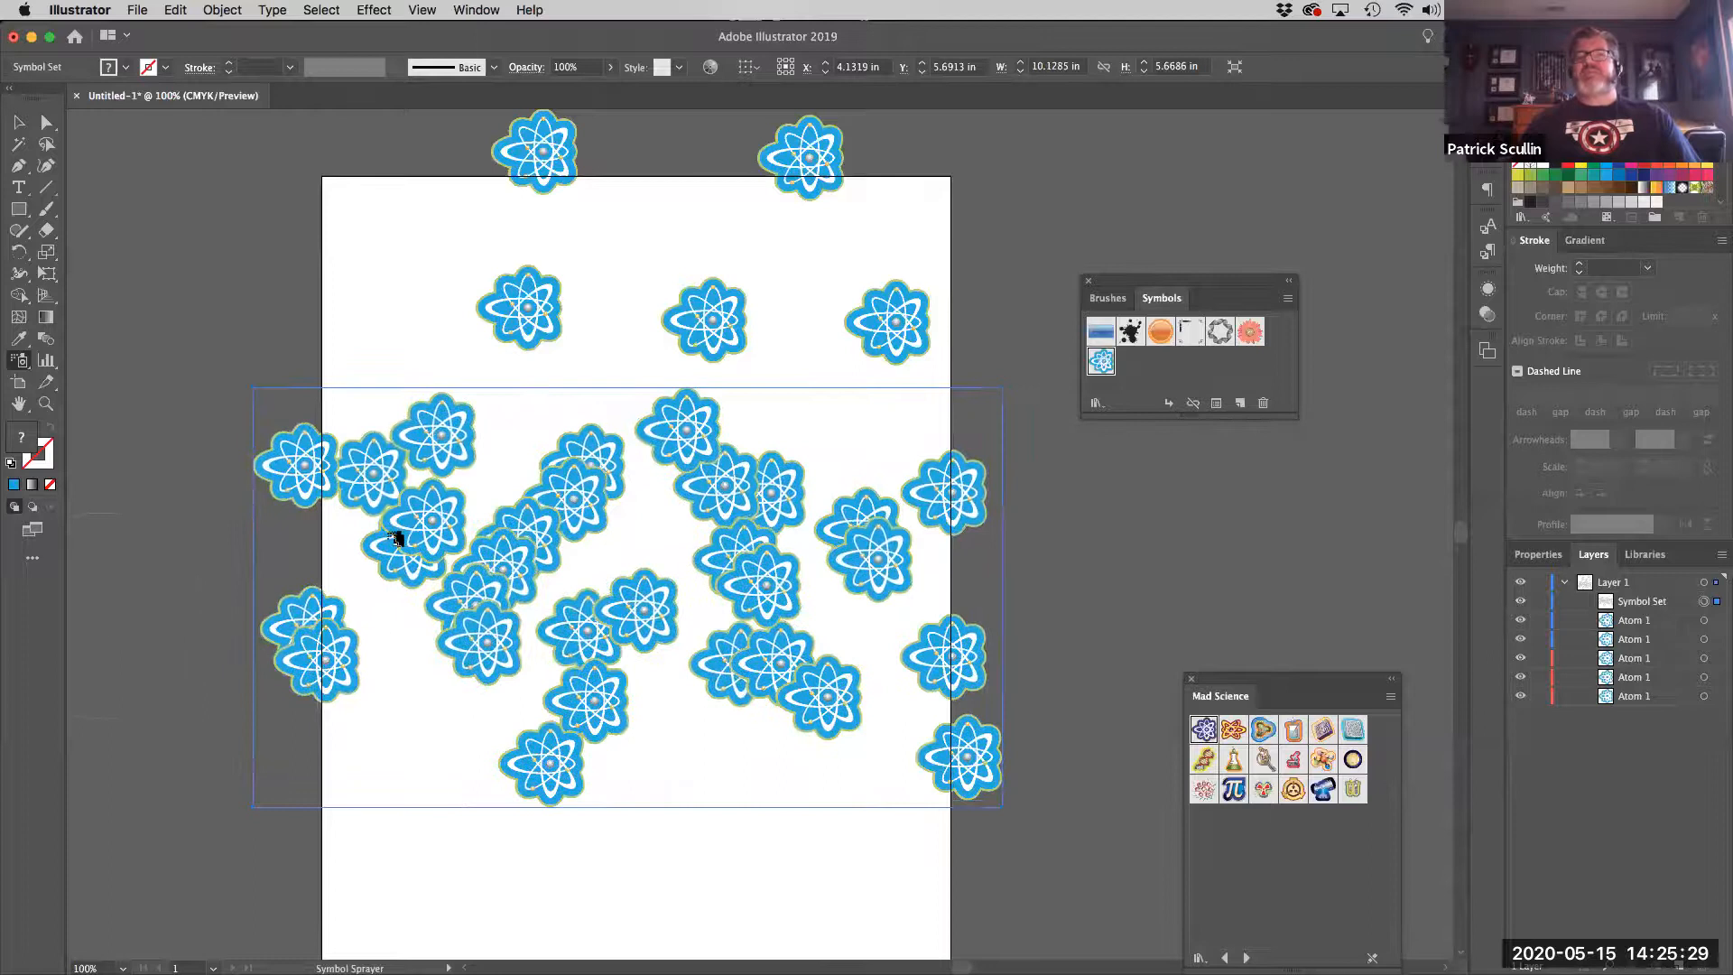
{"action": "mouse_move", "coordinate": [398, 572]}
{"action": "left_mouse_down"}
{"action": "mouse_move", "coordinate": [517, 598]}
{"action": "mouse_move", "coordinate": [519, 563]}
{"action": "mouse_move", "coordinate": [453, 711]}
{"action": "mouse_move", "coordinate": [385, 695]}
{"action": "mouse_move", "coordinate": [434, 606]}
{"action": "left_mouse_up"}
{"action": "mouse_move", "coordinate": [658, 676]}
{"action": "left_mouse_down"}
{"action": "mouse_move", "coordinate": [646, 697]}
{"action": "mouse_move", "coordinate": [717, 718]}
{"action": "left_mouse_up"}
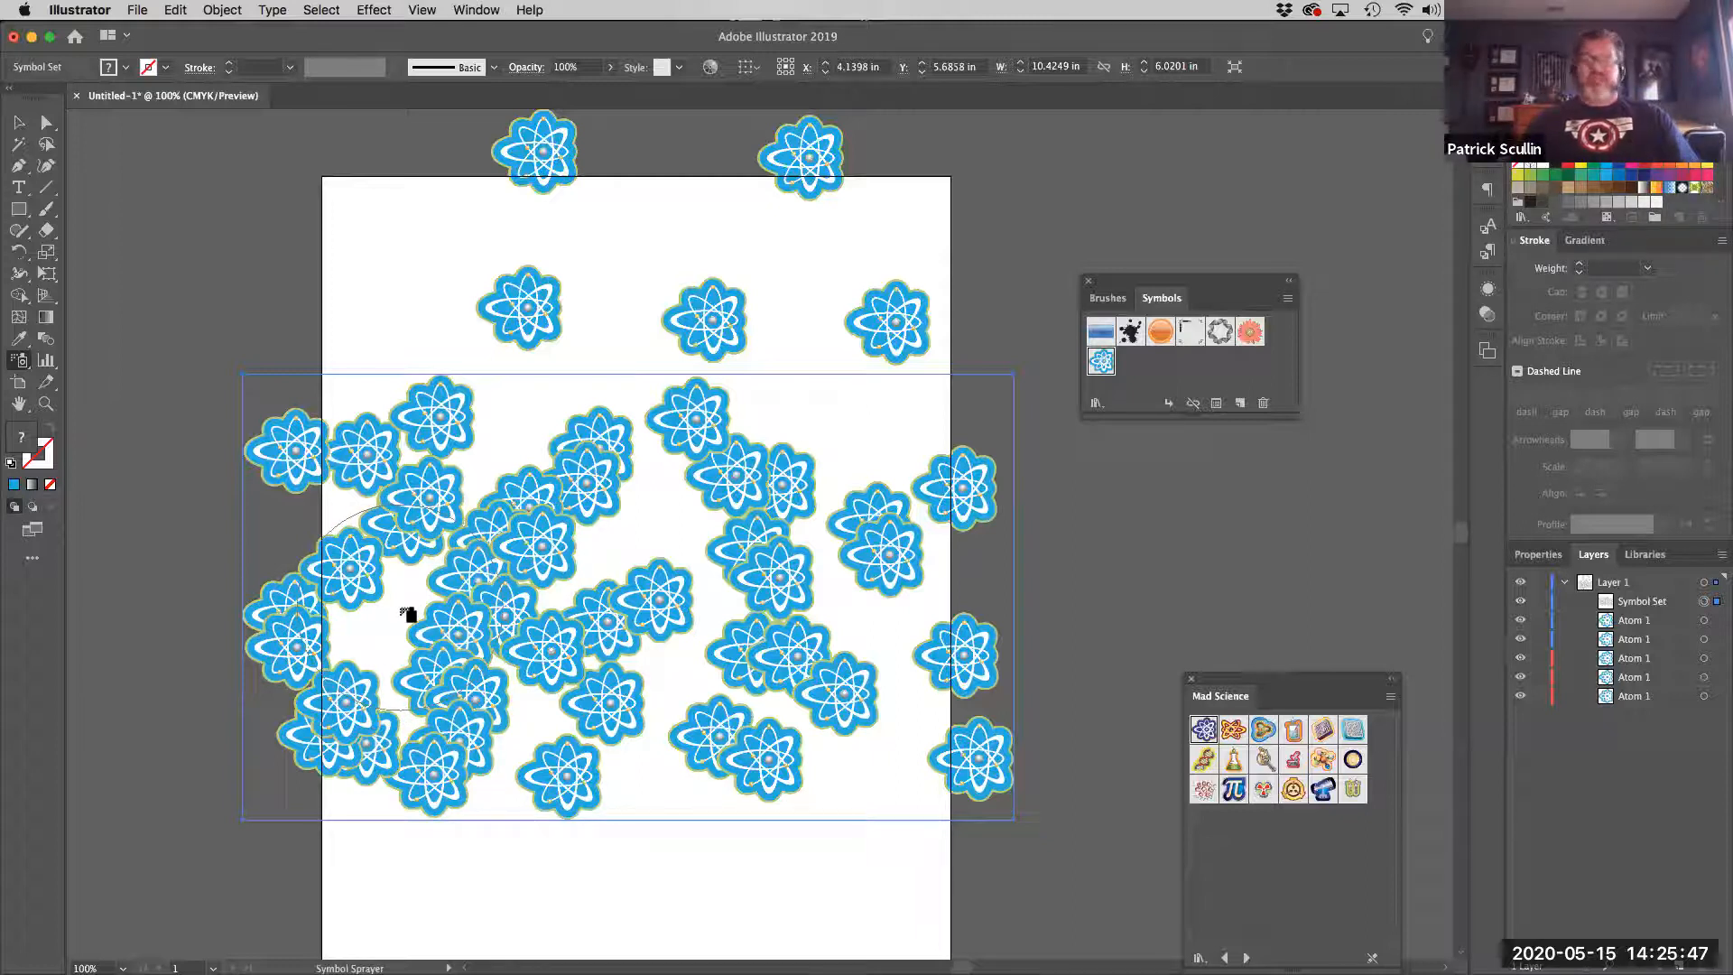
Shift sprayed atoms in the lower middle and right of the symbol set with the Symbol Shifter
{"action": "key", "text": "super+minus"}
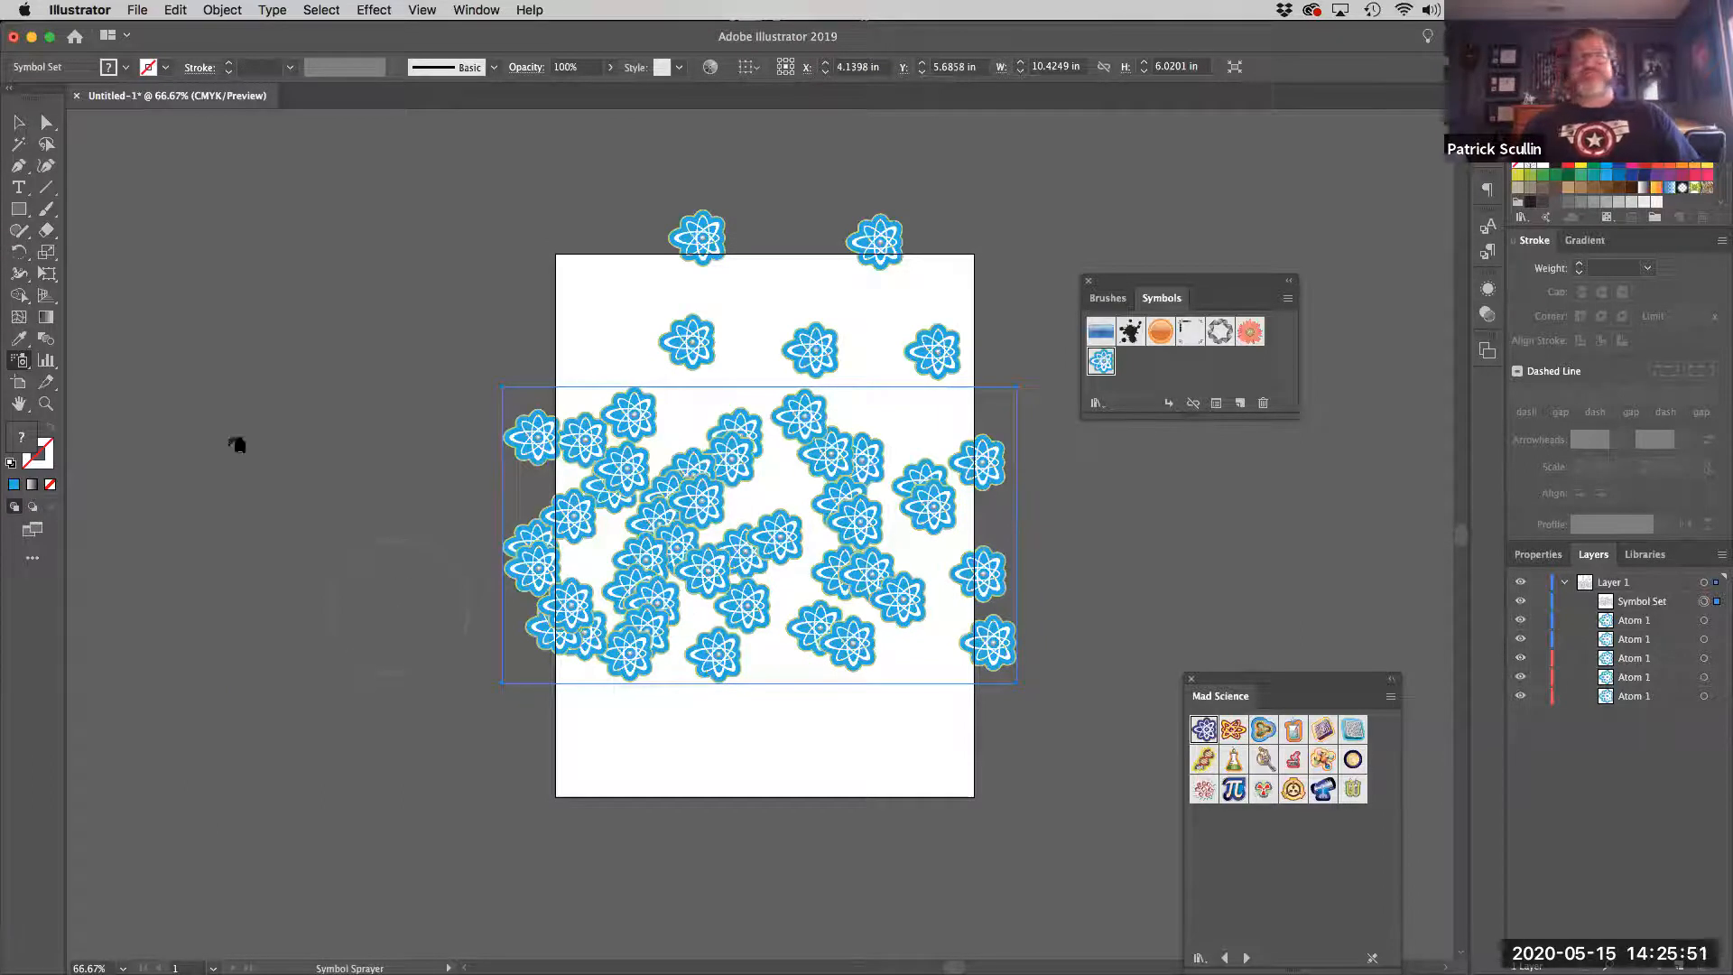
{"action": "left_click_drag", "start_coordinate": [15, 370], "coordinate": [99, 382]}
{"action": "mouse_move", "coordinate": [723, 587]}
{"action": "left_mouse_down"}
{"action": "mouse_move", "coordinate": [688, 526]}
{"action": "mouse_move", "coordinate": [816, 523]}
{"action": "mouse_move", "coordinate": [885, 488]}
{"action": "mouse_move", "coordinate": [839, 498]}
{"action": "mouse_move", "coordinate": [716, 587]}
{"action": "mouse_move", "coordinate": [843, 607]}
{"action": "mouse_move", "coordinate": [862, 673]}
{"action": "mouse_move", "coordinate": [936, 564]}
{"action": "mouse_move", "coordinate": [848, 505]}
{"action": "left_mouse_up"}
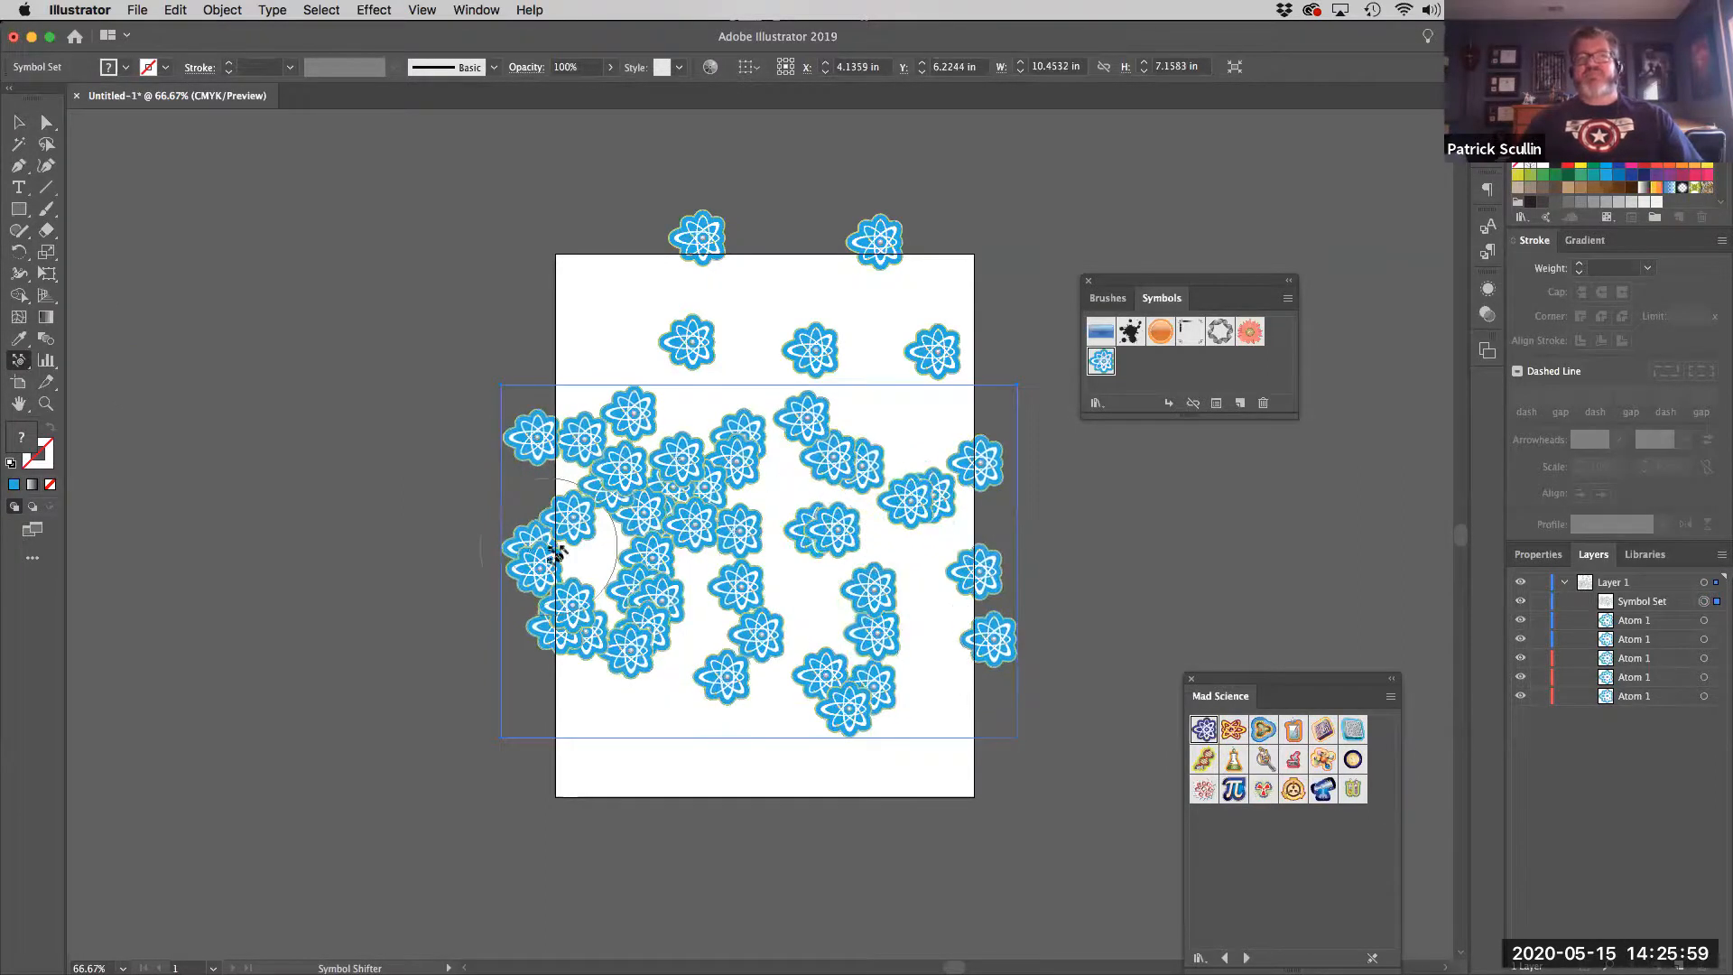
Pull the atoms of the symbol set closer together with the Symbol Scruncher
{"action": "left_click", "coordinate": [18, 359]}
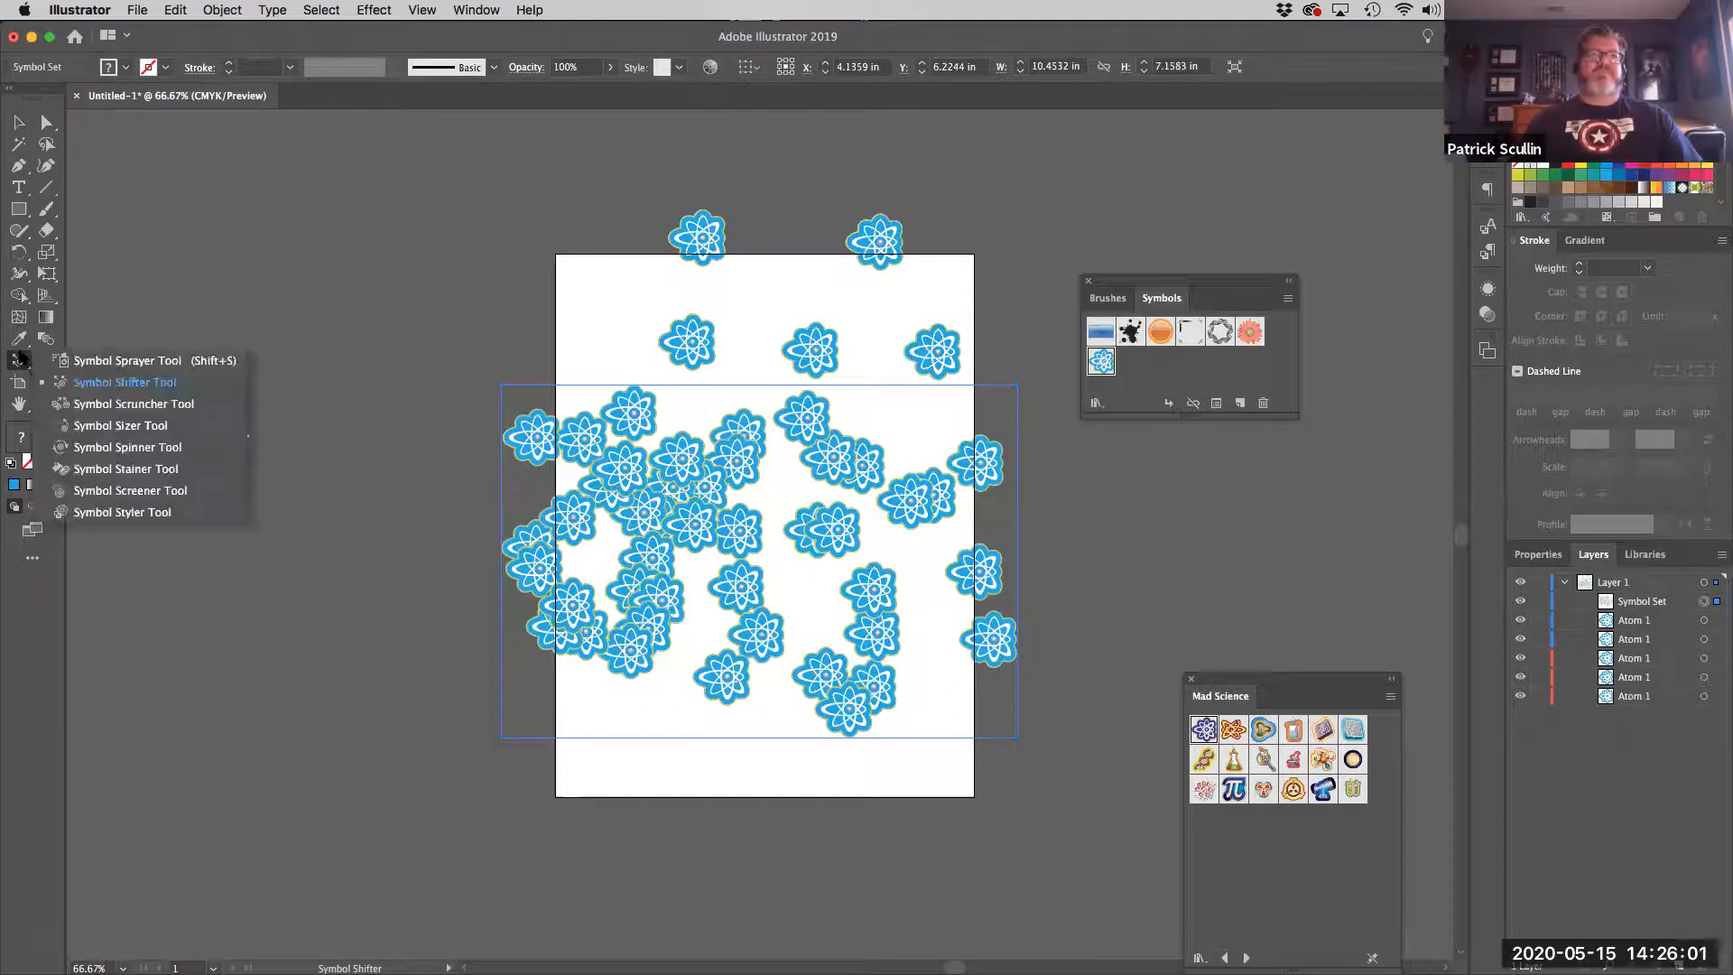
{"action": "left_click", "coordinate": [172, 414]}
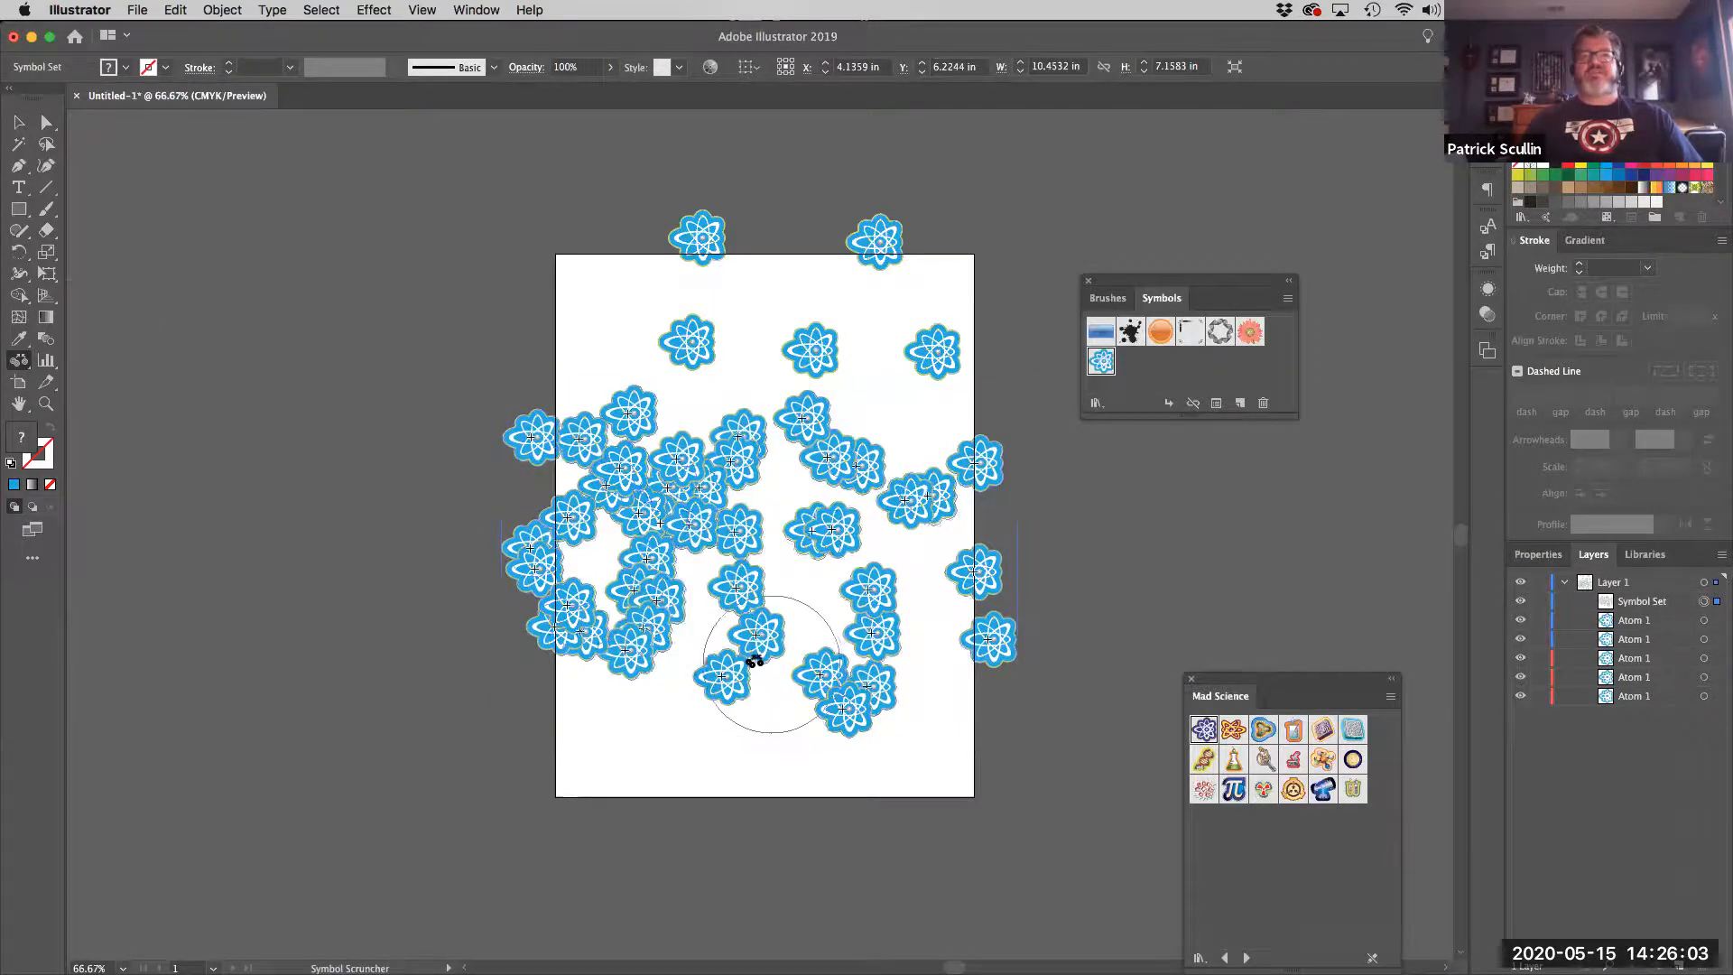
{"action": "mouse_move", "coordinate": [776, 644]}
{"action": "left_mouse_down"}
{"action": "mouse_move", "coordinate": [772, 566]}
{"action": "mouse_move", "coordinate": [842, 642]}
{"action": "mouse_move", "coordinate": [945, 647]}
{"action": "mouse_move", "coordinate": [932, 536]}
{"action": "mouse_move", "coordinate": [868, 555]}
{"action": "mouse_move", "coordinate": [659, 516]}
{"action": "left_mouse_up"}
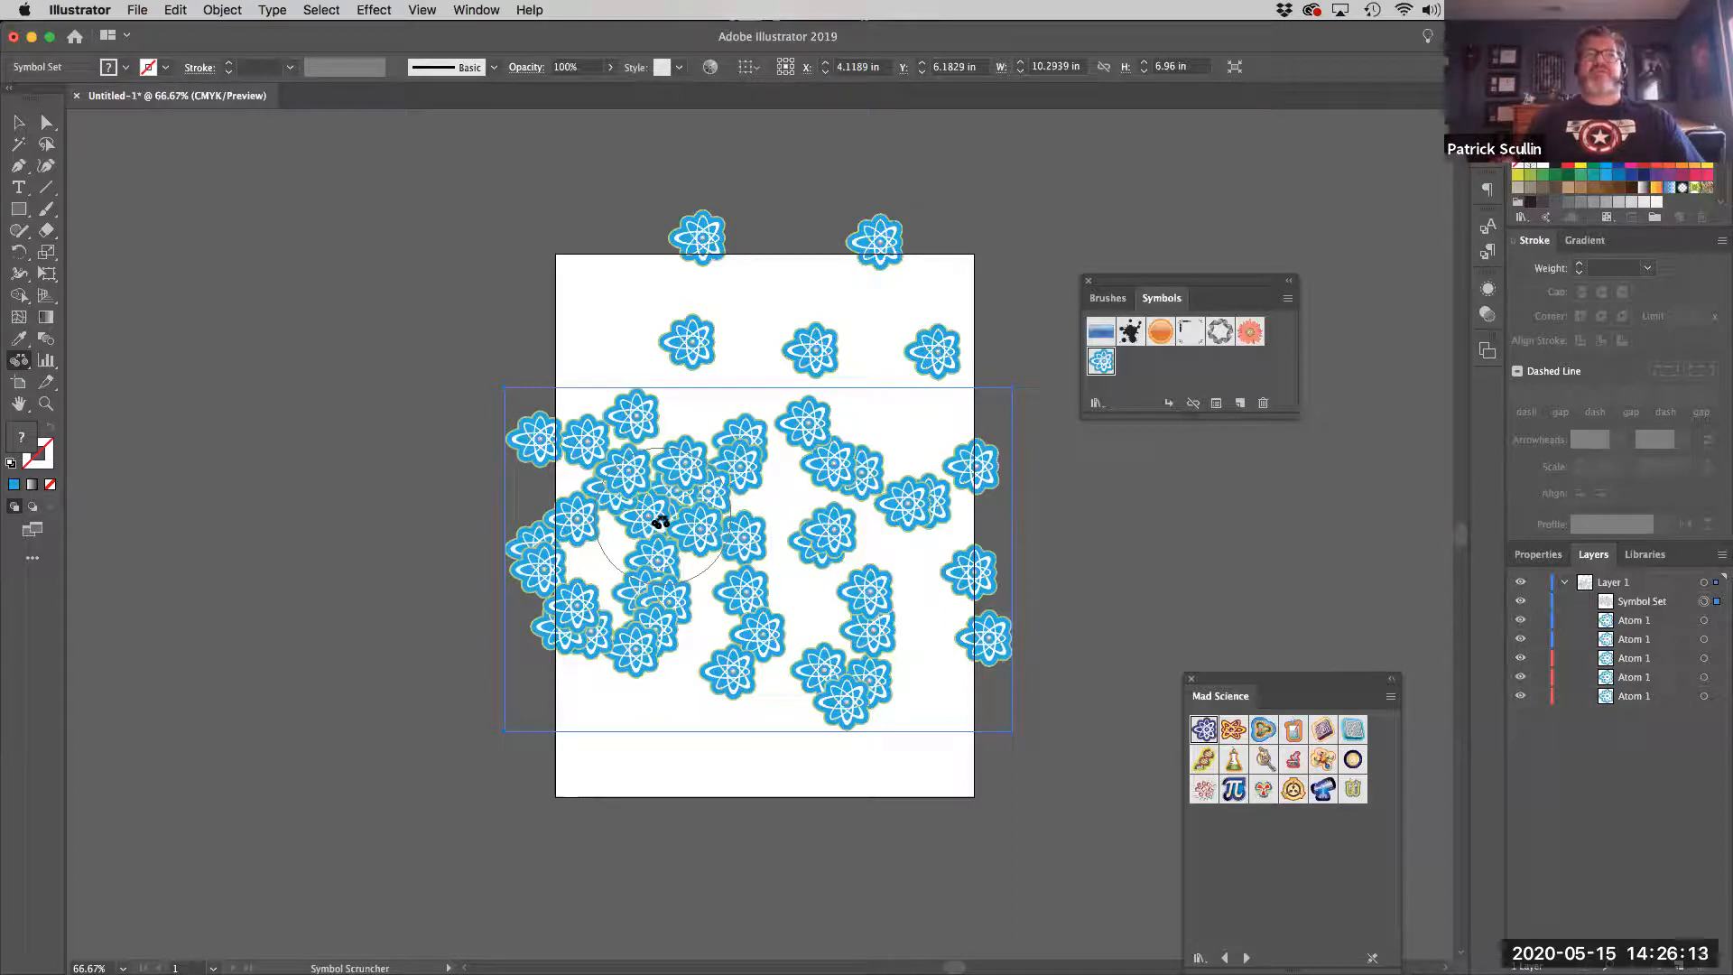
{"action": "mouse_move", "coordinate": [661, 522]}
{"action": "left_mouse_down"}
{"action": "mouse_move", "coordinate": [626, 491]}
{"action": "mouse_move", "coordinate": [638, 510]}
{"action": "mouse_move", "coordinate": [565, 604]}
{"action": "mouse_move", "coordinate": [578, 596]}
{"action": "left_mouse_up"}
{"action": "mouse_move", "coordinate": [797, 497]}
{"action": "left_mouse_down"}
{"action": "mouse_move", "coordinate": [789, 533]}
{"action": "mouse_move", "coordinate": [658, 592]}
{"action": "mouse_move", "coordinate": [886, 619]}
{"action": "mouse_move", "coordinate": [625, 597]}
{"action": "left_mouse_up"}
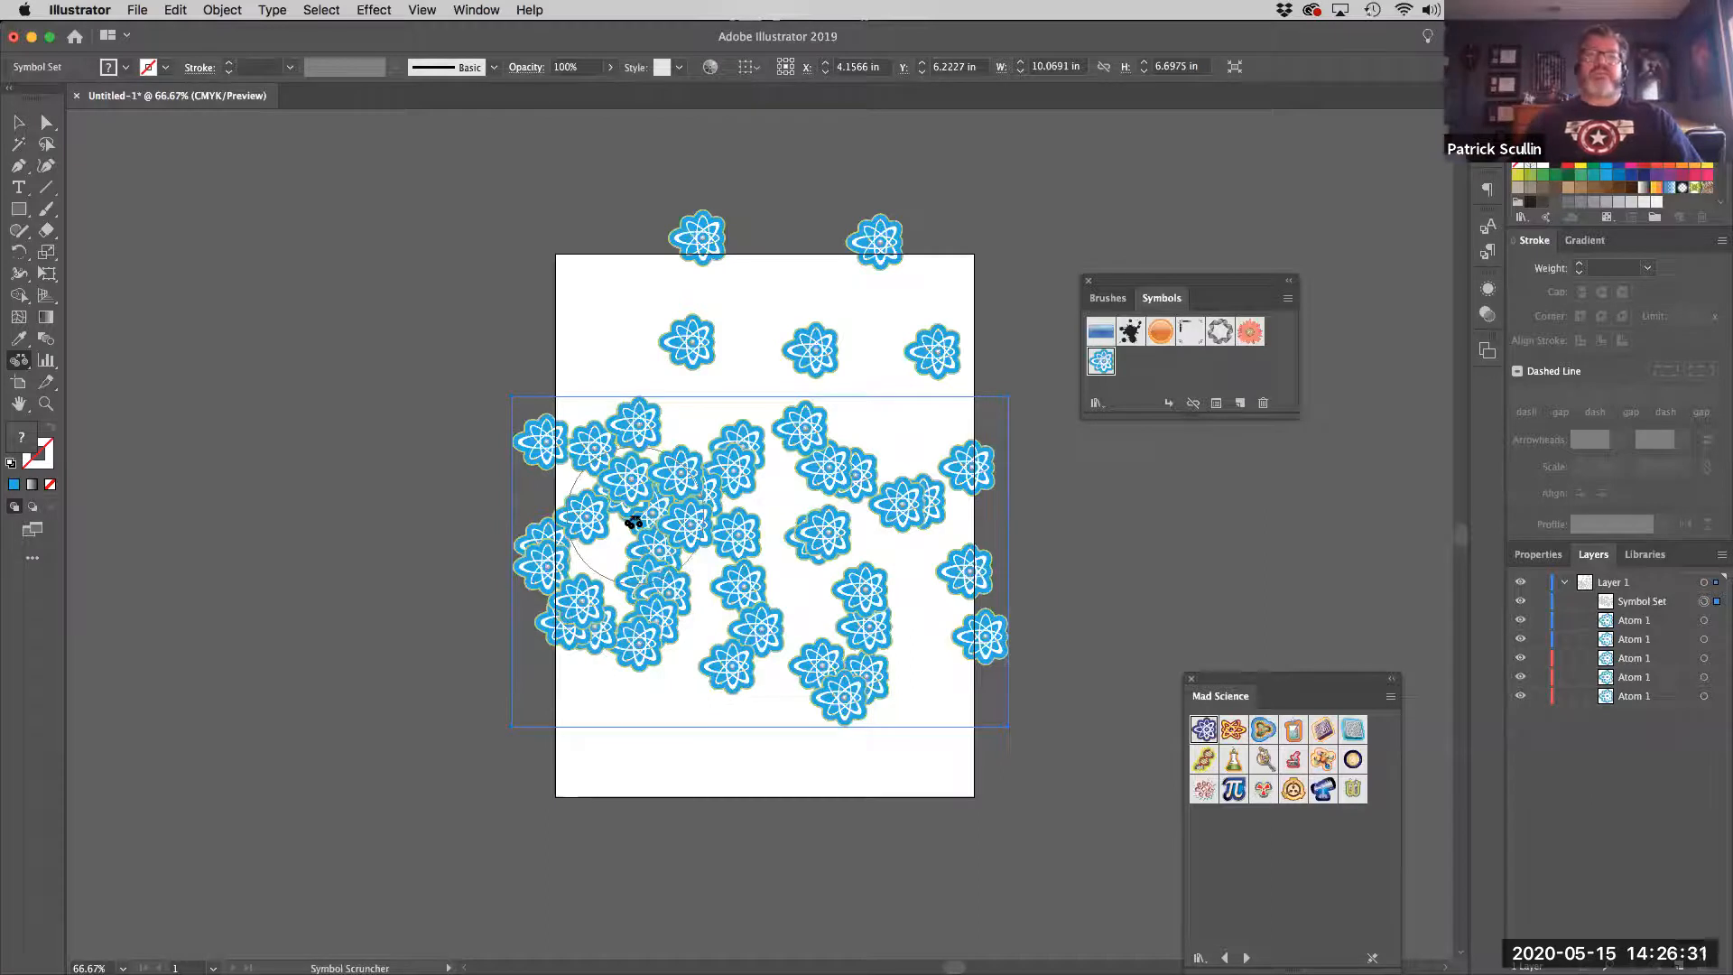
Rotate atoms in the right-hand part of the symbol set with the Symbol Spinner
{"action": "left_click", "coordinate": [22, 361]}
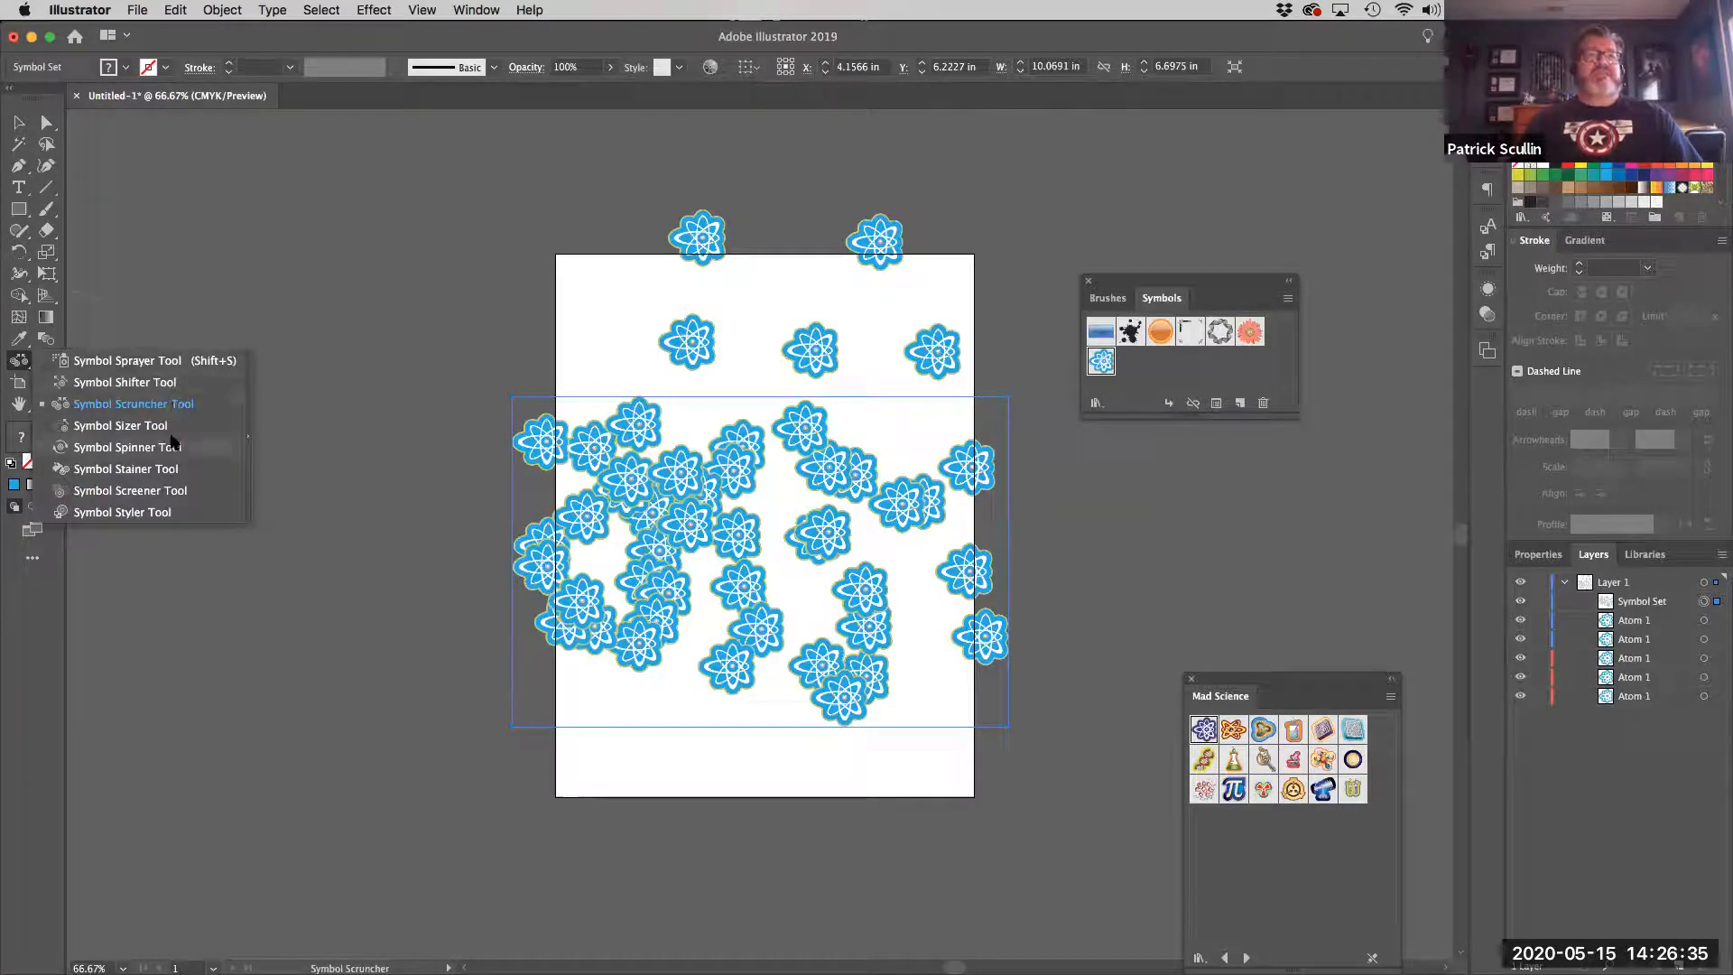
{"action": "left_click", "coordinate": [135, 446]}
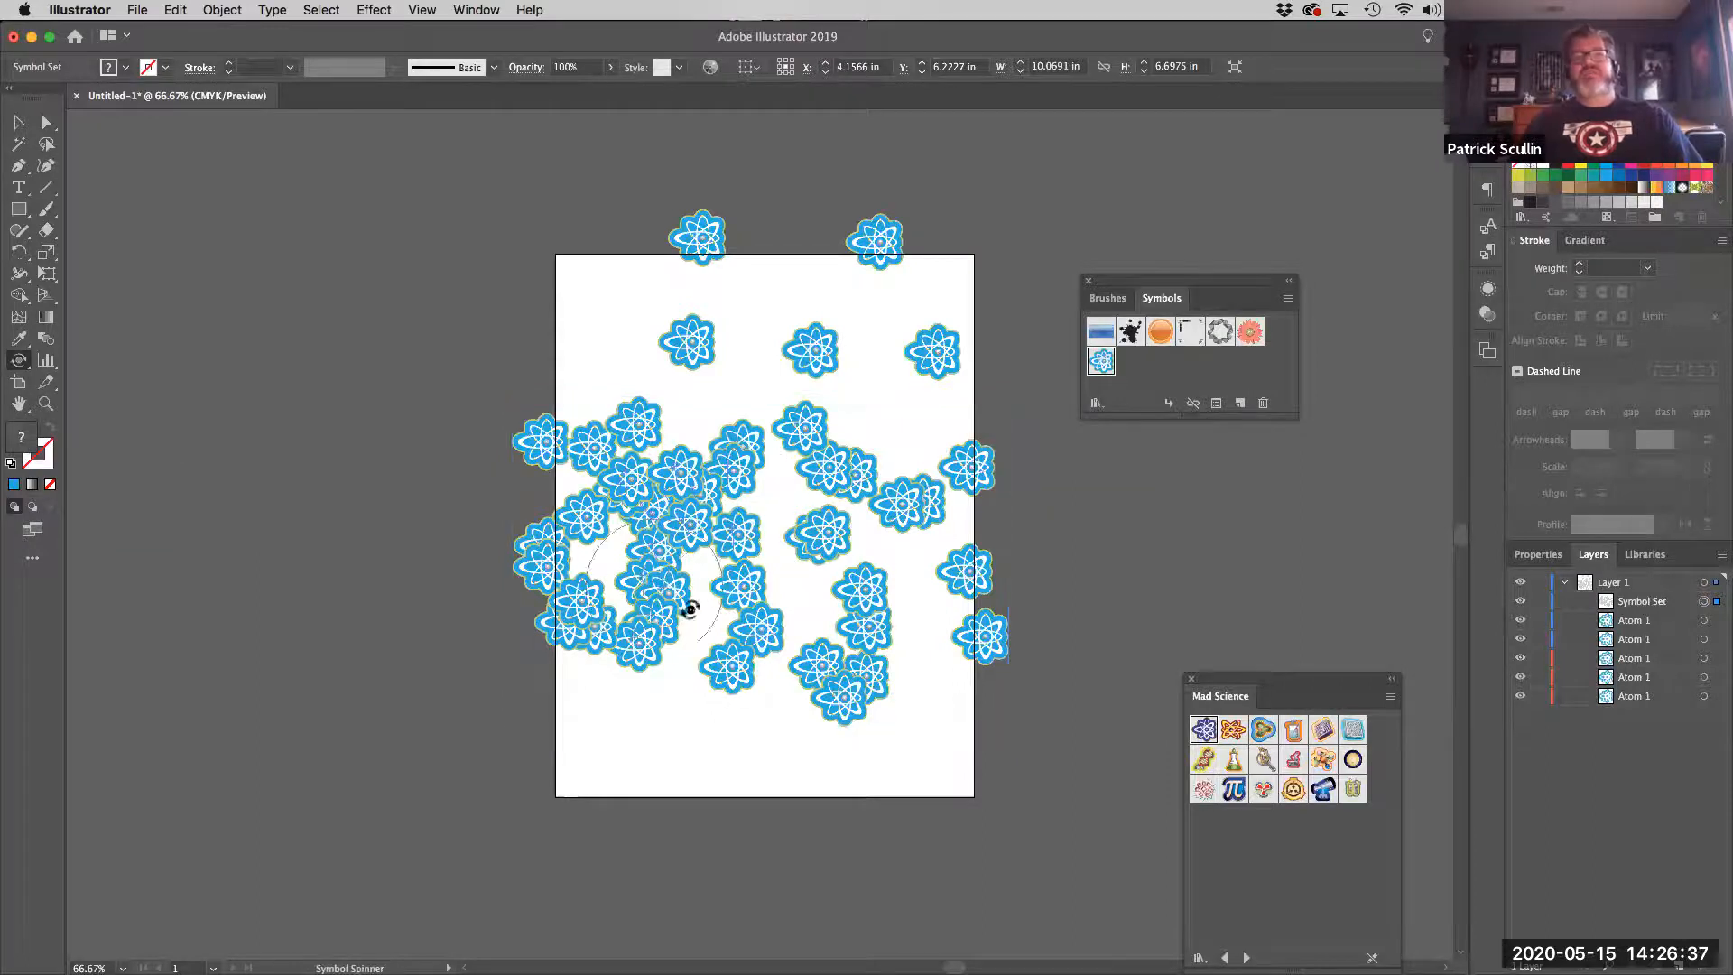
{"action": "left_click_drag", "start_coordinate": [883, 539], "coordinate": [794, 631]}
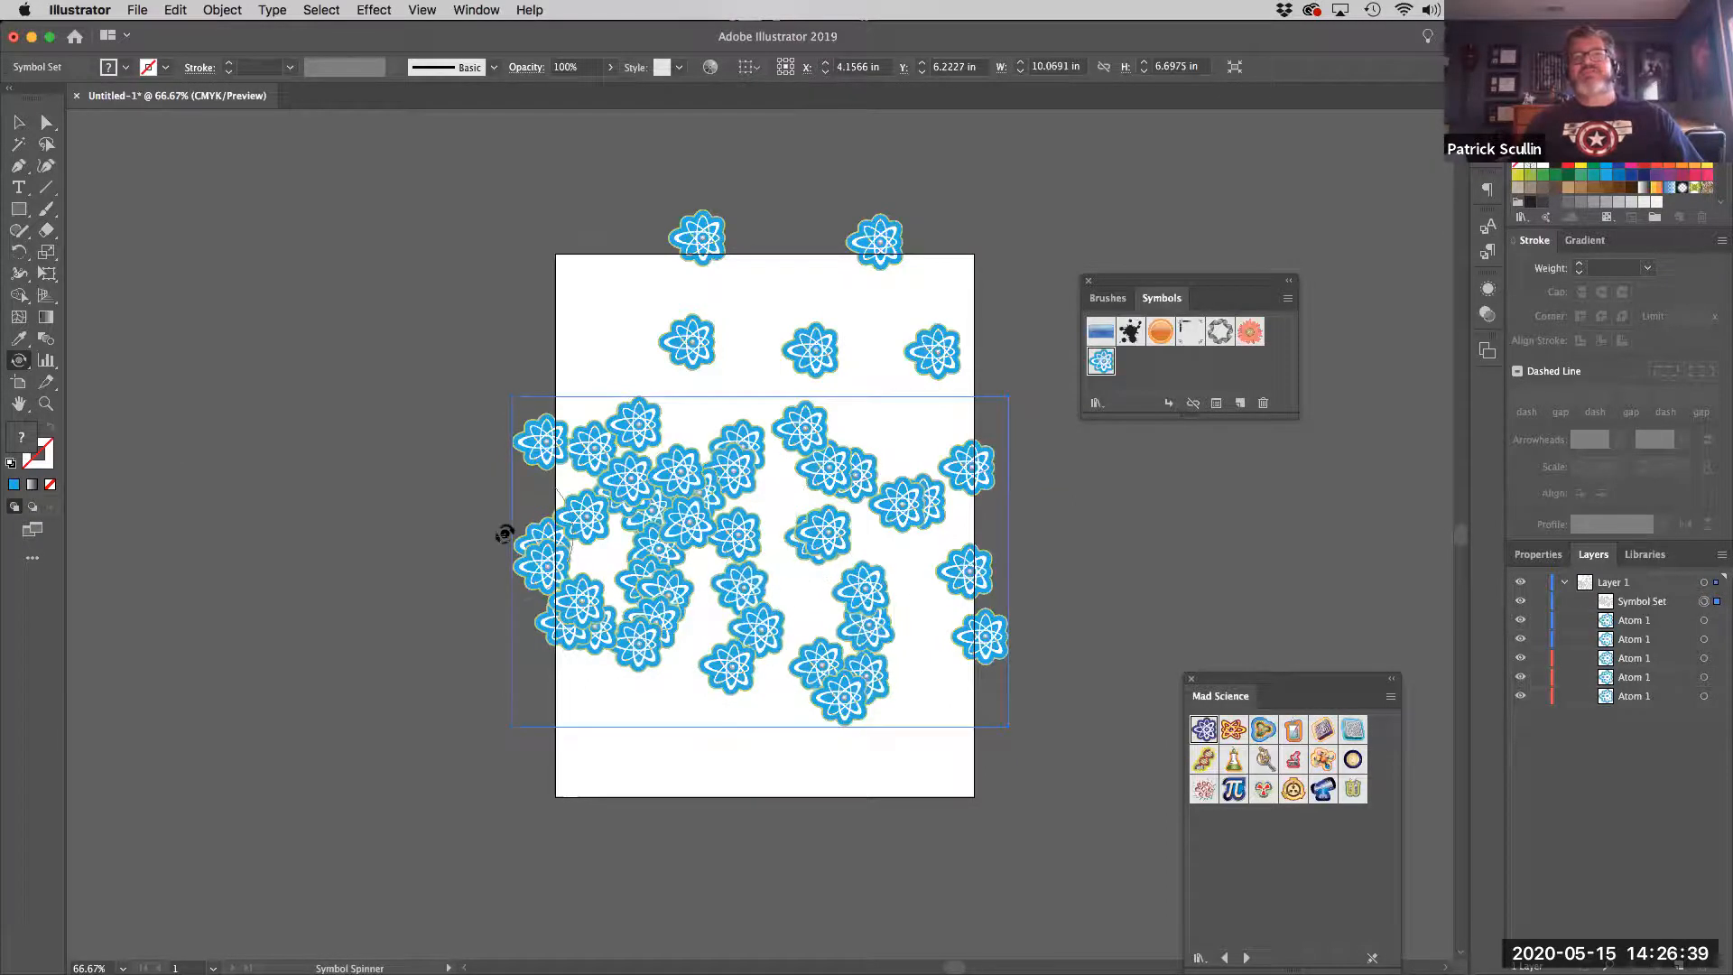
Stain several atoms in the upper left, center and right of the symbol set with the Symbol Stainer
{"action": "left_click", "coordinate": [25, 365]}
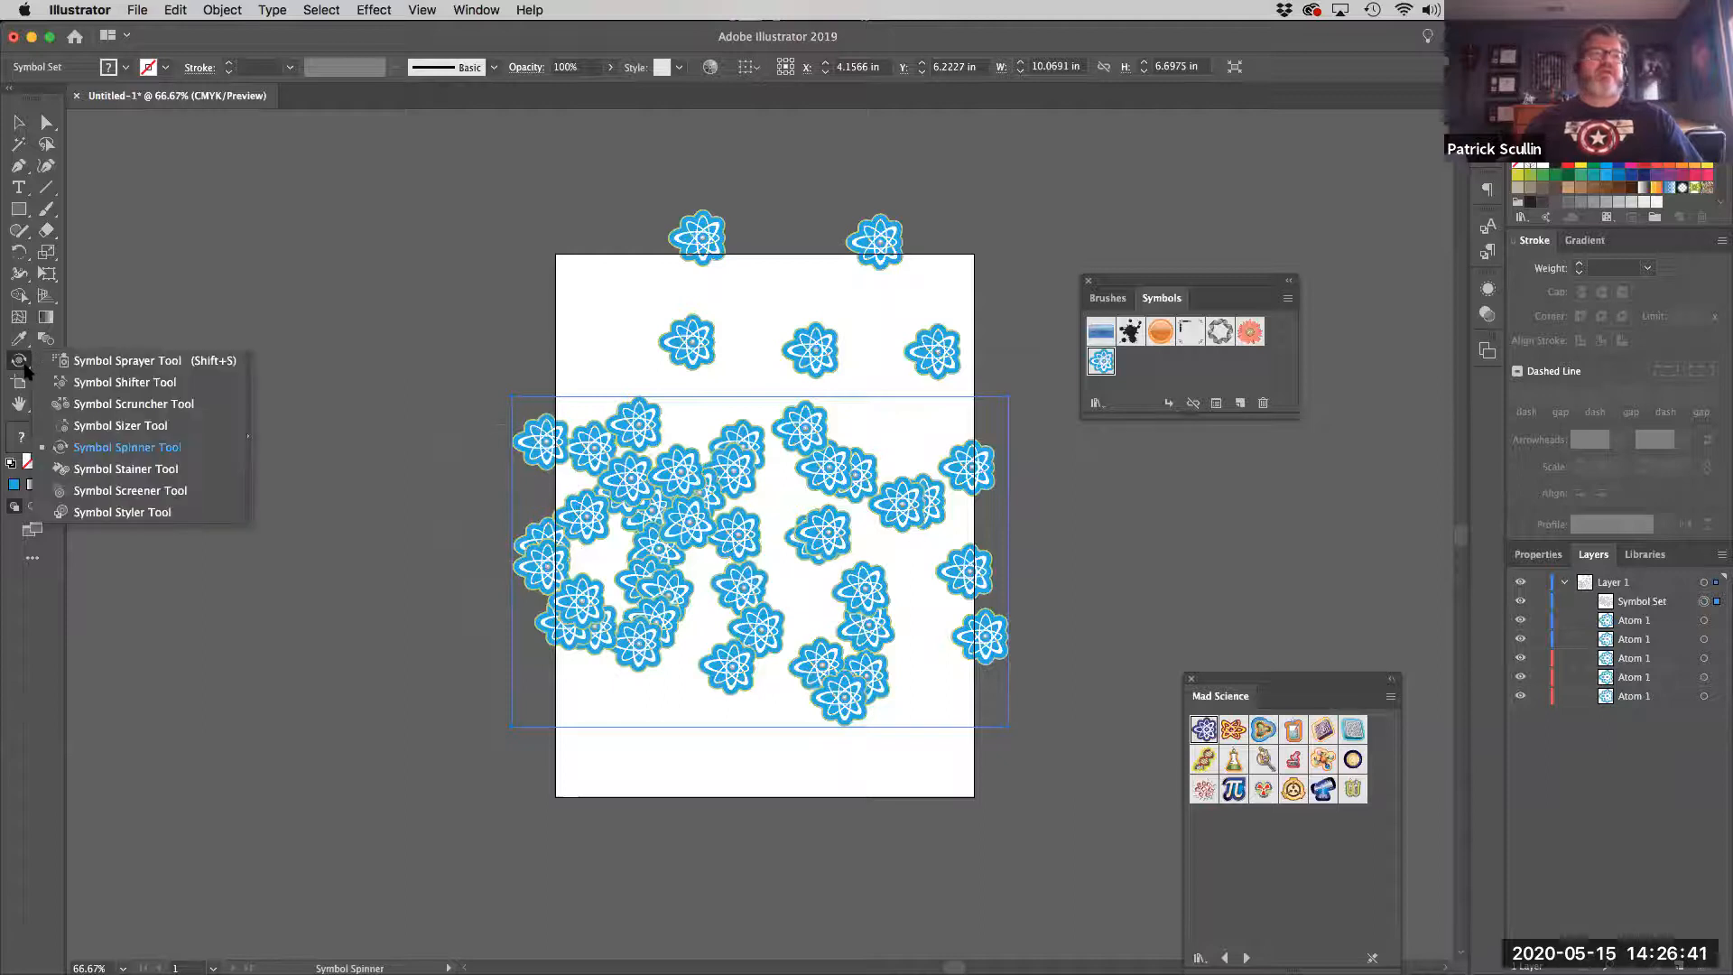
{"action": "left_click", "coordinate": [195, 468]}
{"action": "left_click_drag", "start_coordinate": [665, 437], "coordinate": [600, 465]}
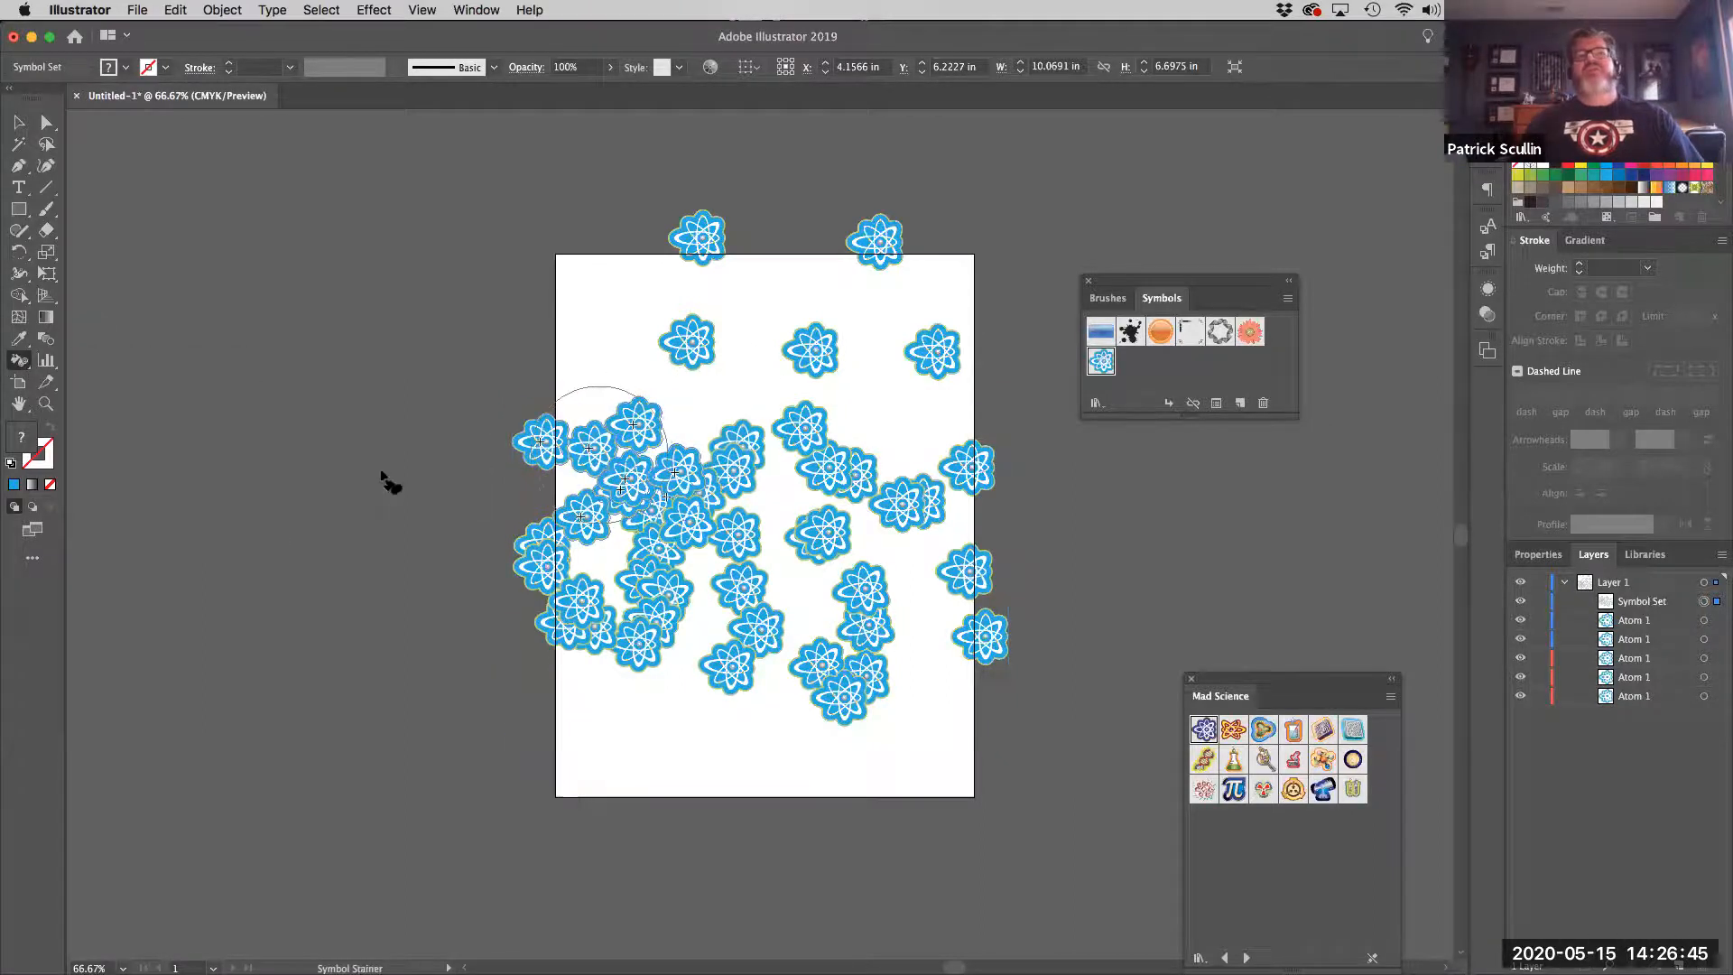
{"action": "left_click_drag", "start_coordinate": [742, 479], "coordinate": [746, 542]}
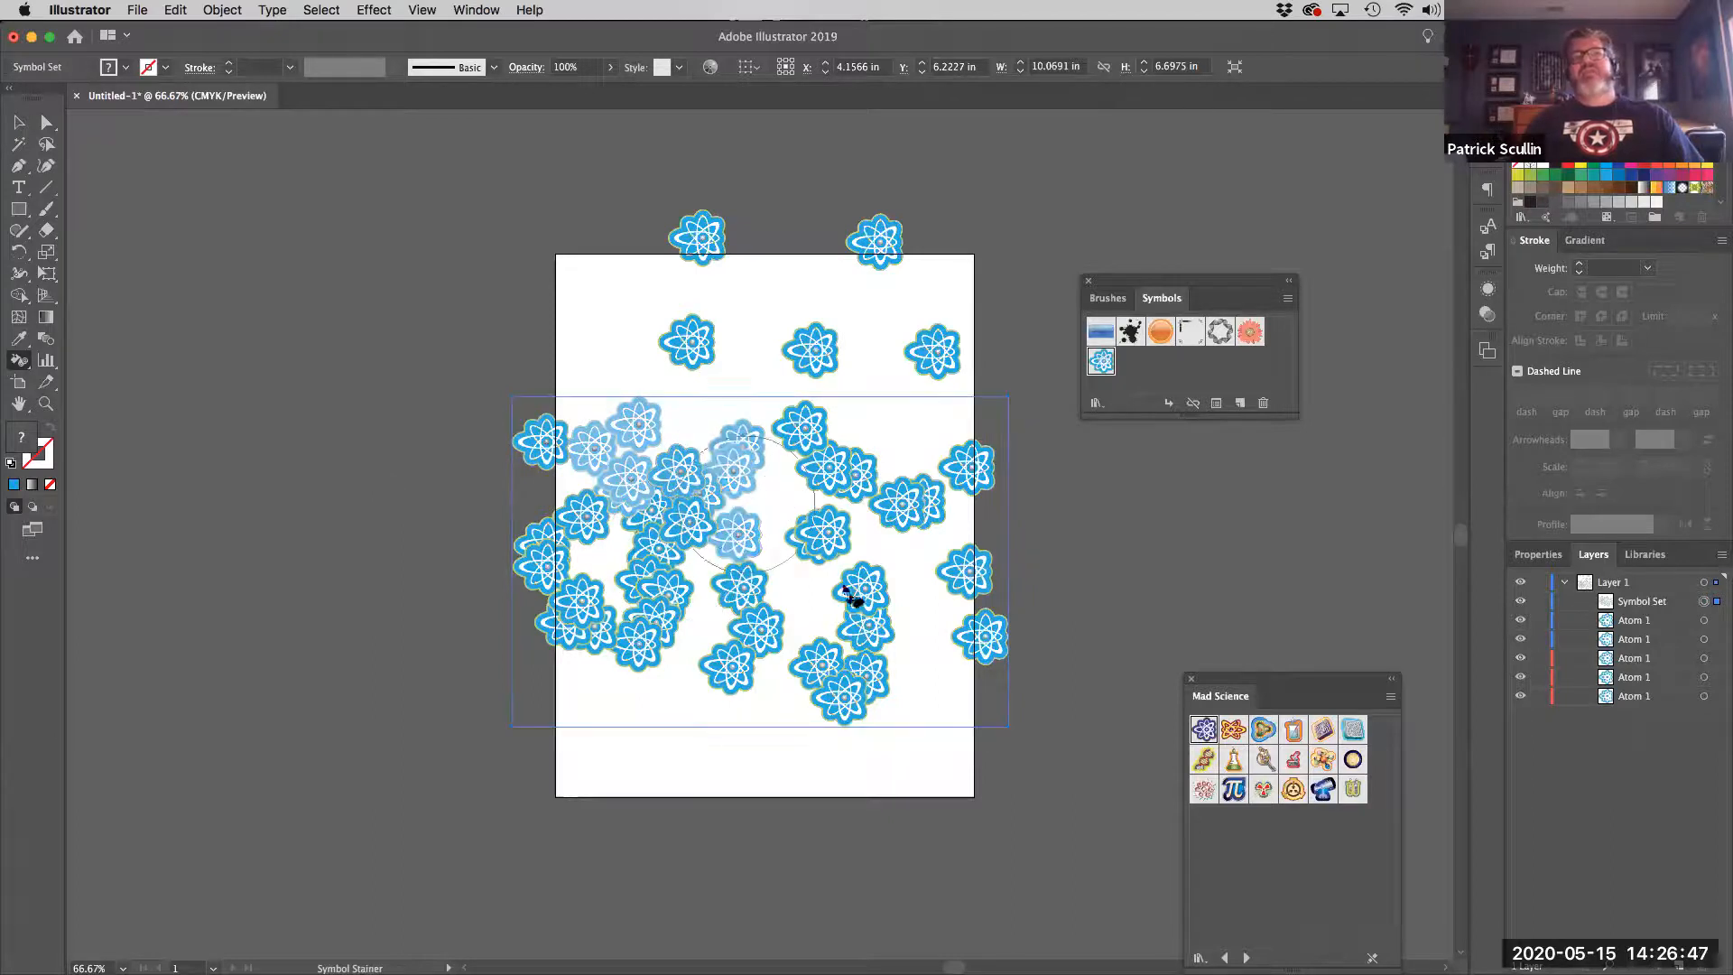
{"action": "left_click", "coordinate": [887, 495]}
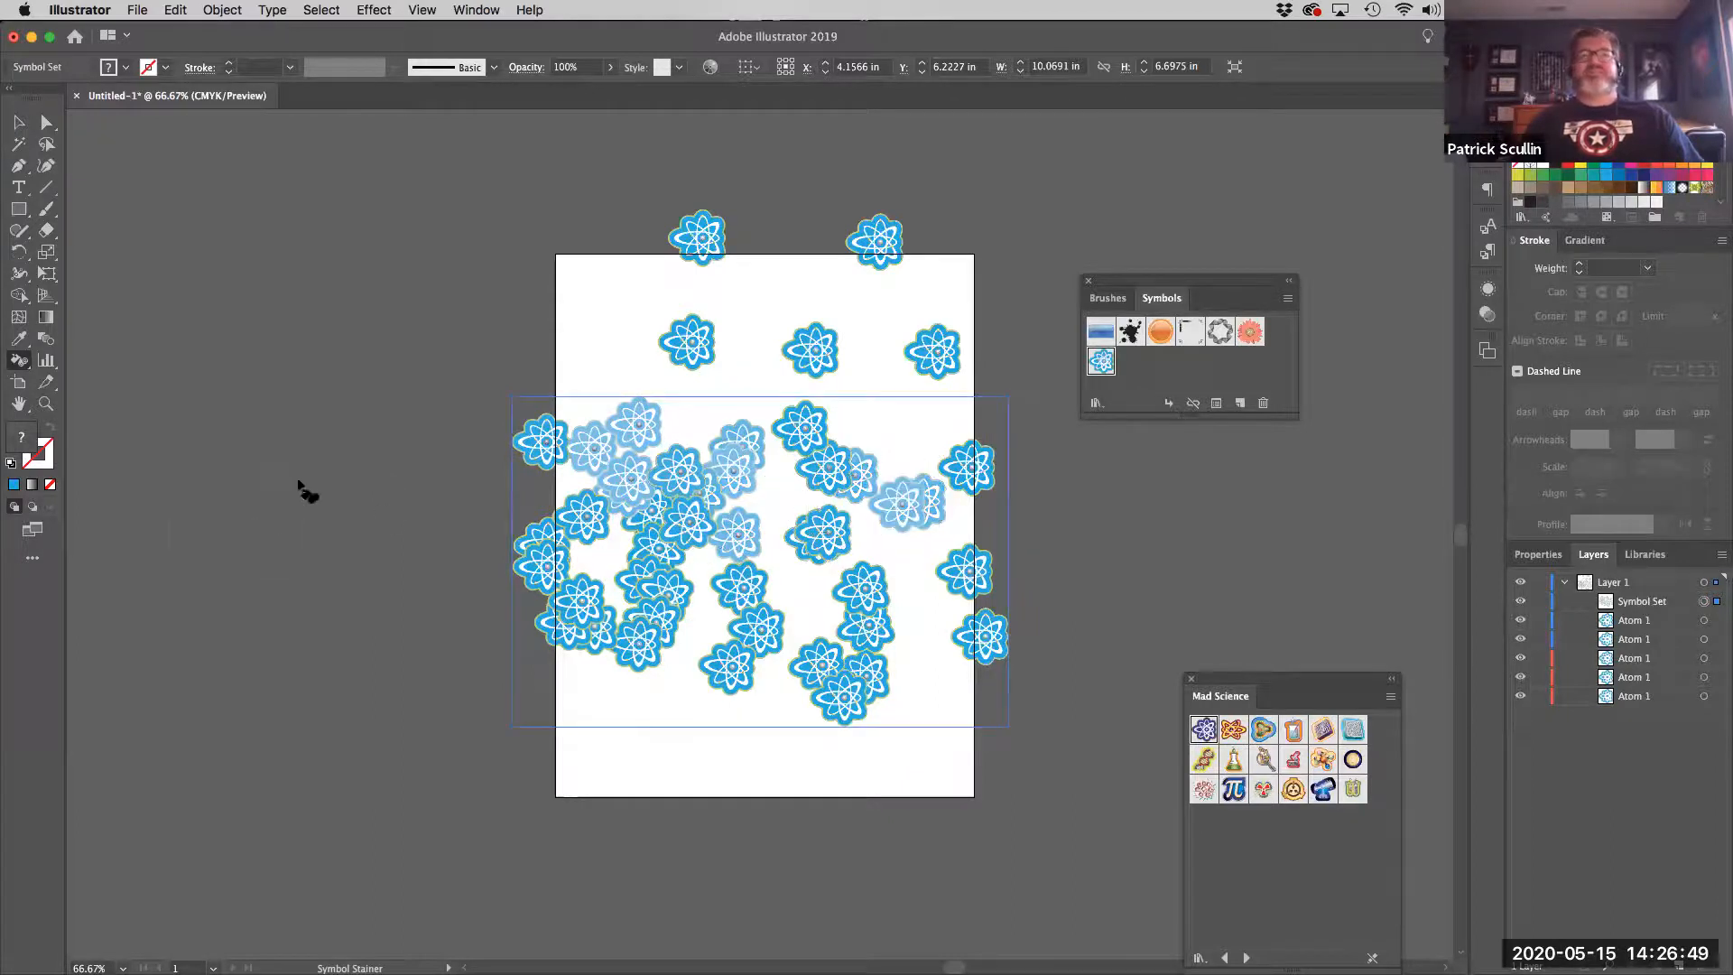
Move the whole symbol set slightly down, to about X 4.16 in, Y 6.79 in
{"action": "left_click", "coordinate": [18, 123]}
{"action": "left_click_drag", "start_coordinate": [720, 532], "coordinate": [538, 531]}
{"action": "left_click_drag", "start_coordinate": [495, 472], "coordinate": [677, 502]}
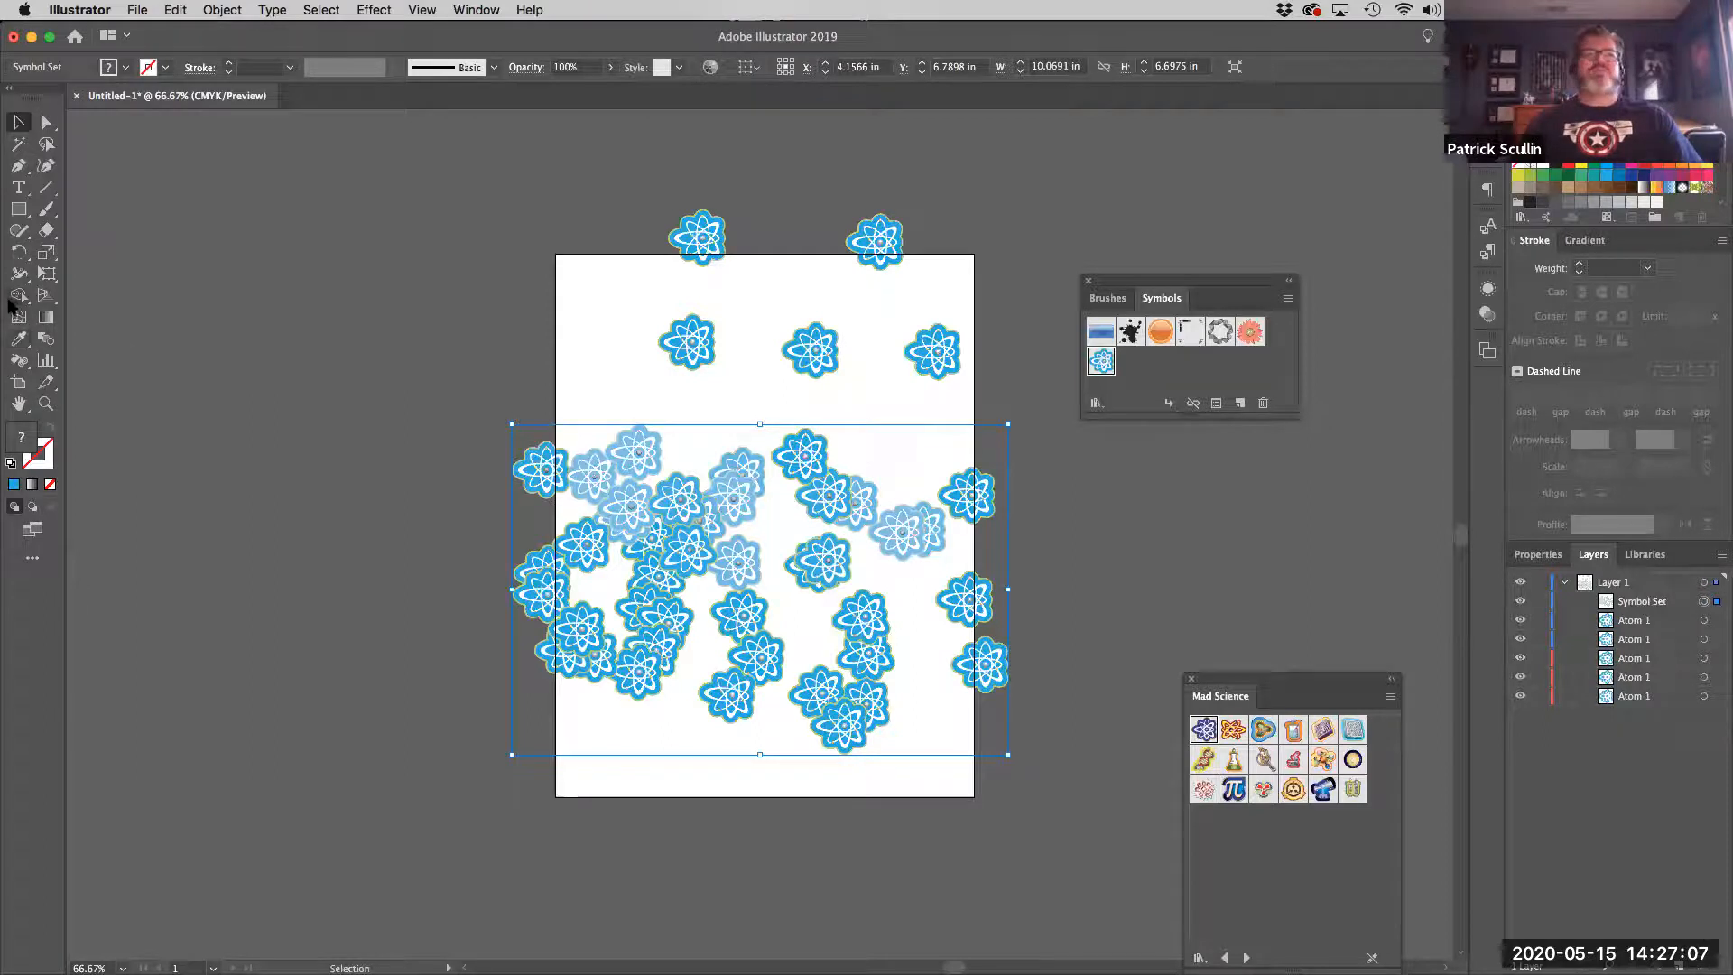
{"action": "left_click", "coordinate": [19, 360]}
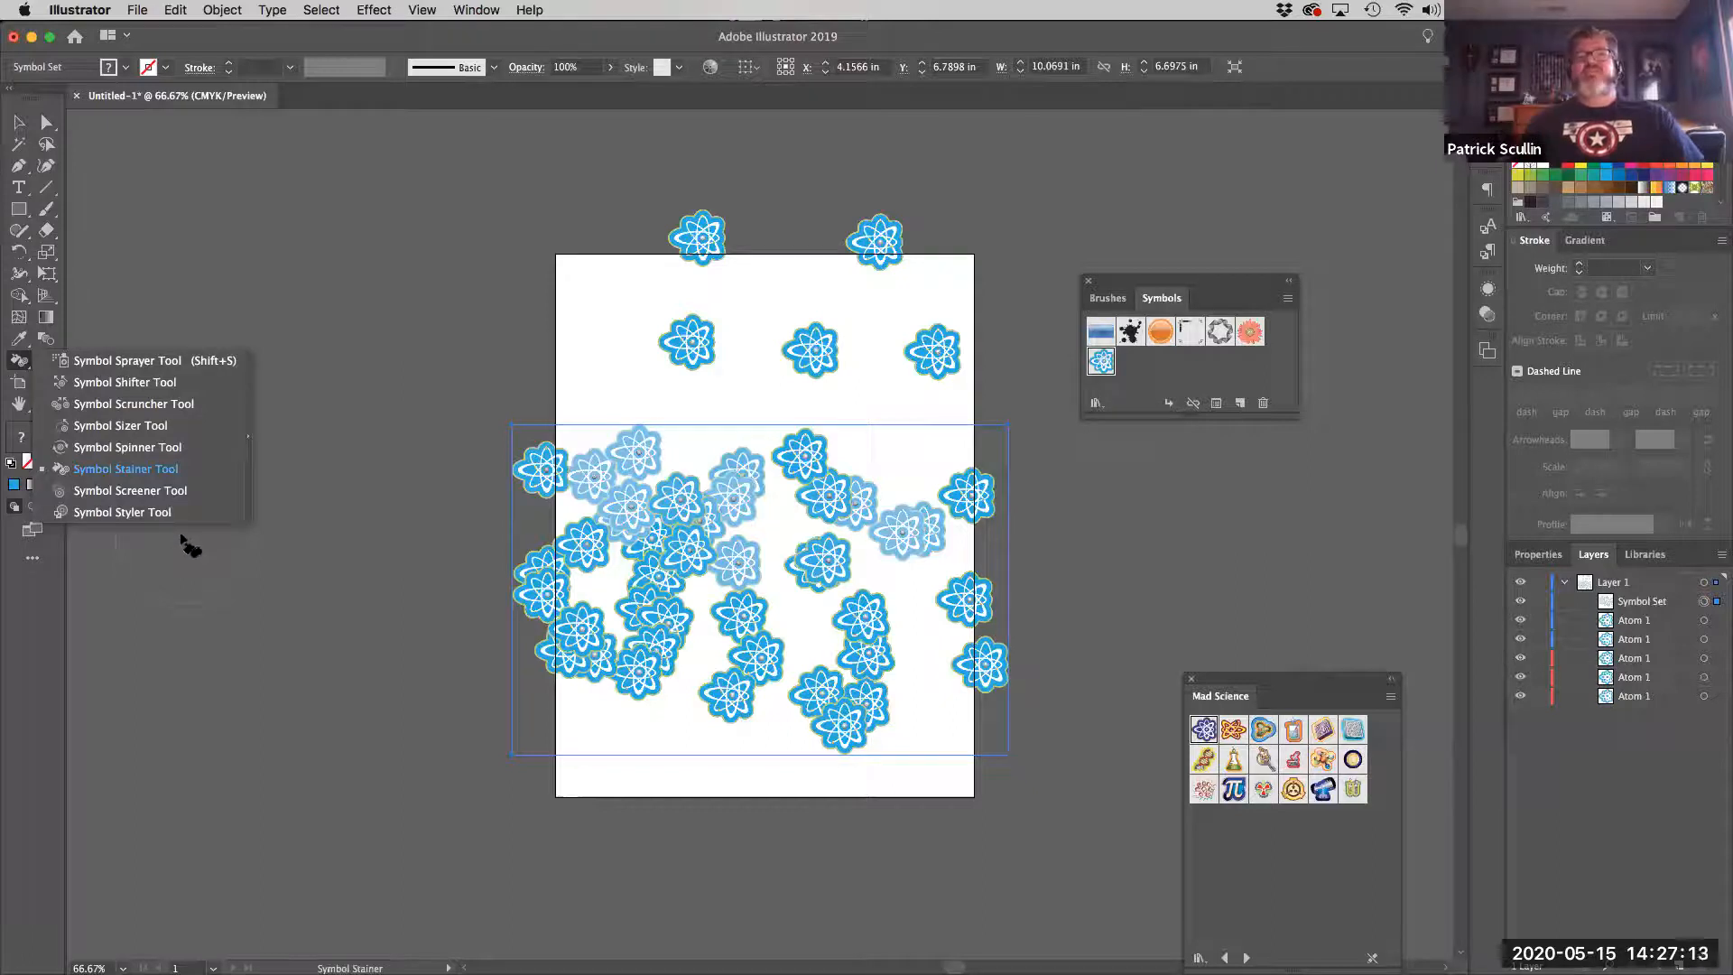
{"action": "left_click", "coordinate": [16, 127]}
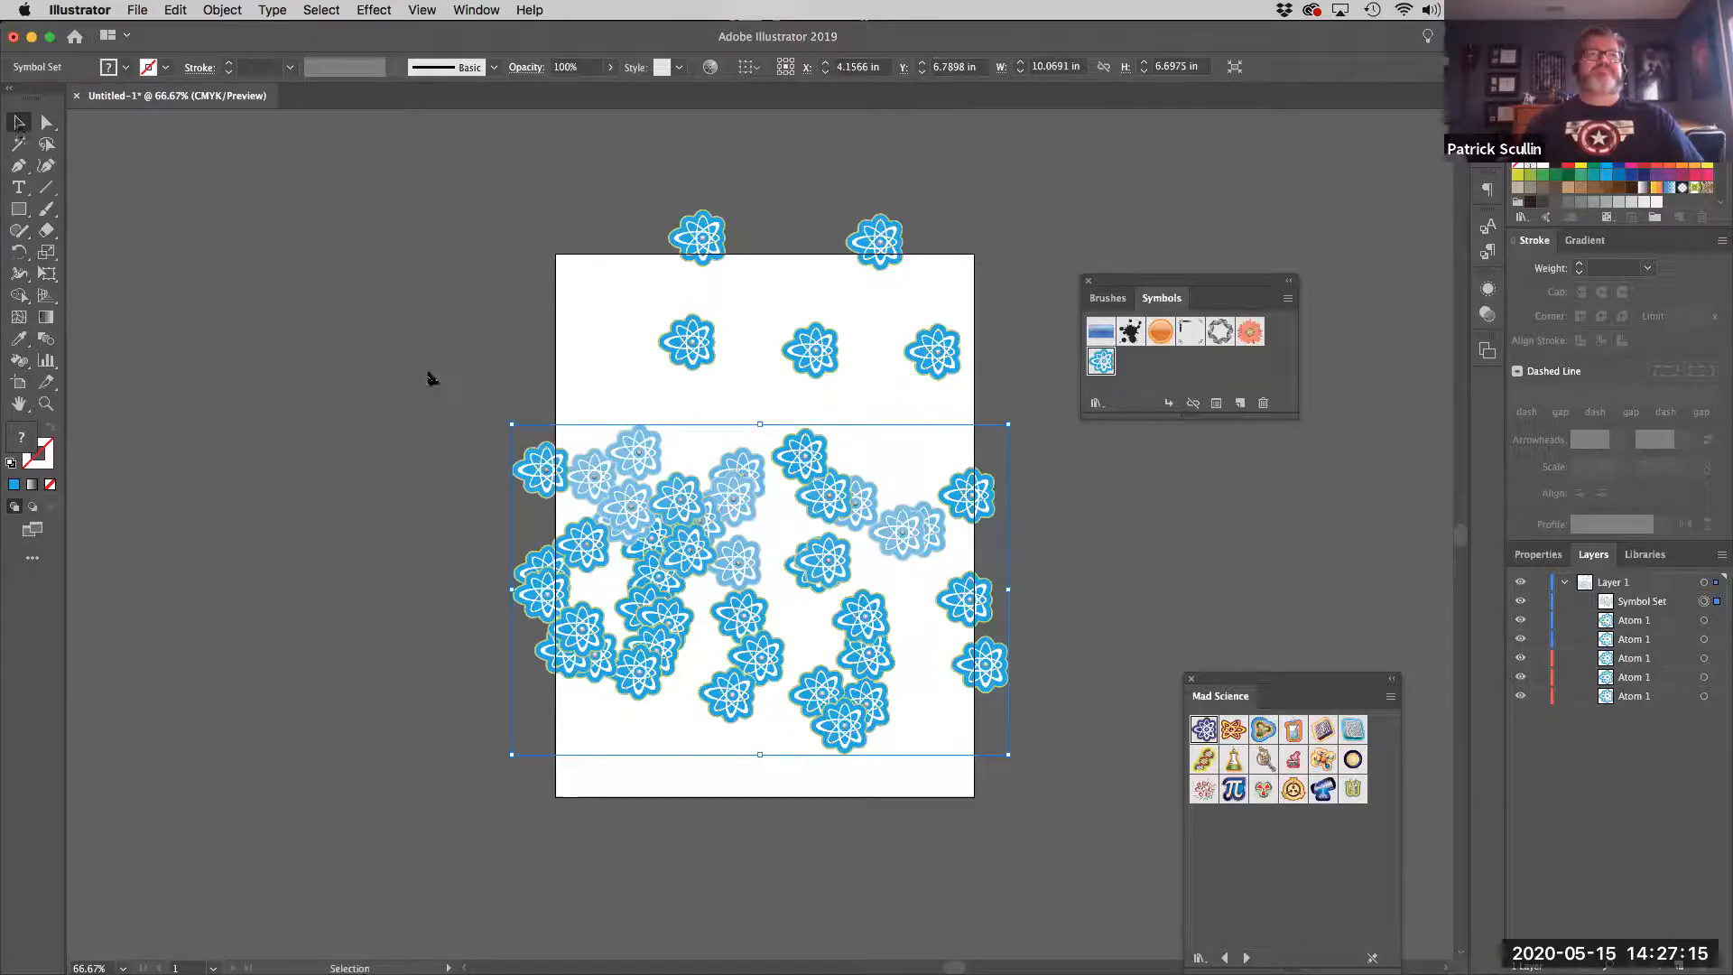
{"action": "left_click", "coordinate": [413, 370]}
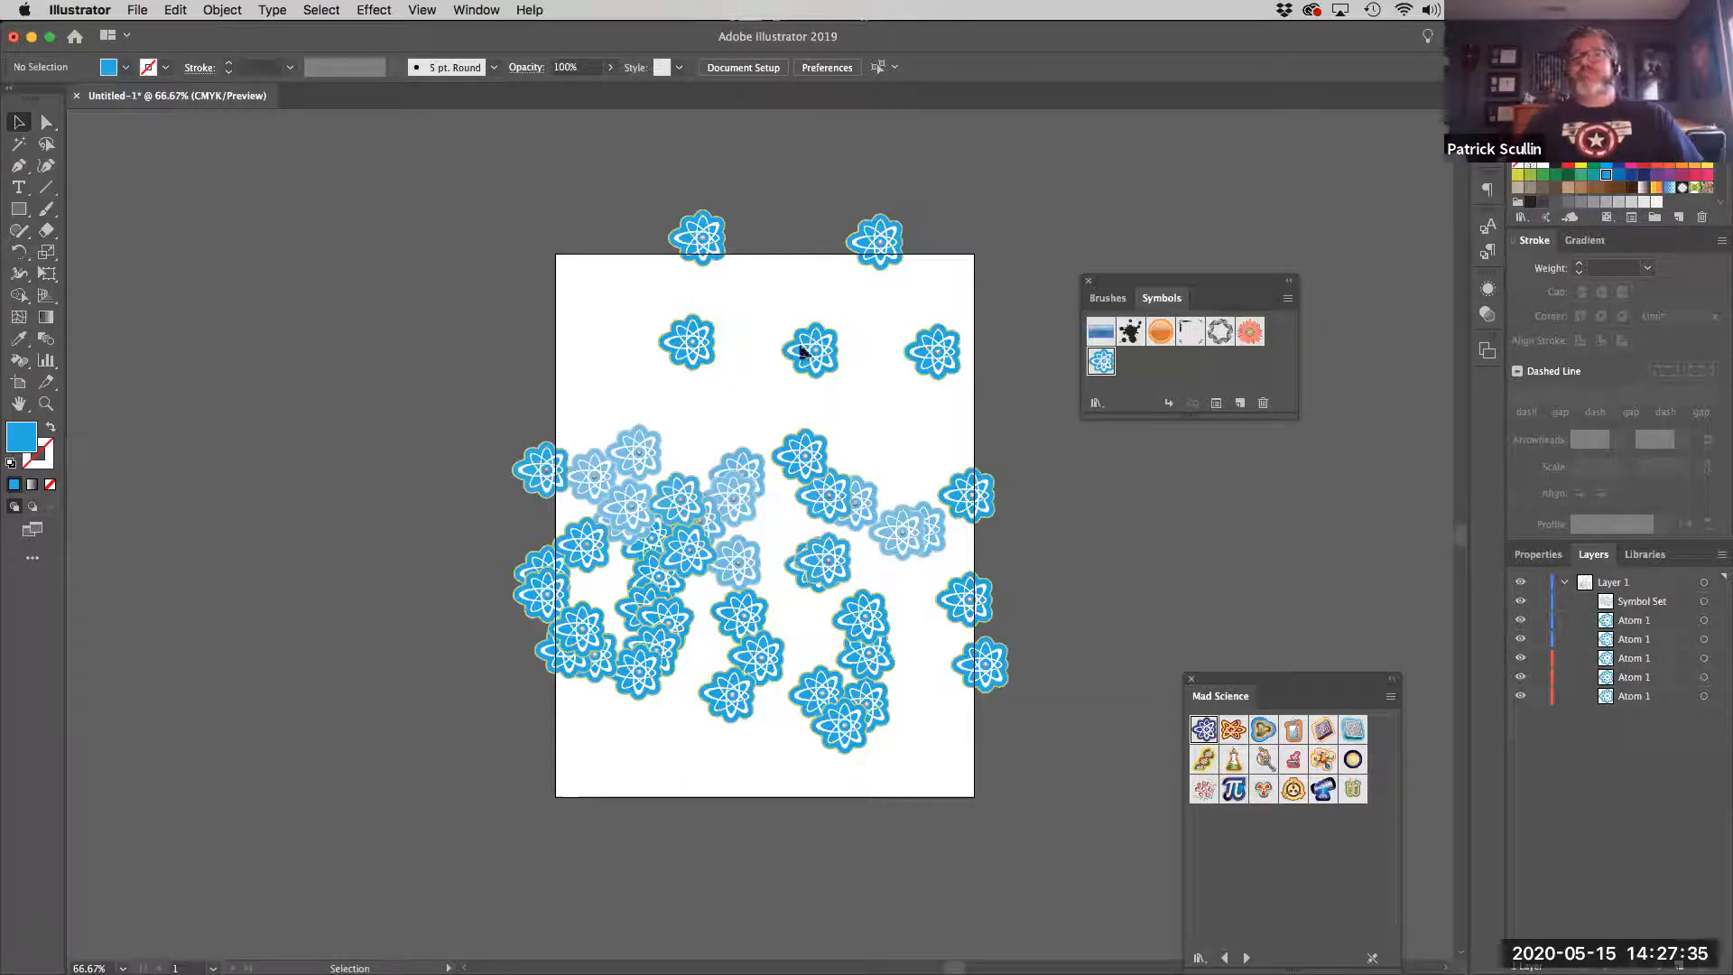
Move the middle single atom to the artboard's left edge, and shift all artwork off the artboard's left side to about X -7.15 in, Y 3.87 in
{"action": "left_click_drag", "start_coordinate": [815, 354], "coordinate": [575, 390]}
{"action": "left_click", "coordinate": [424, 280]}
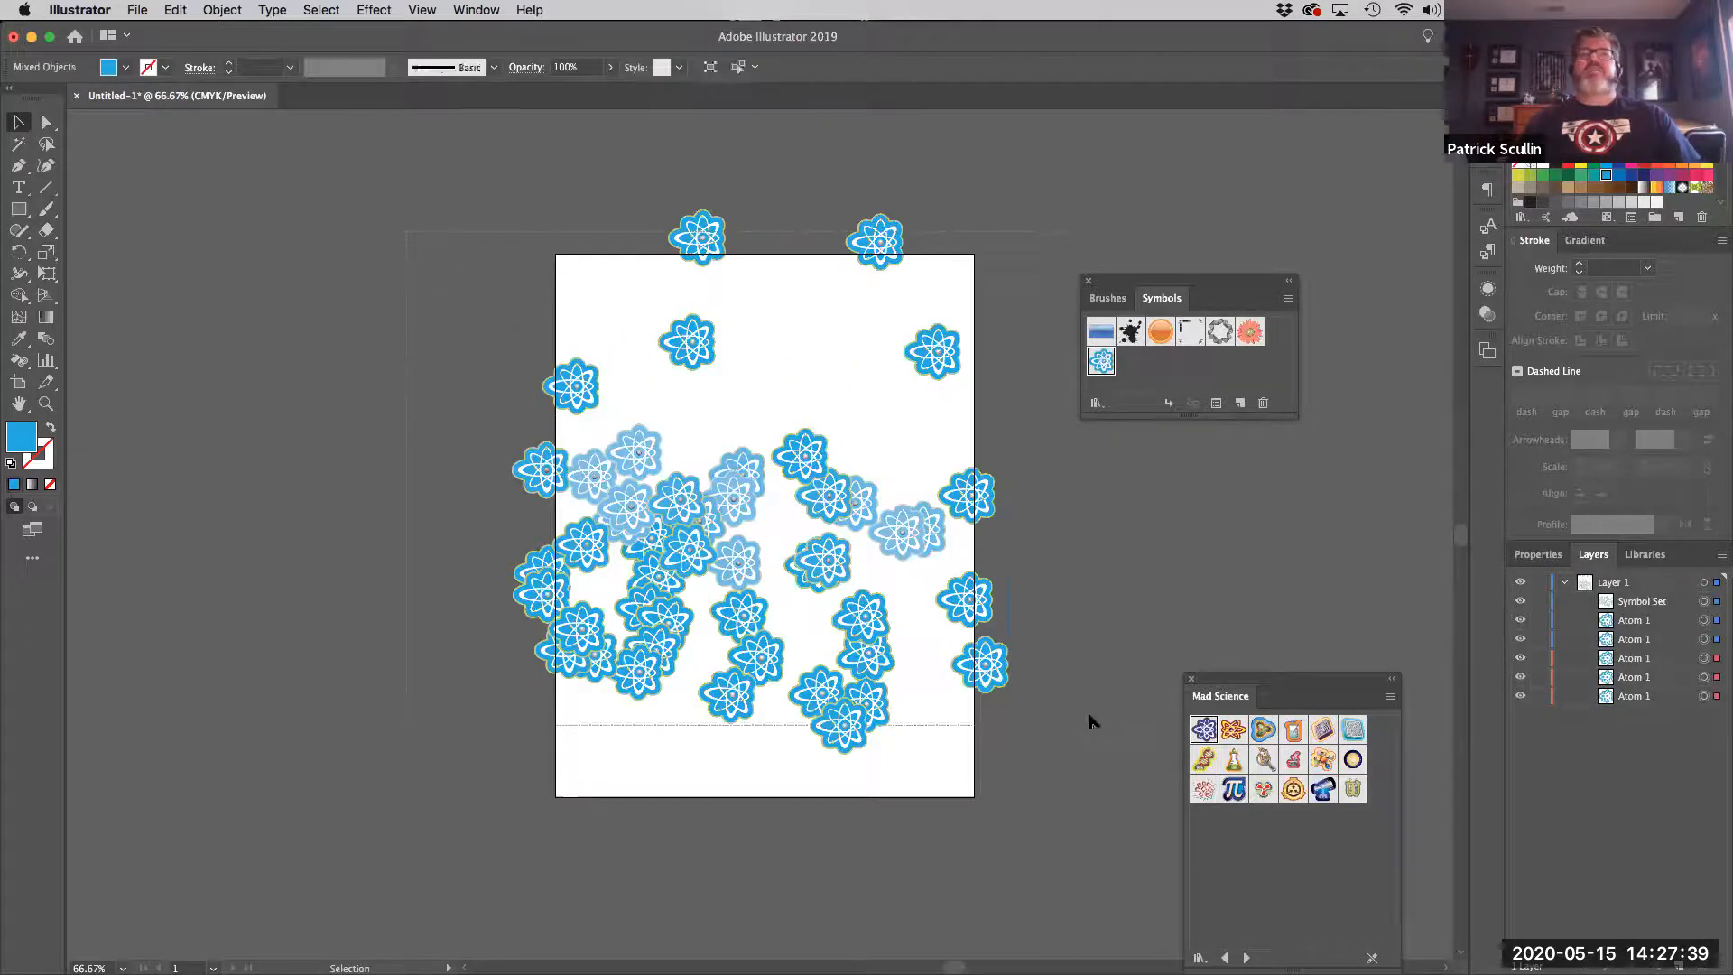
{"action": "key", "text": "super+a"}
{"action": "left_click_drag", "start_coordinate": [637, 554], "coordinate": [422, 567]}
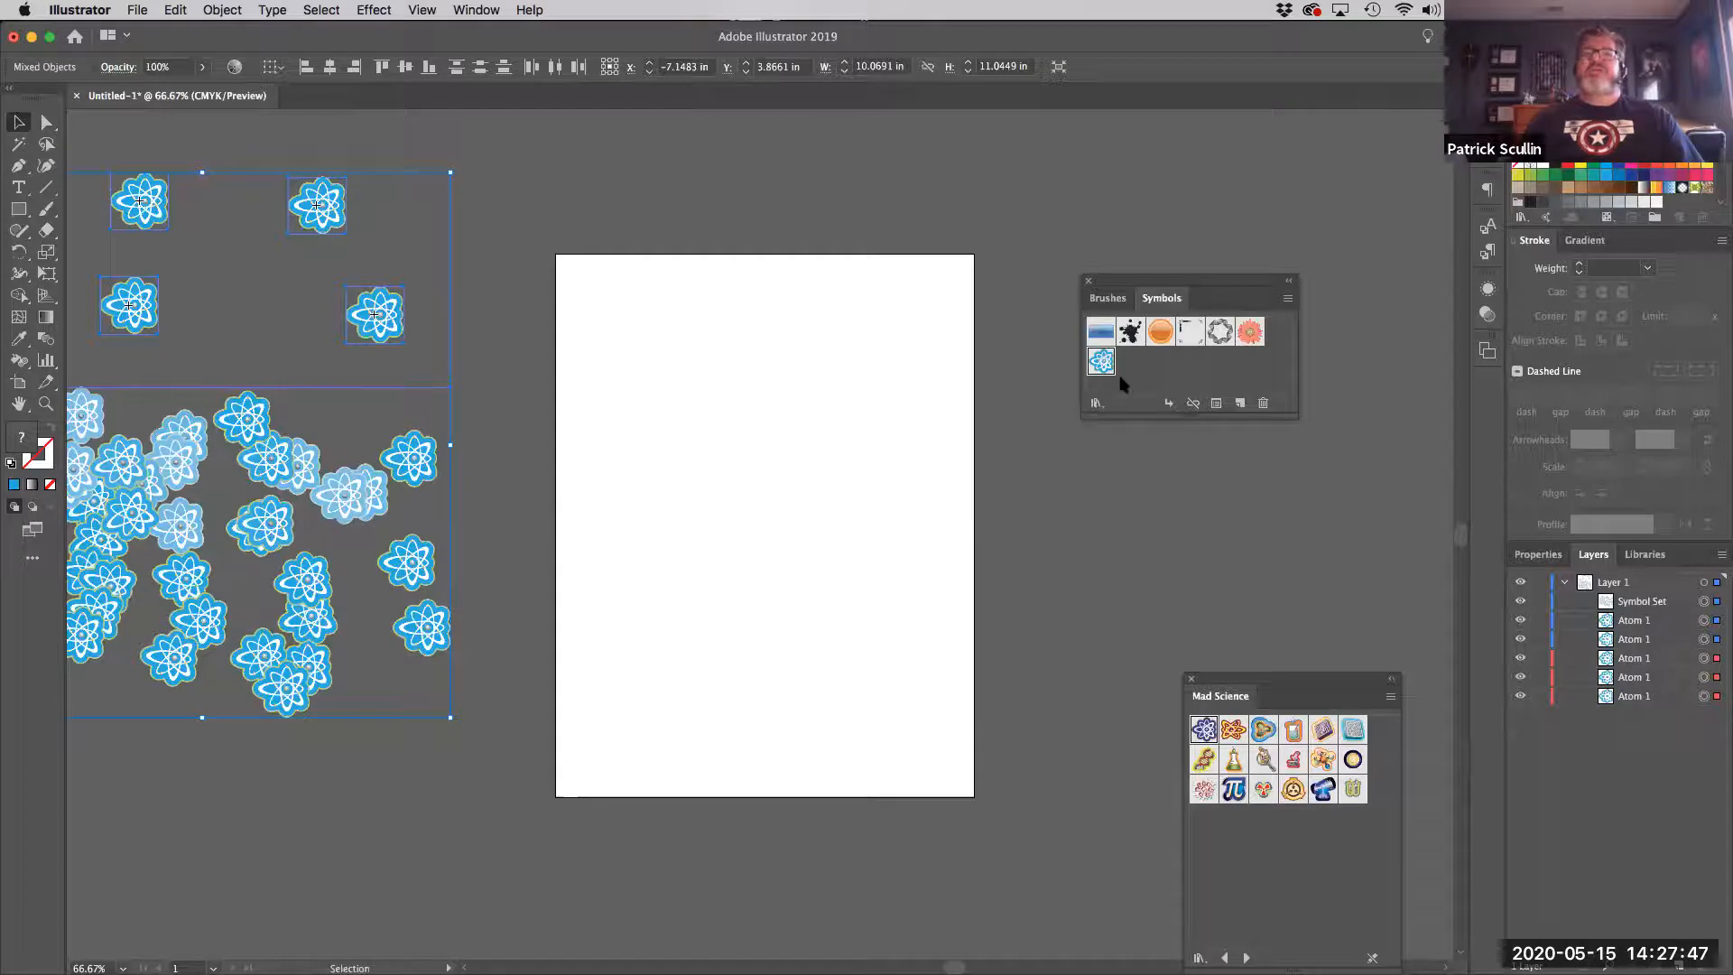
Place an Atom 1 instance near the artboard's top at about X 4.47 in, Y 1.66 in, and copy it straight down into the lower half
{"action": "left_click_drag", "start_coordinate": [1103, 363], "coordinate": [776, 341]}
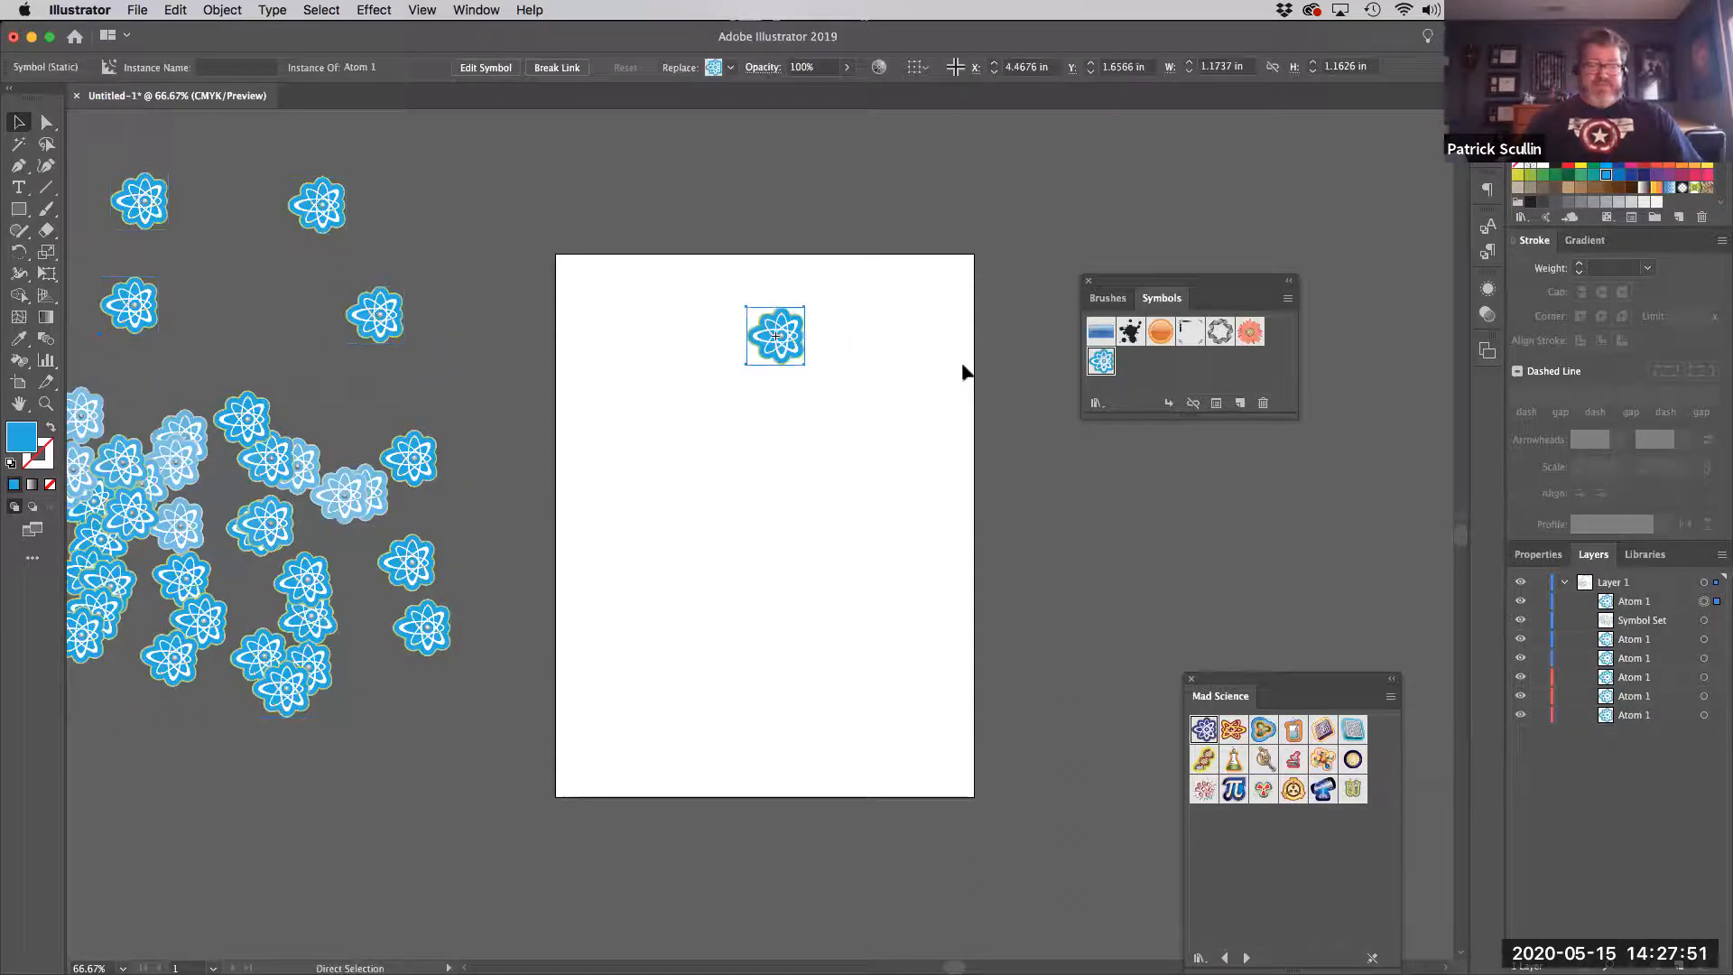
{"action": "key", "text": "super+equal"}
{"action": "left_click_drag", "start_coordinate": [882, 514], "coordinate": [758, 303]}
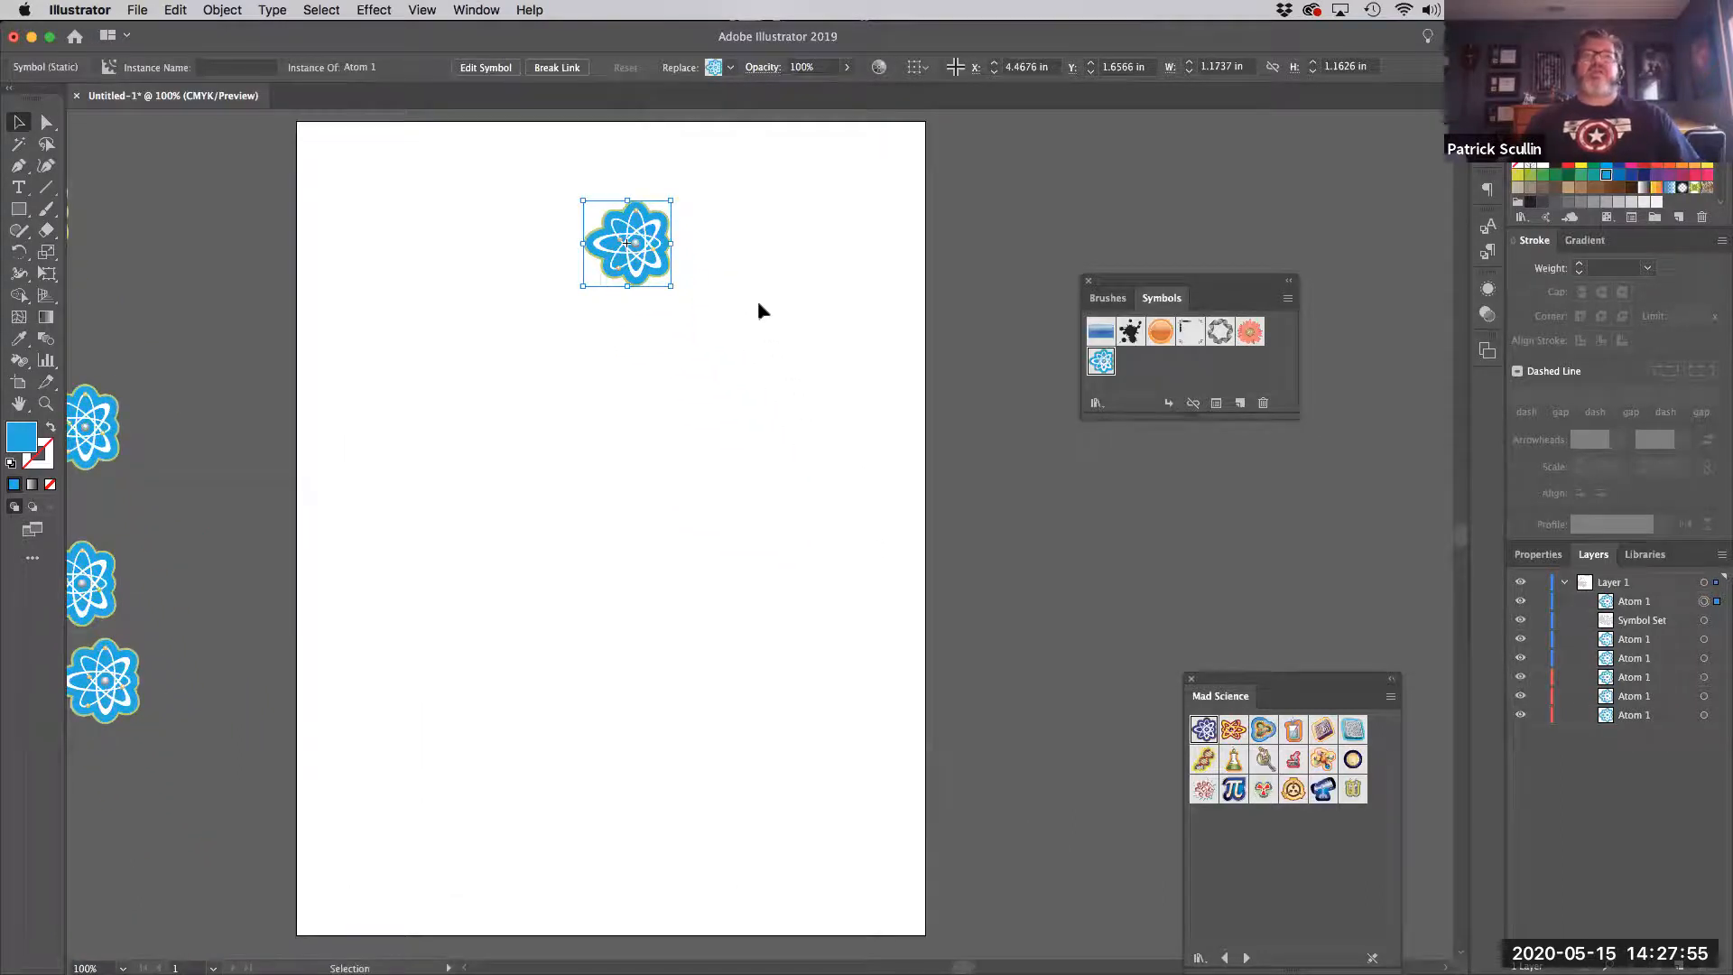
{"action": "left_click_drag", "start_coordinate": [646, 249], "coordinate": [645, 659]}
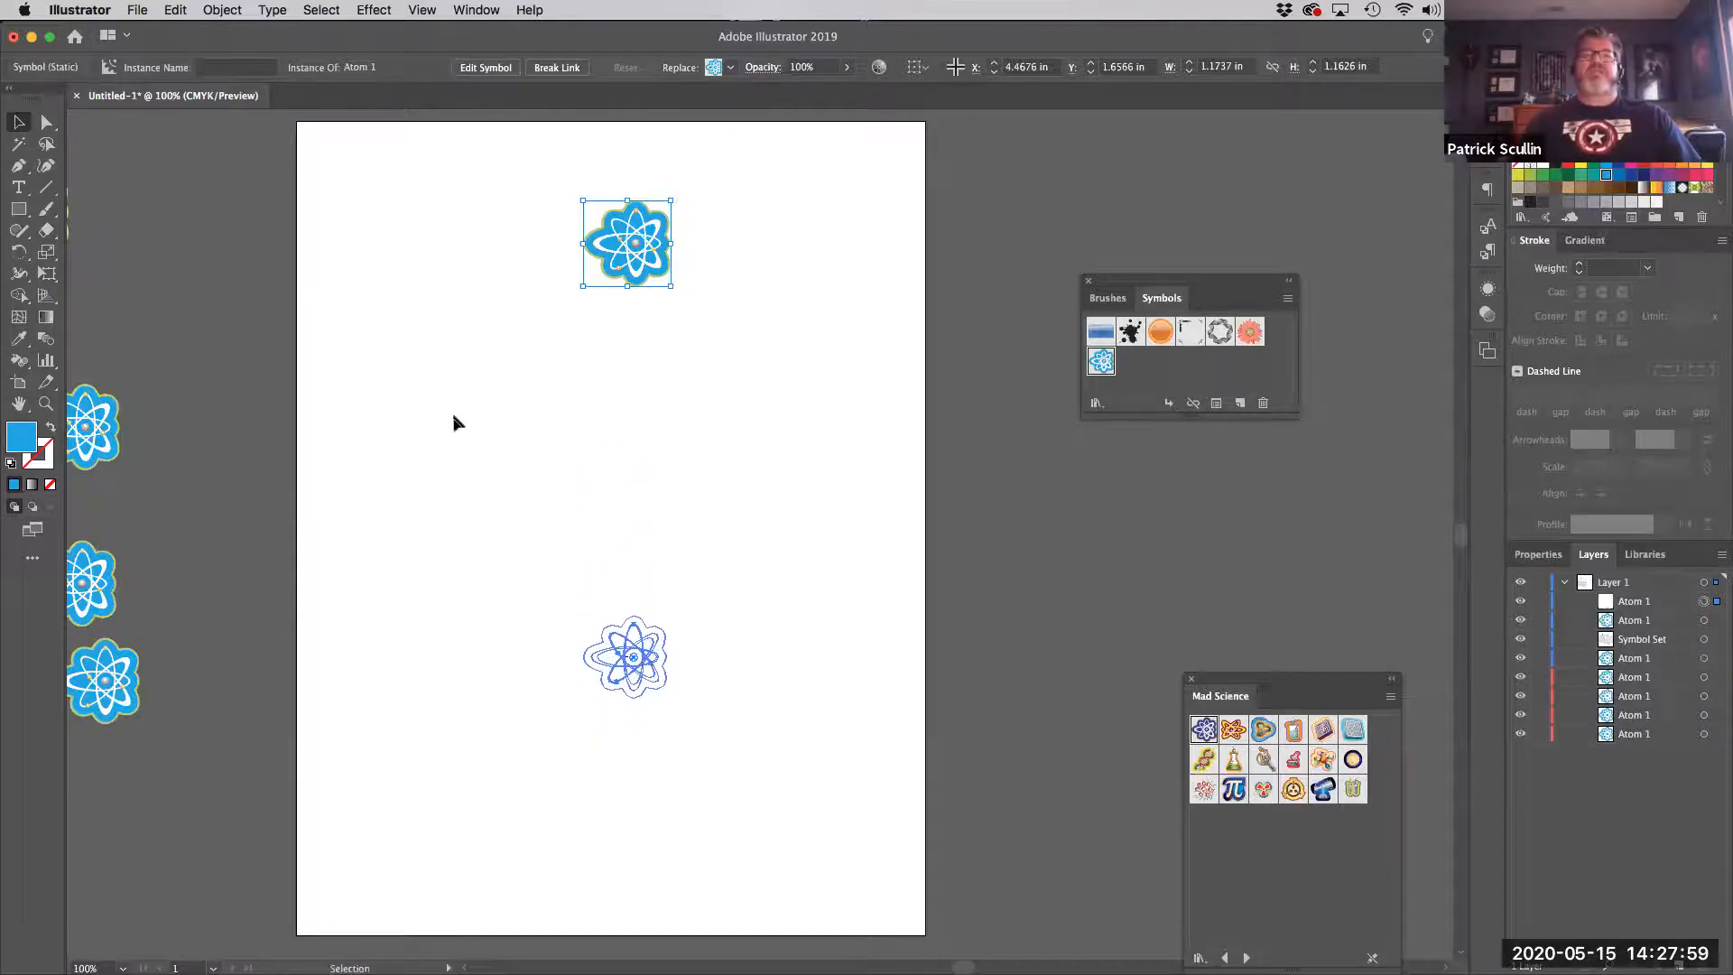
{"action": "left_click", "coordinate": [455, 415]}
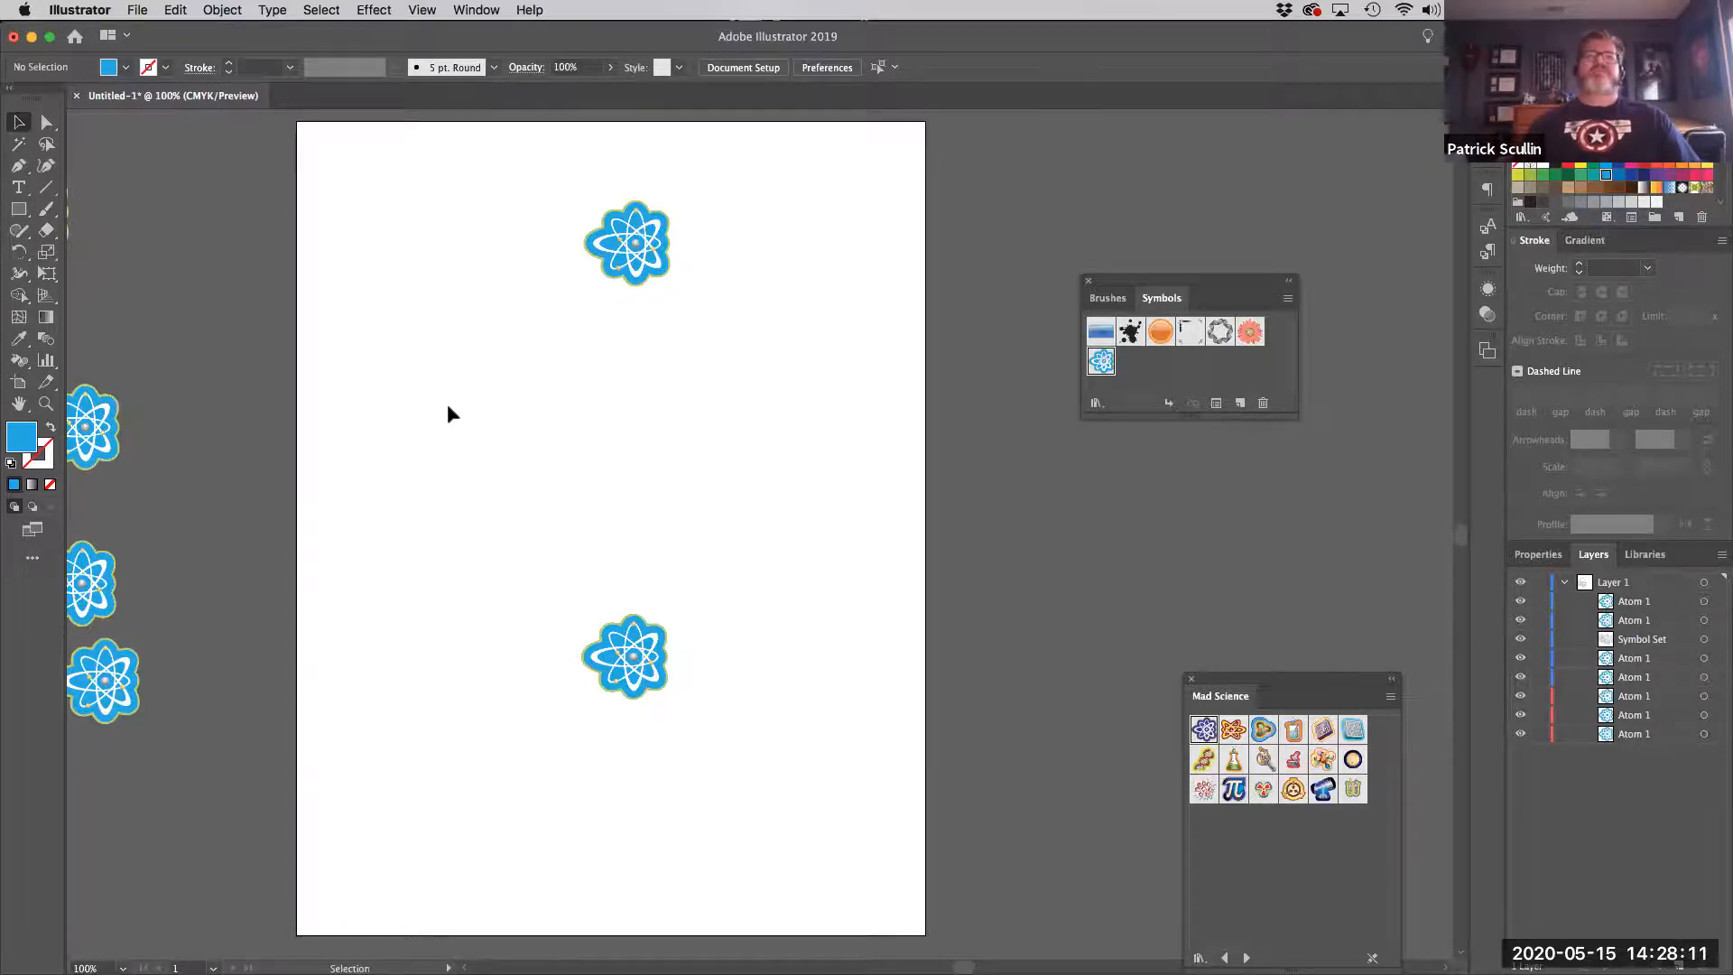
Blend the upper Atom 1 instance with its lower copy using the Blend tool
{"action": "left_click_drag", "start_coordinate": [455, 214], "coordinate": [807, 708]}
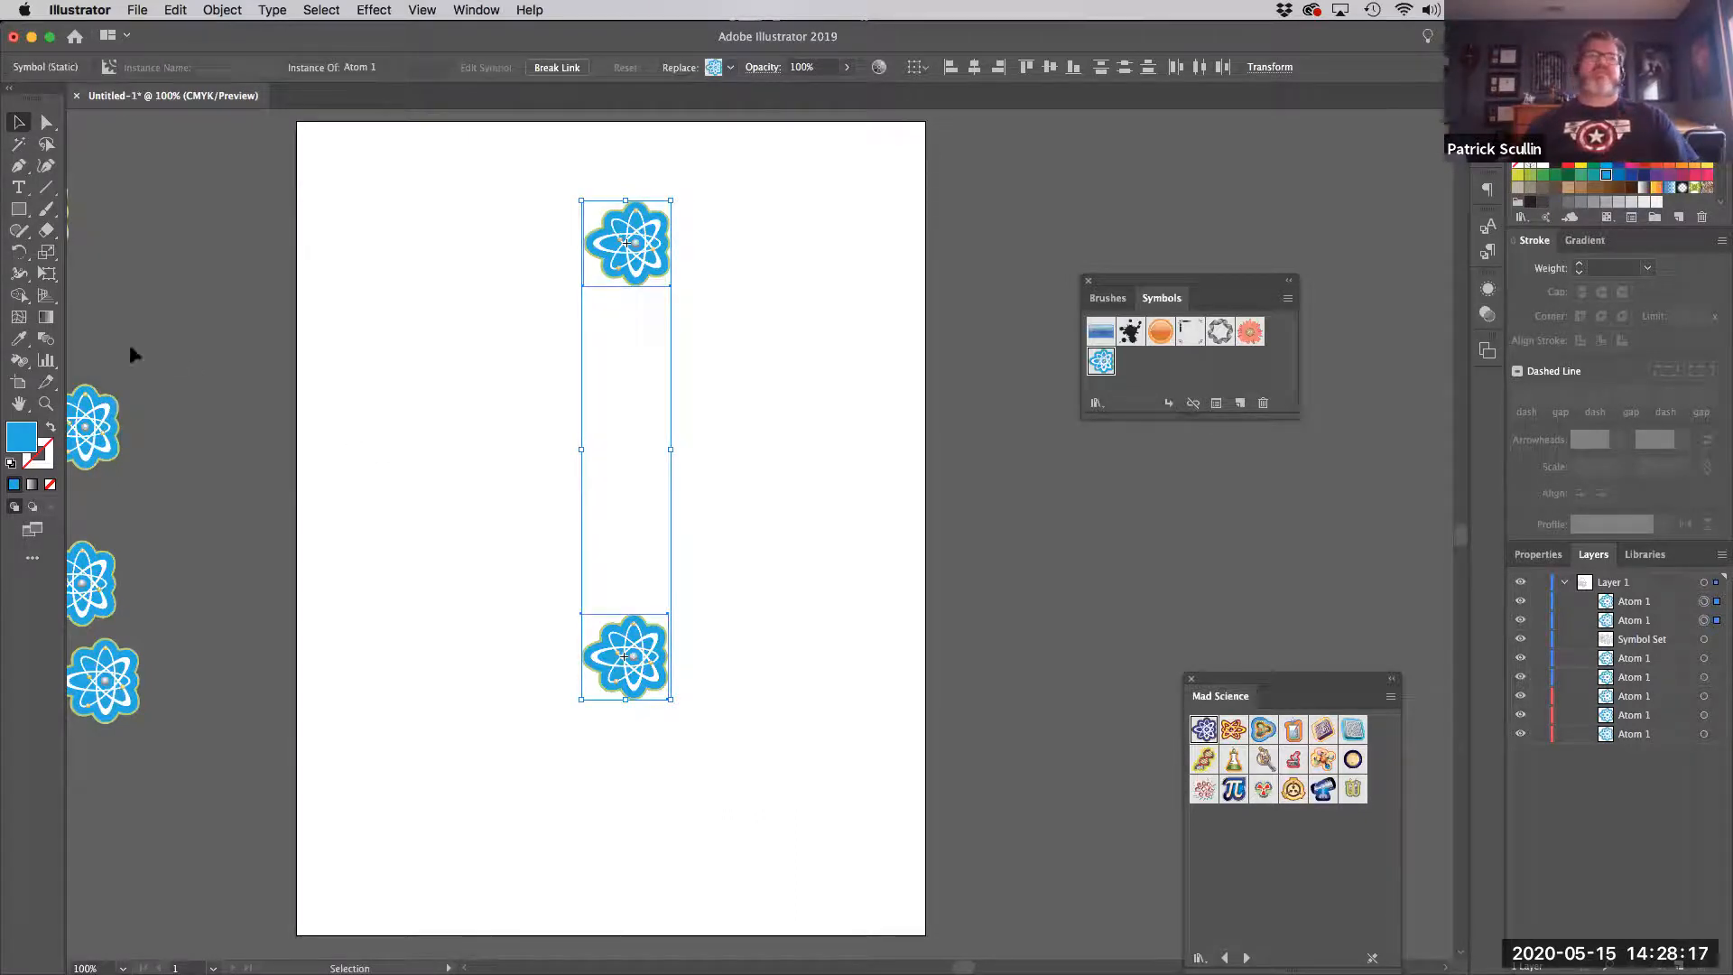
{"action": "left_click", "coordinate": [46, 340]}
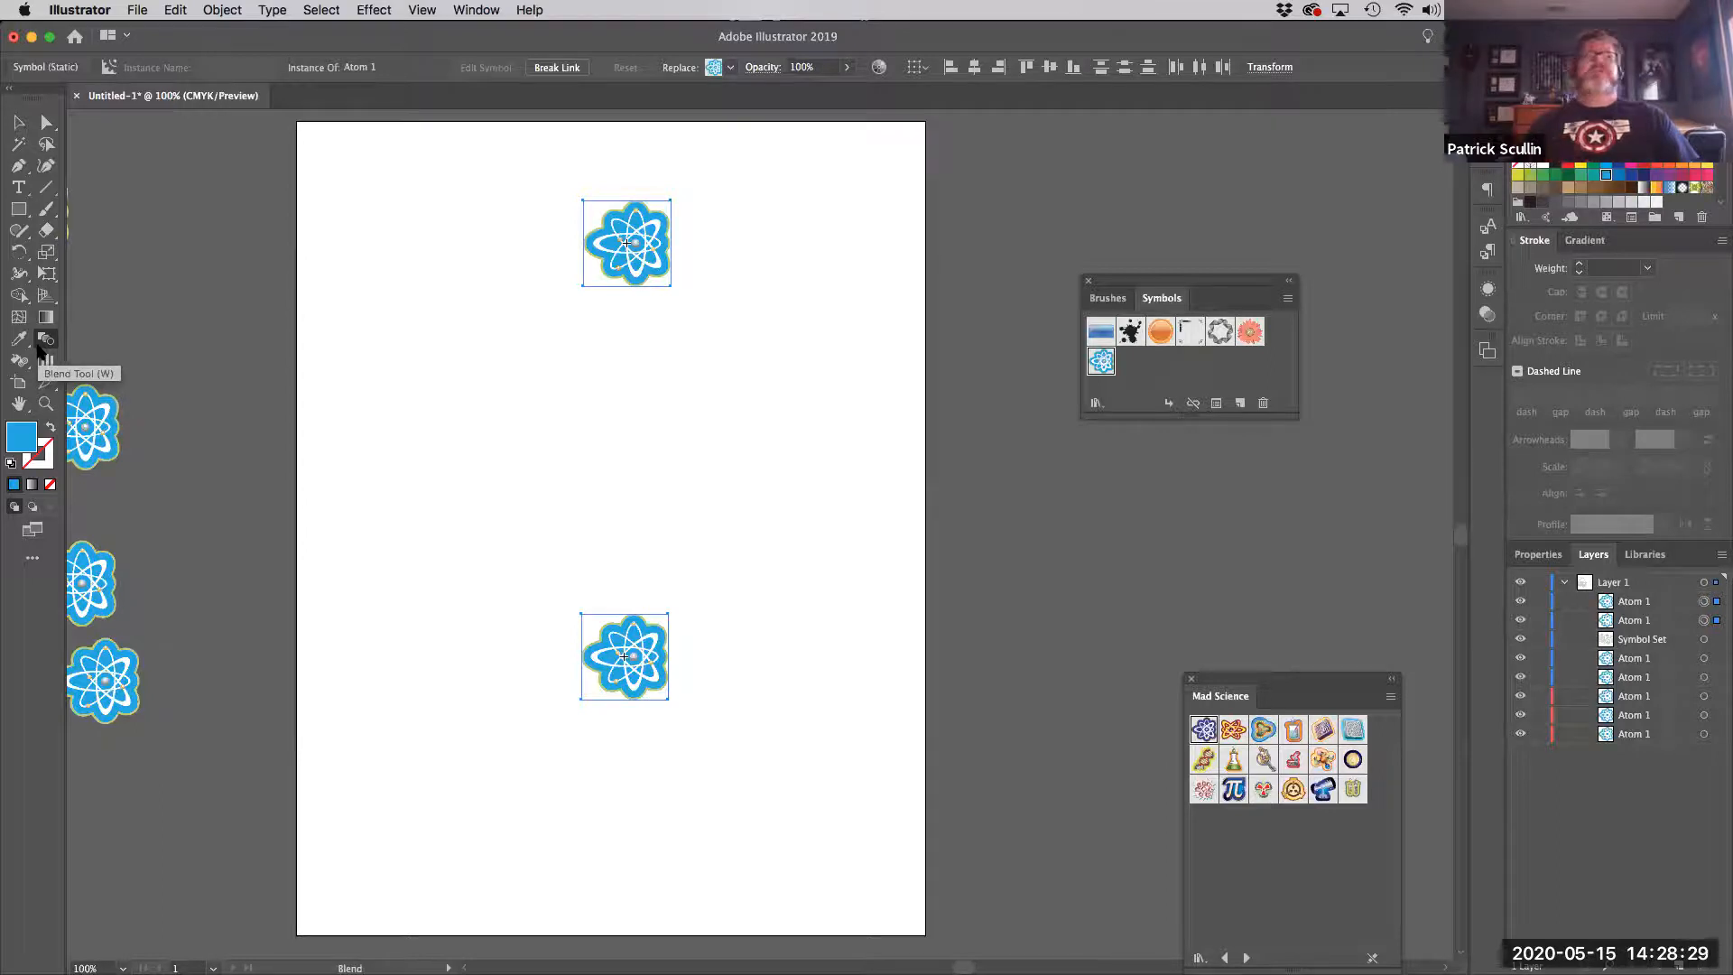
{"action": "left_click", "coordinate": [39, 344]}
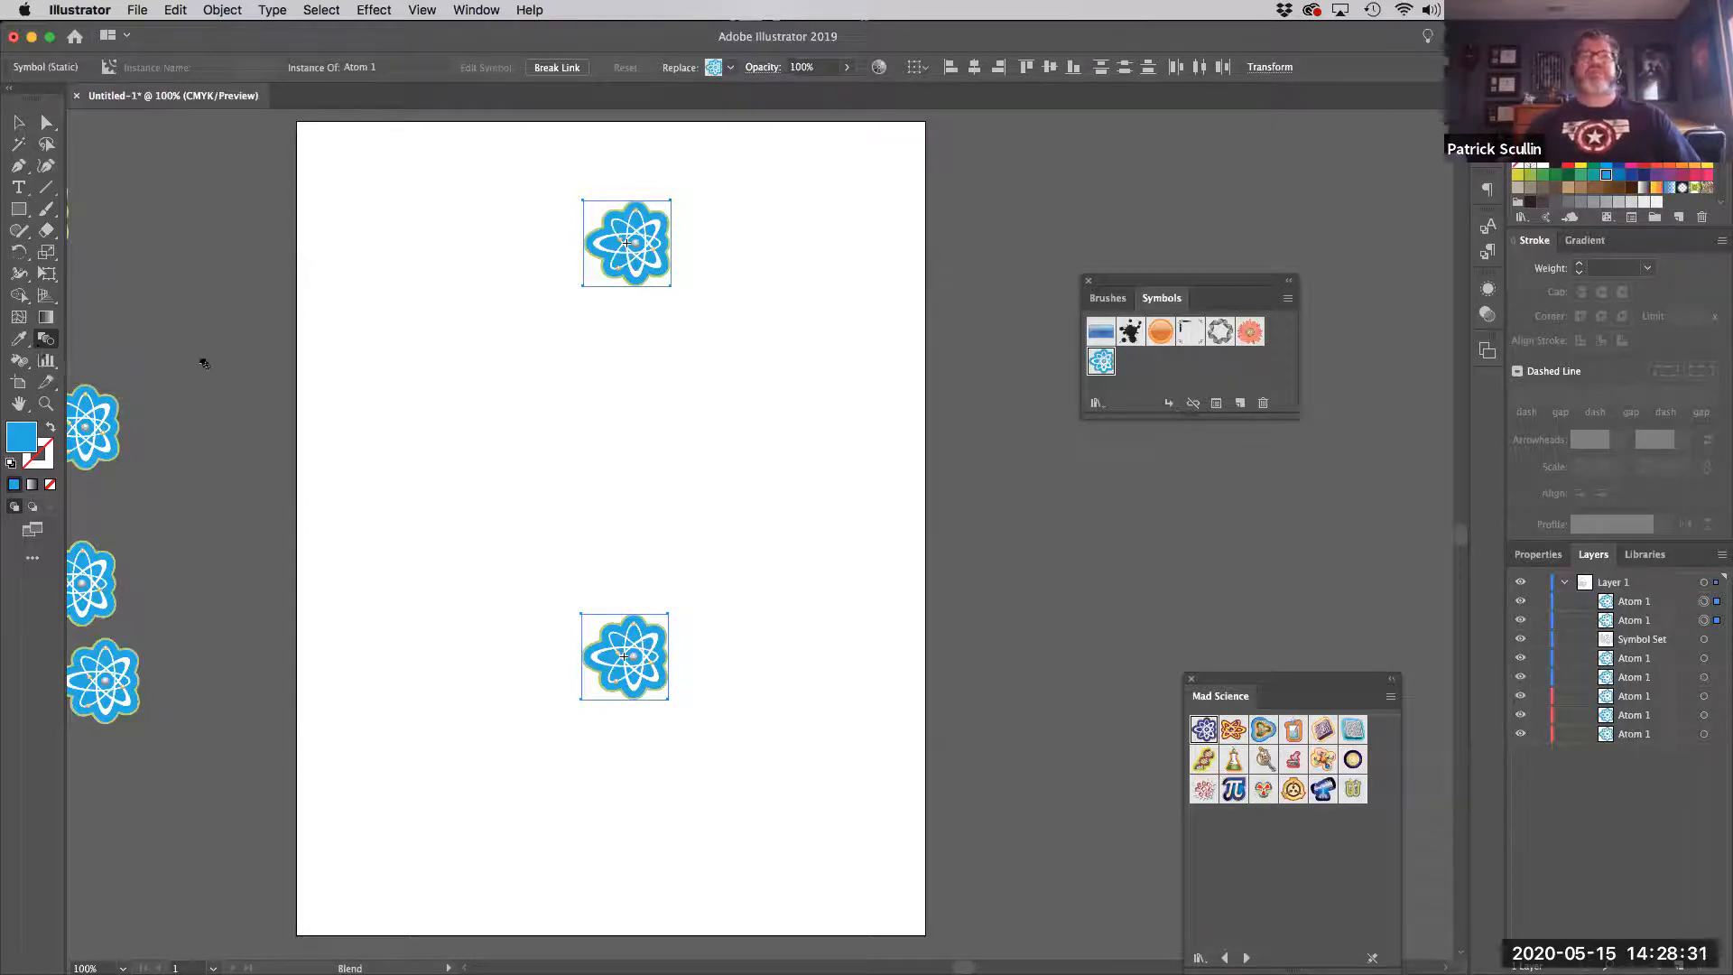
{"action": "left_click", "coordinate": [220, 9]}
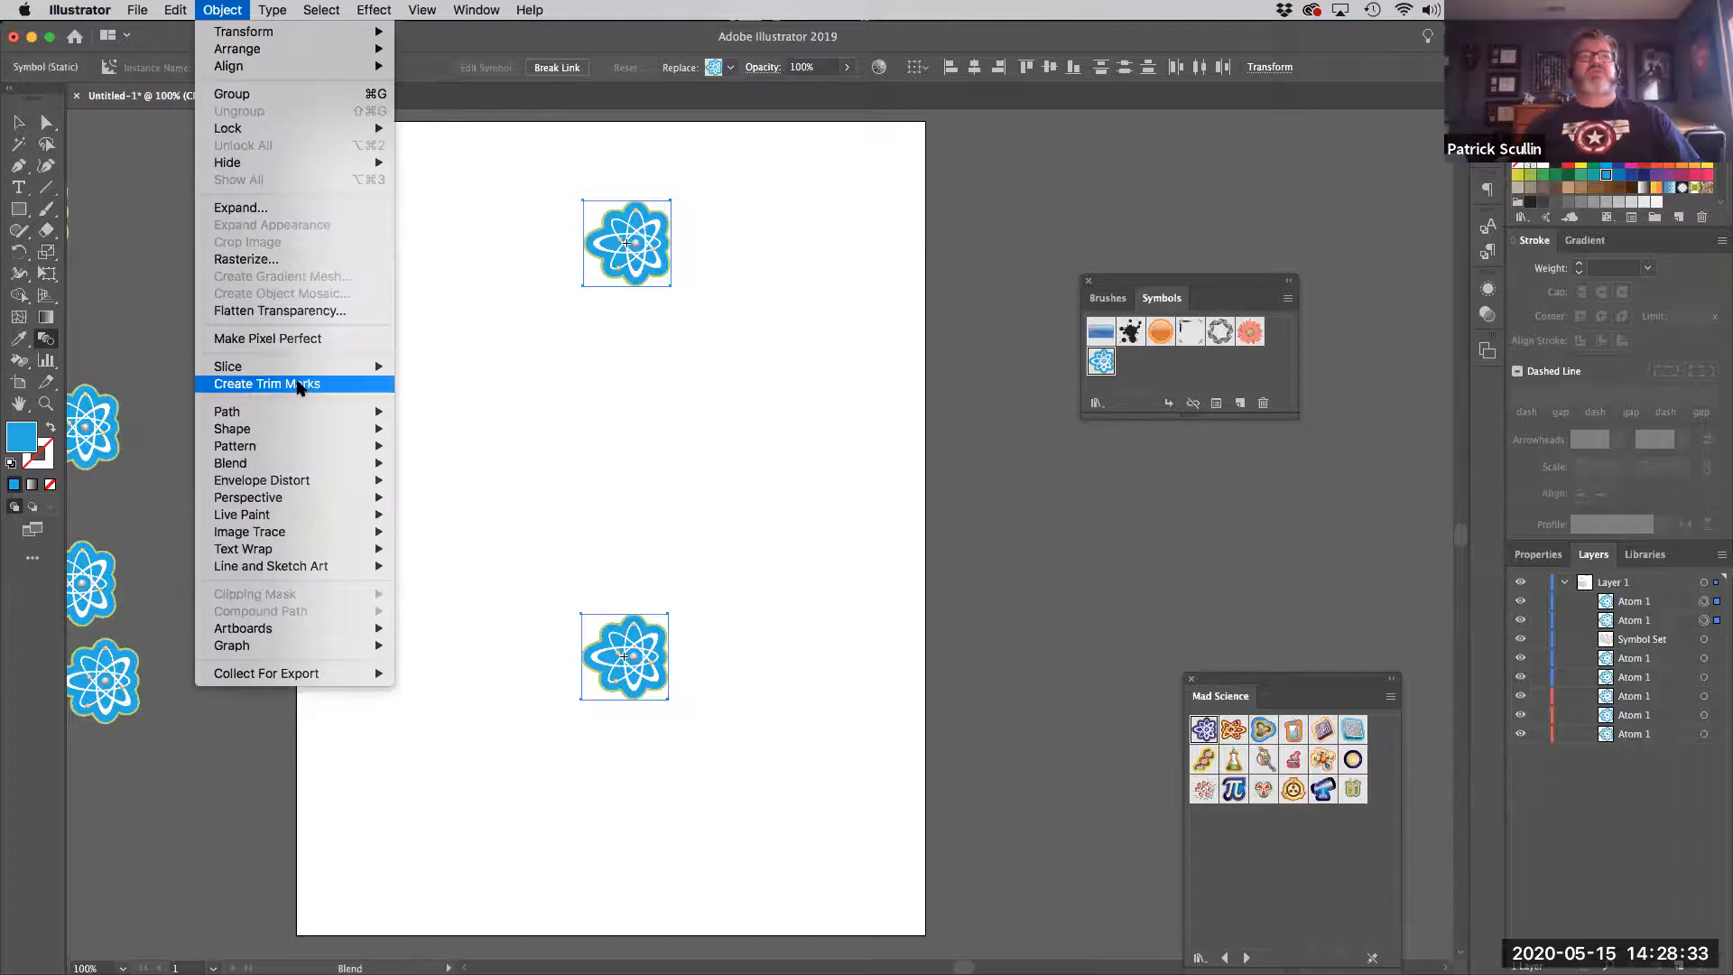
{"action": "mouse_move", "coordinate": [294, 467]}
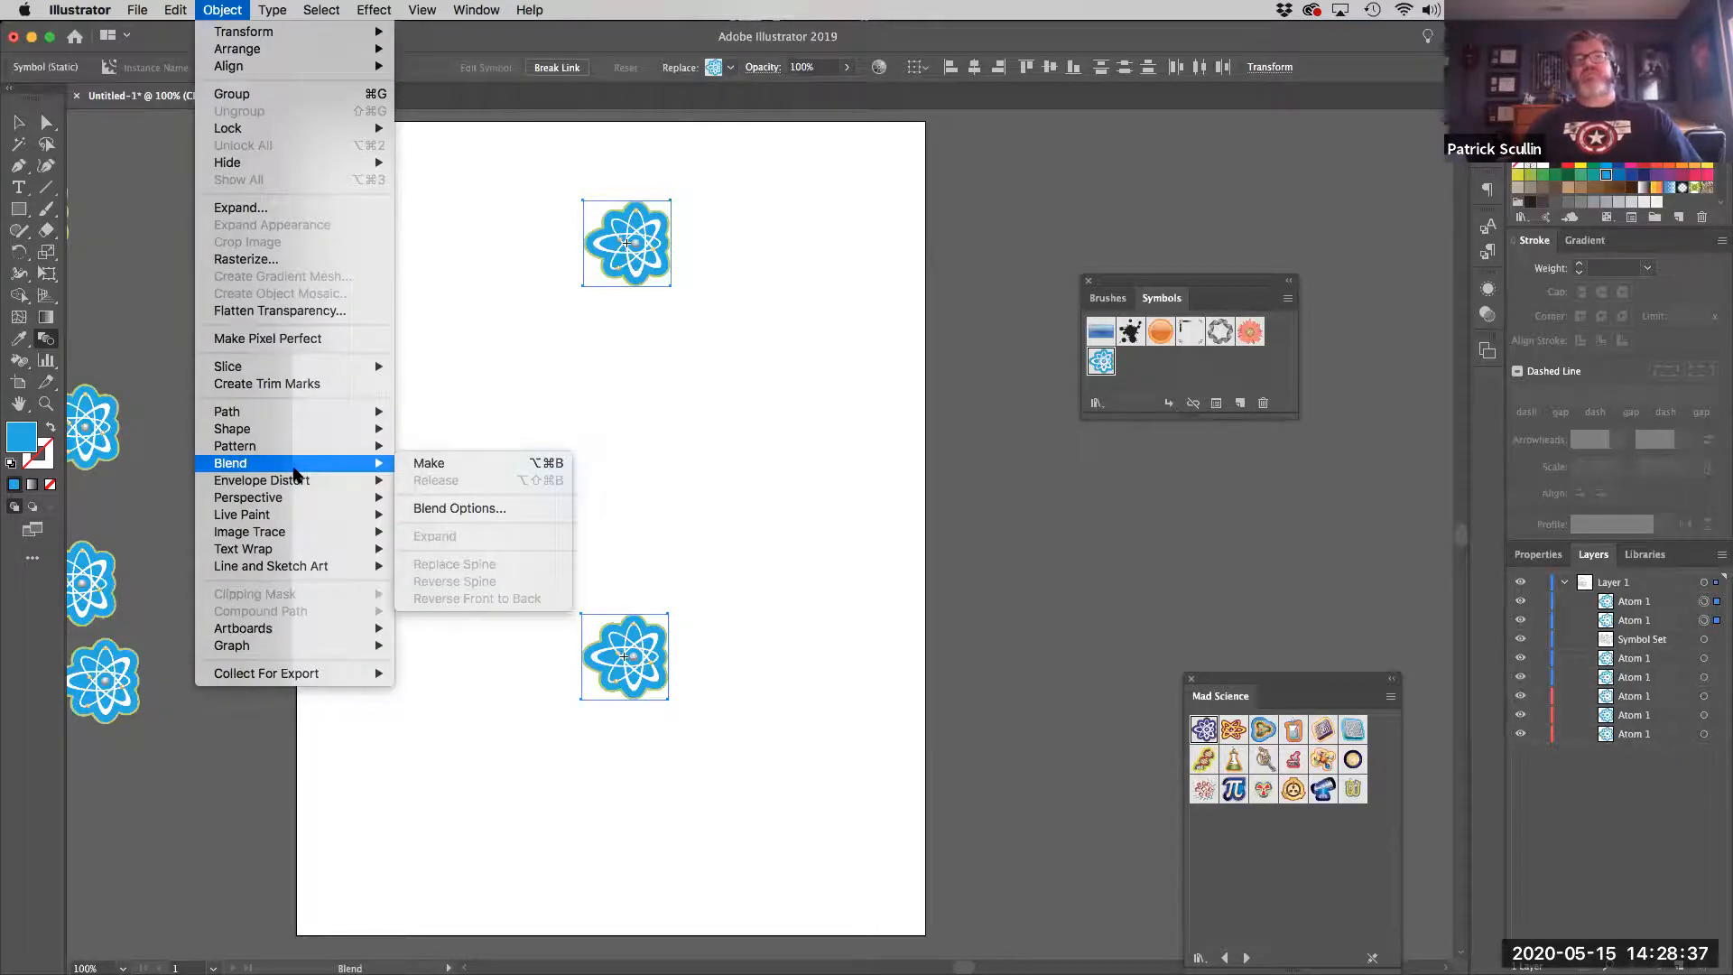
{"action": "left_click", "coordinate": [49, 341]}
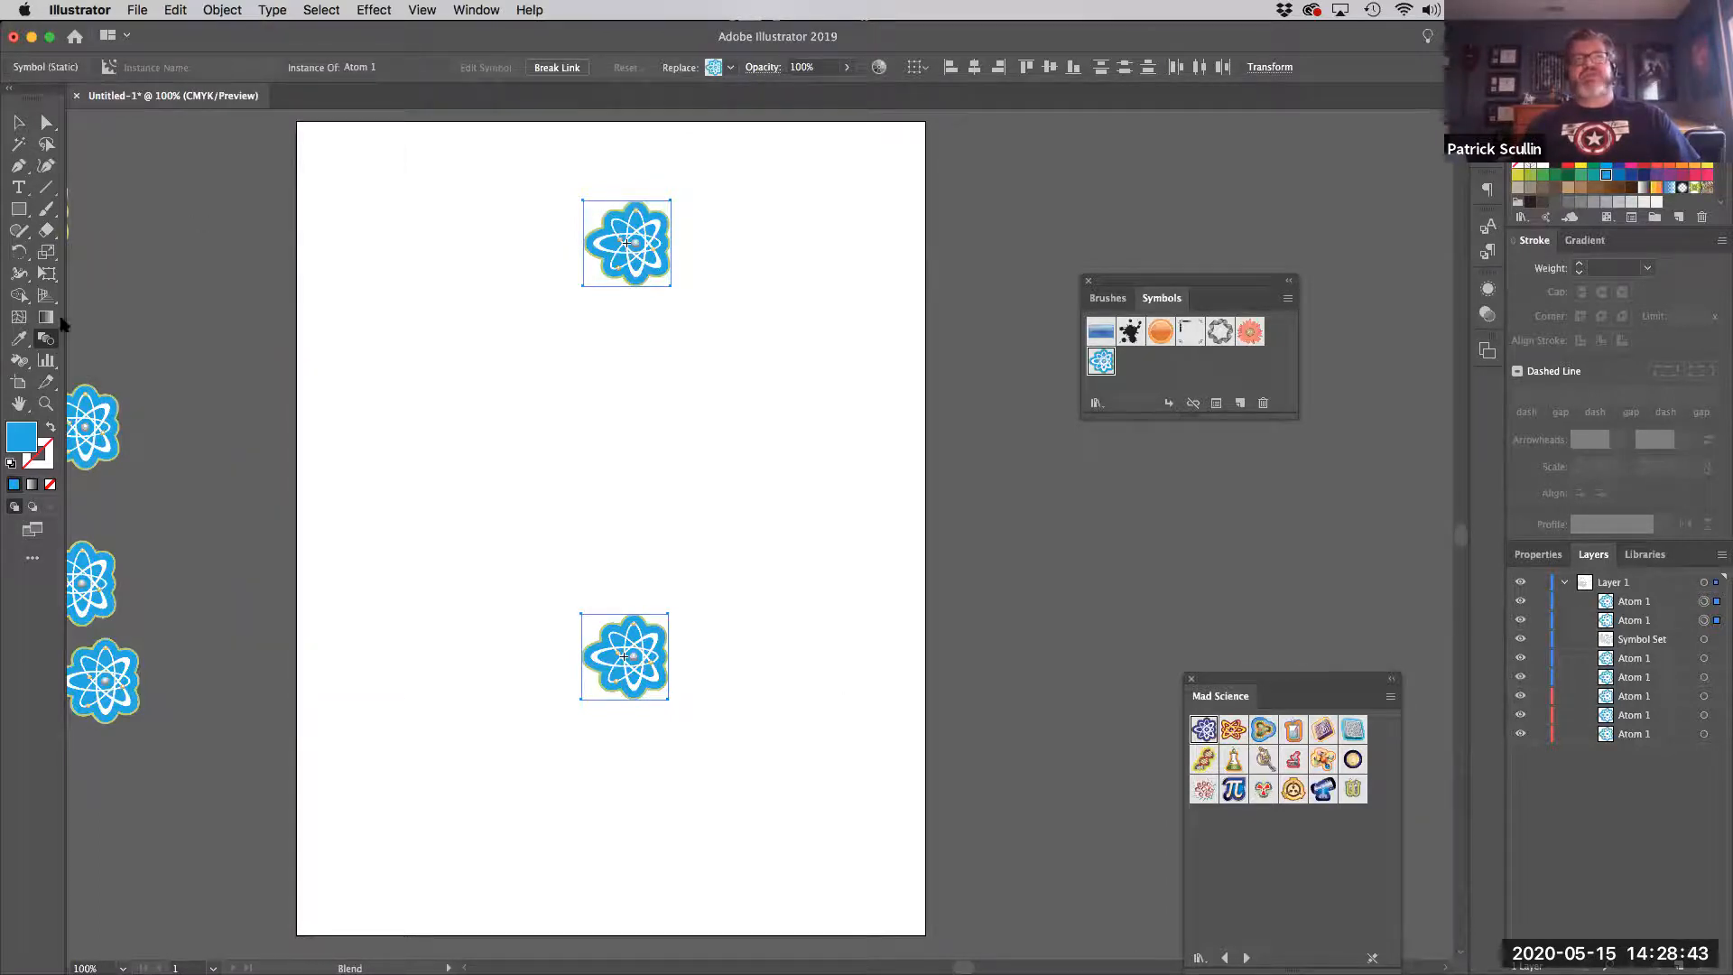
{"action": "left_click", "coordinate": [644, 264]}
{"action": "left_click", "coordinate": [645, 636]}
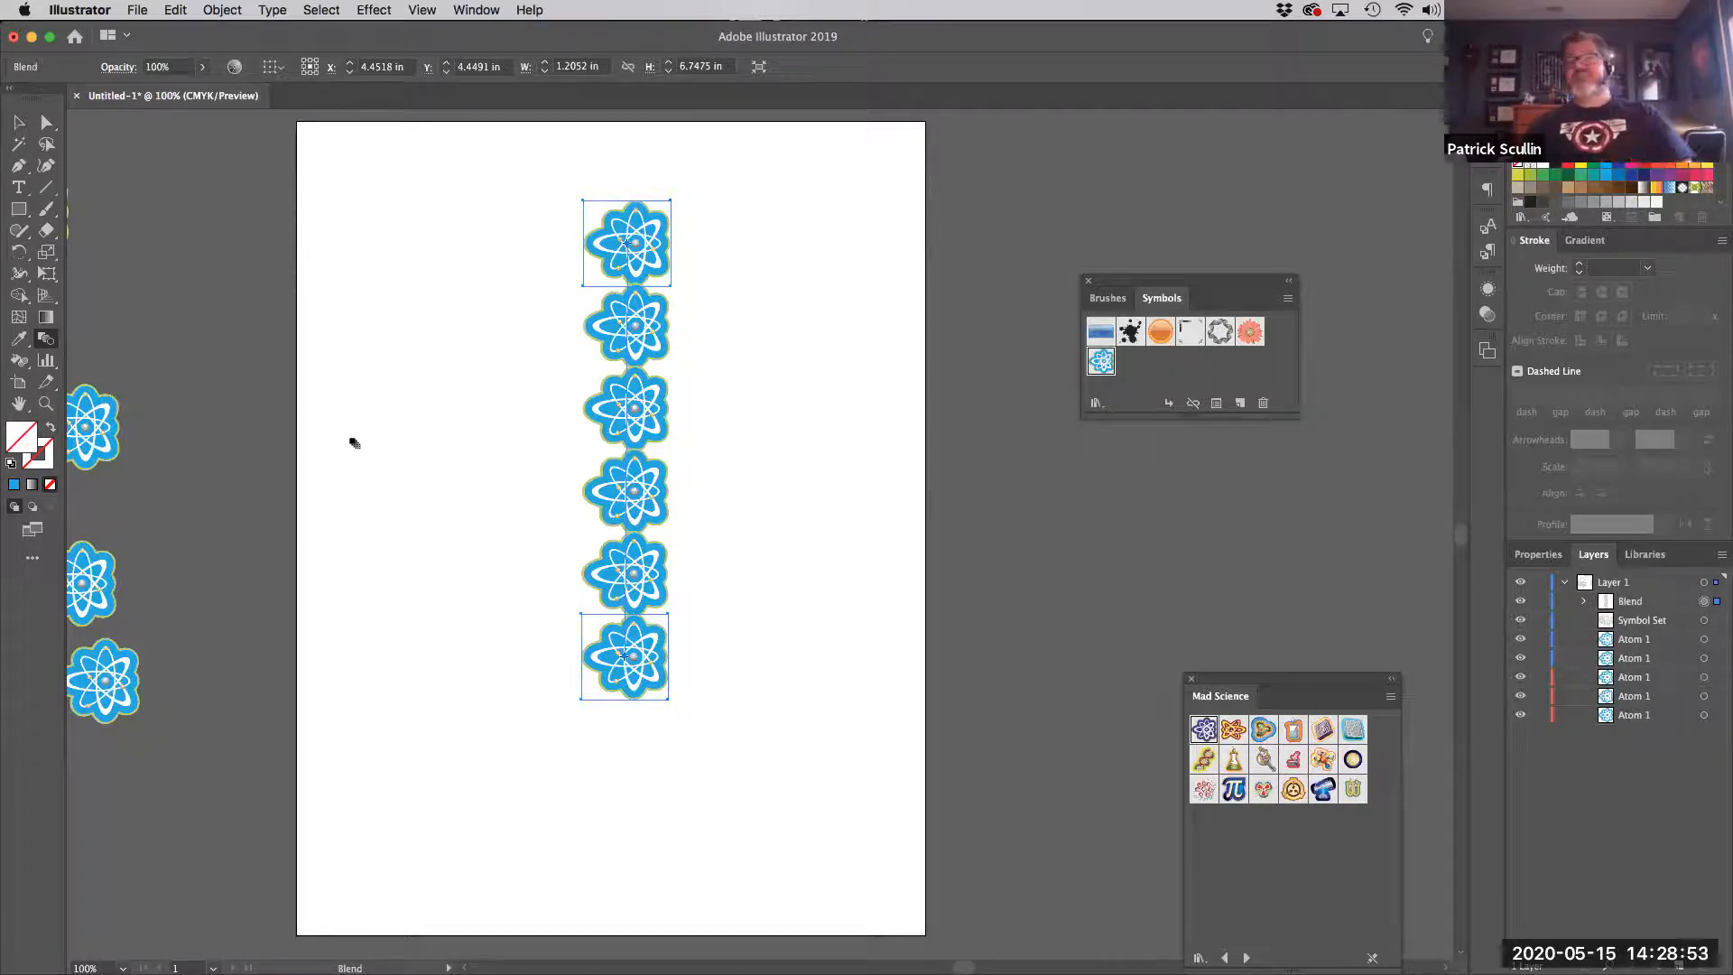
Inspect the spacing choices in the atom blend's Blend Options without applying any change
{"action": "left_click", "coordinate": [225, 10]}
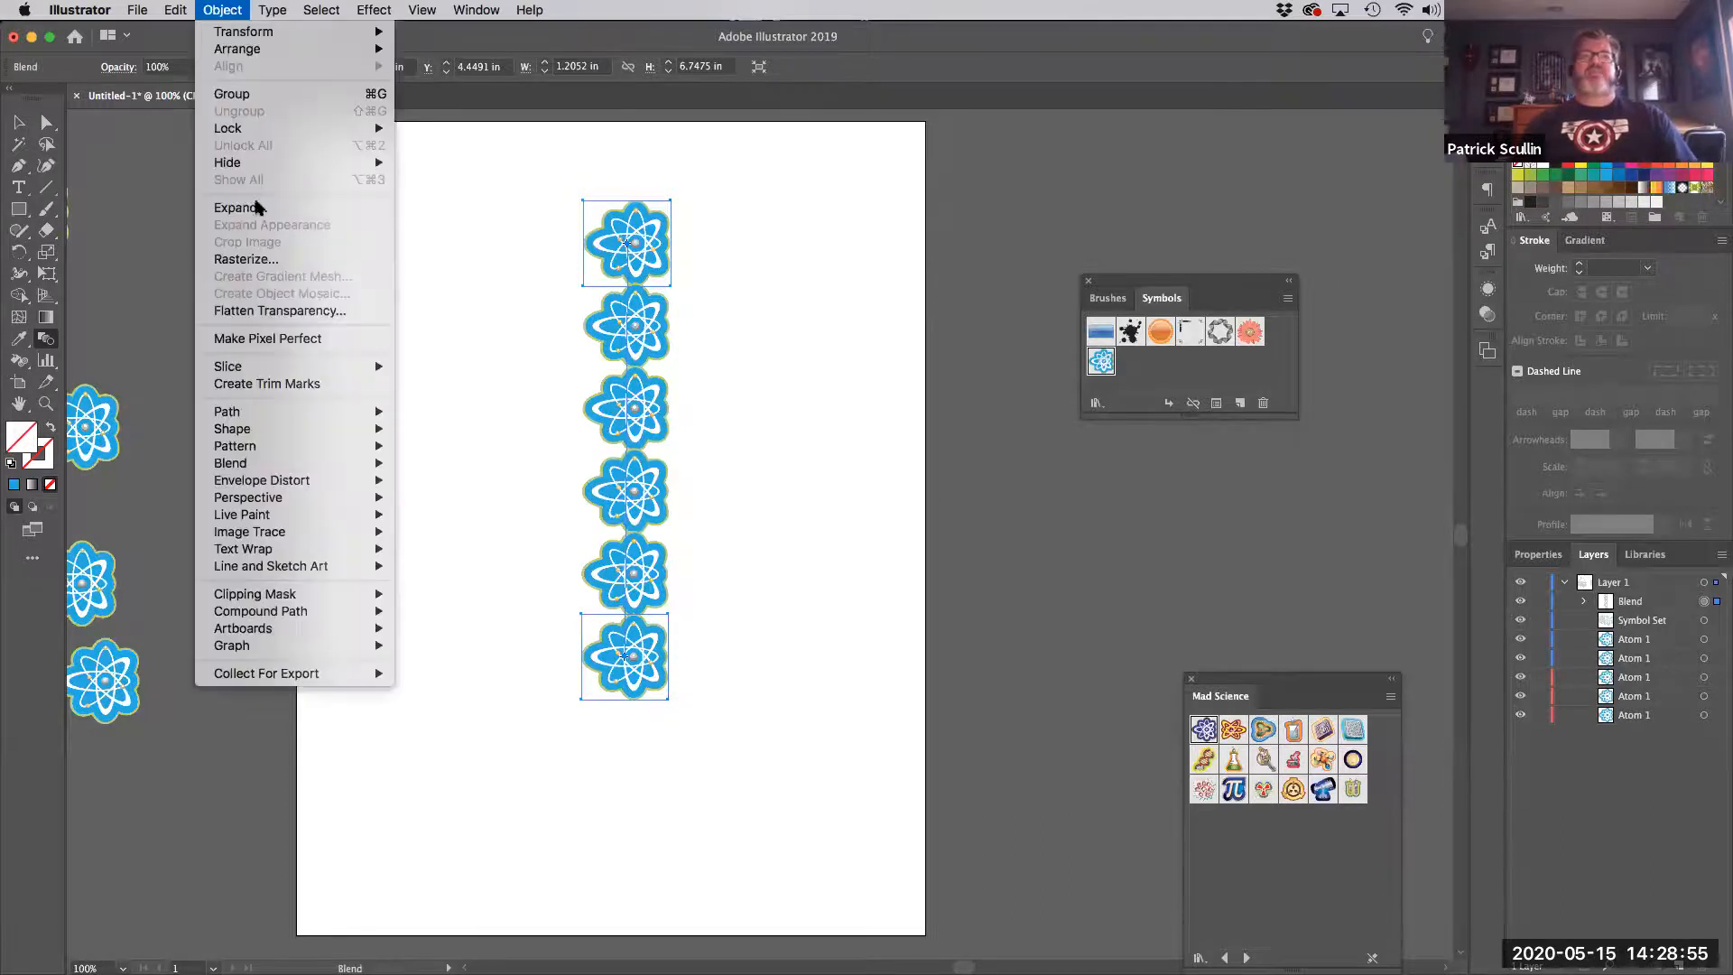
{"action": "mouse_move", "coordinate": [277, 471]}
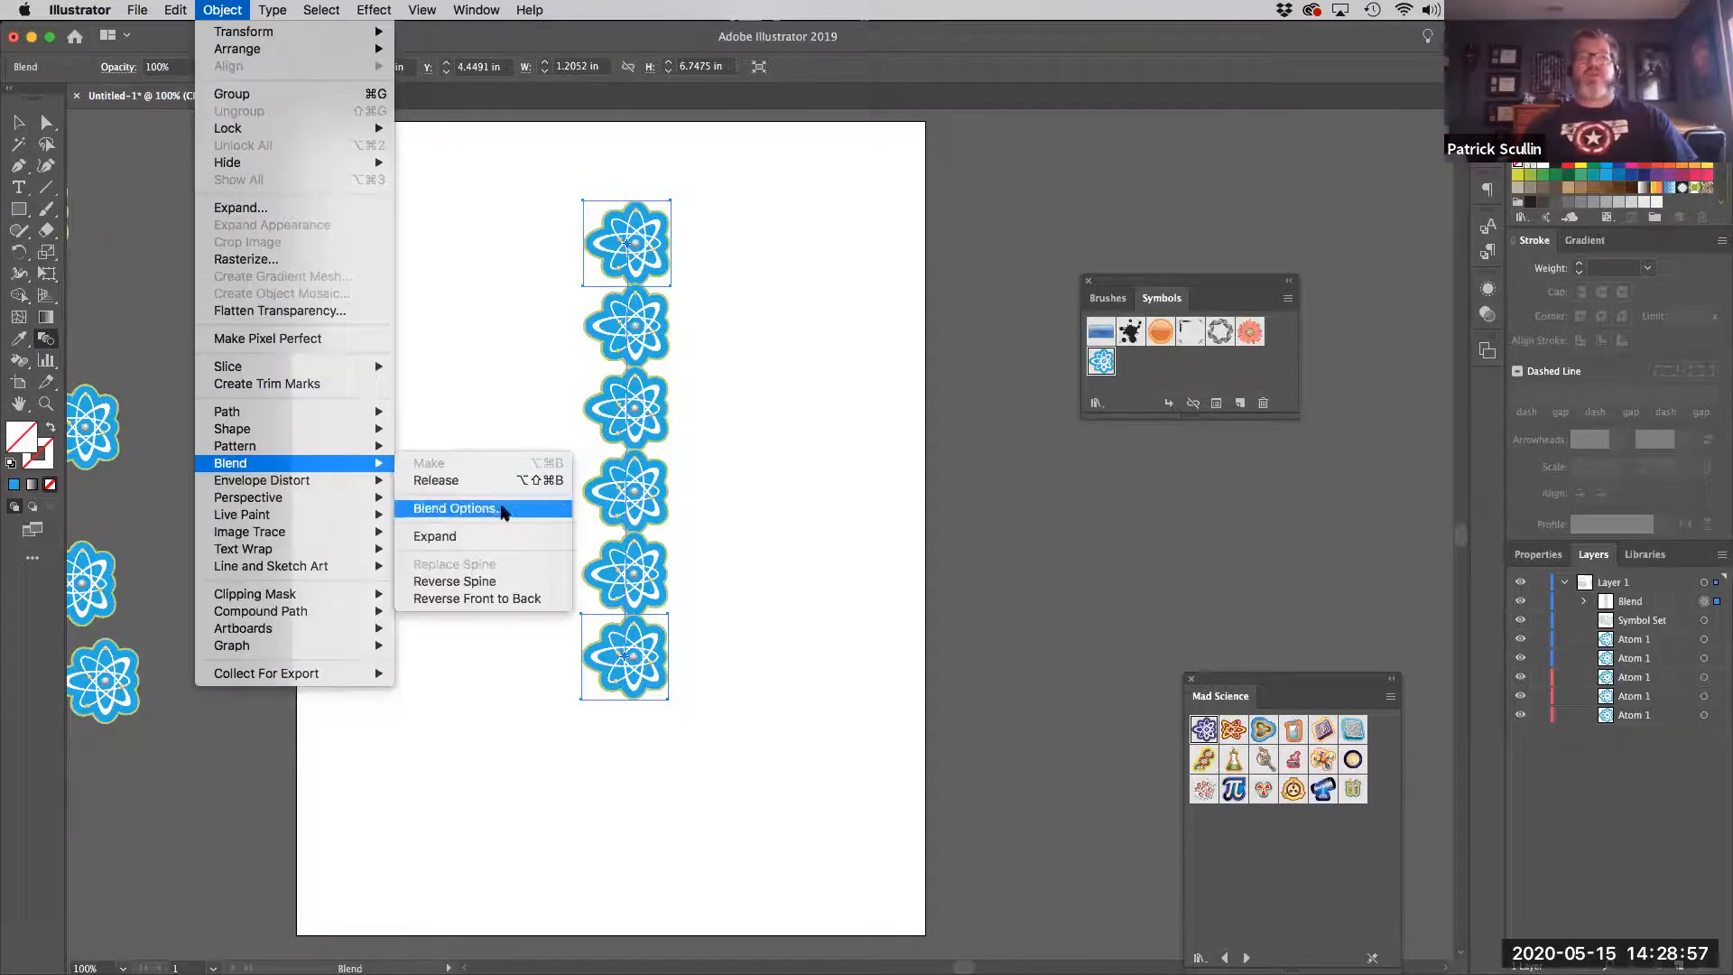
{"action": "left_click", "coordinate": [505, 508]}
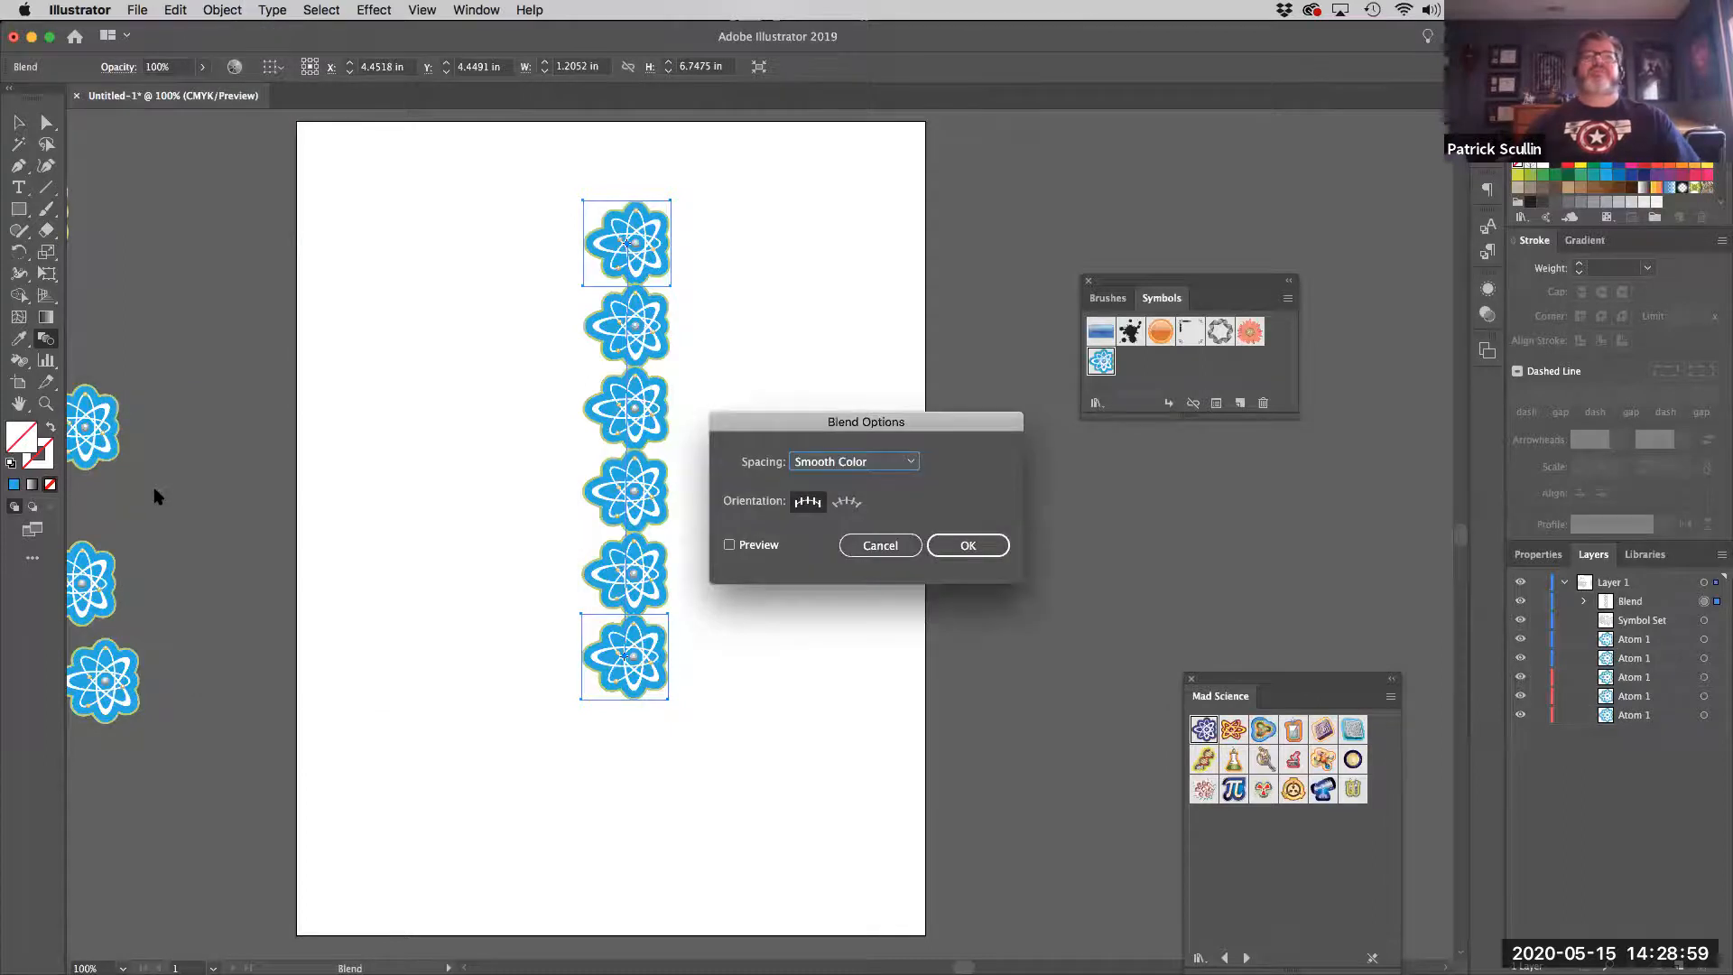
{"action": "left_click_drag", "start_coordinate": [778, 424], "coordinate": [275, 246]}
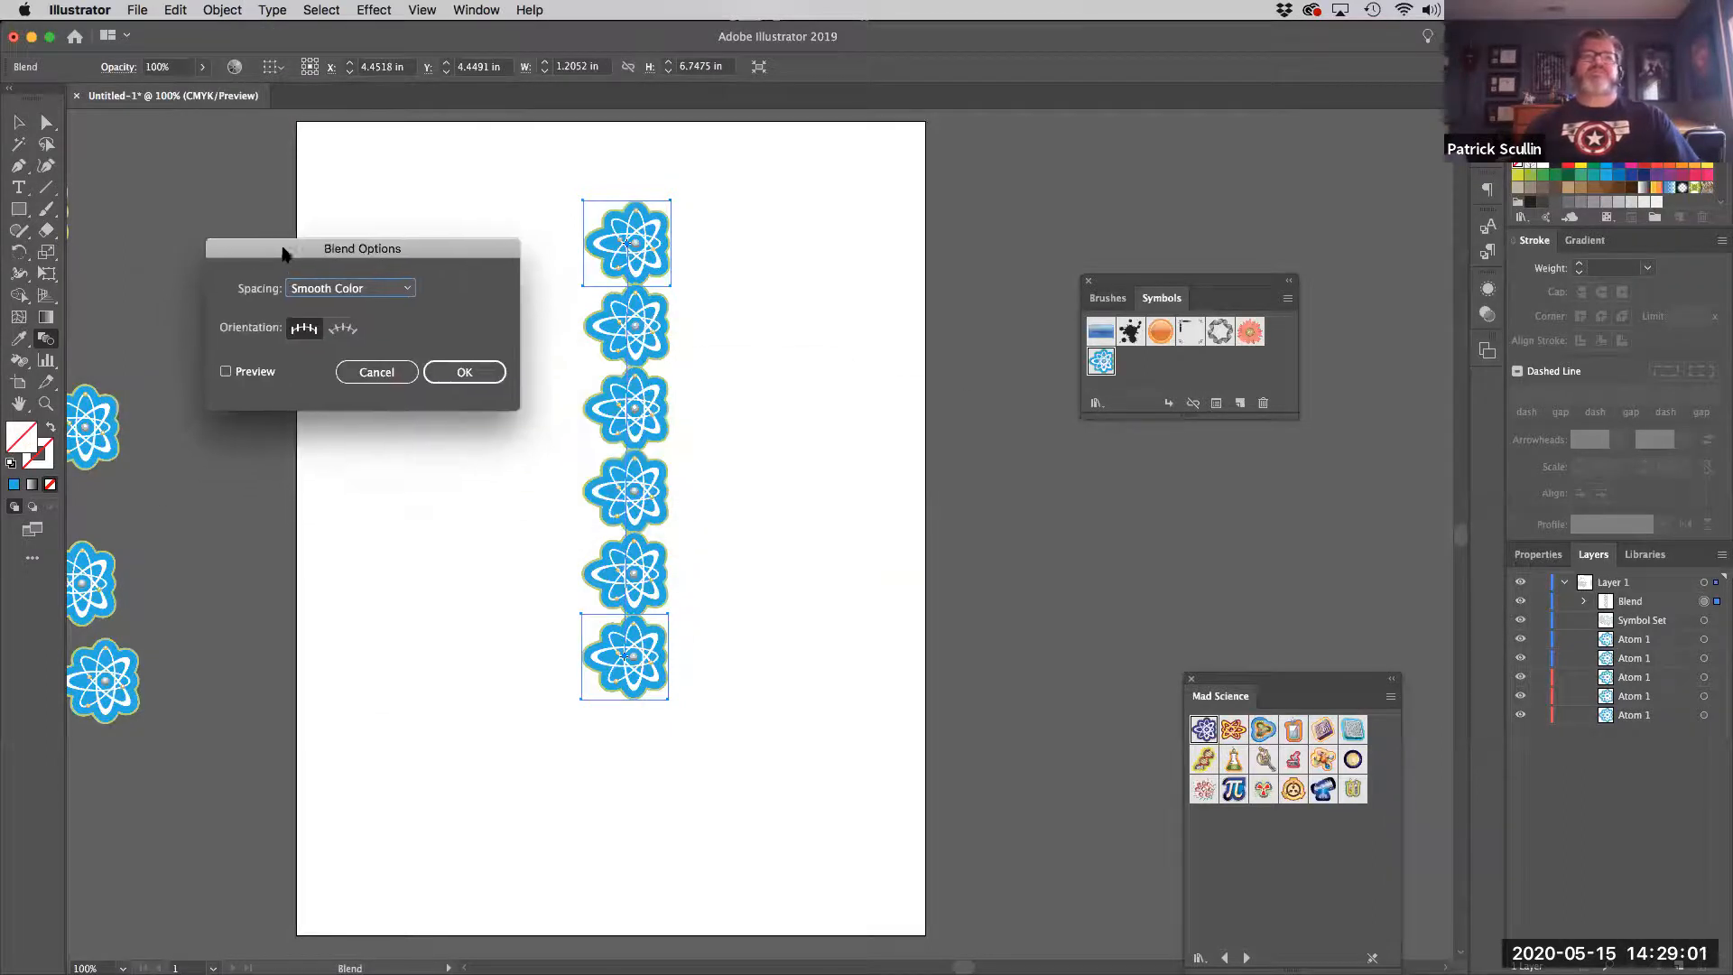
{"action": "left_click", "coordinate": [362, 287]}
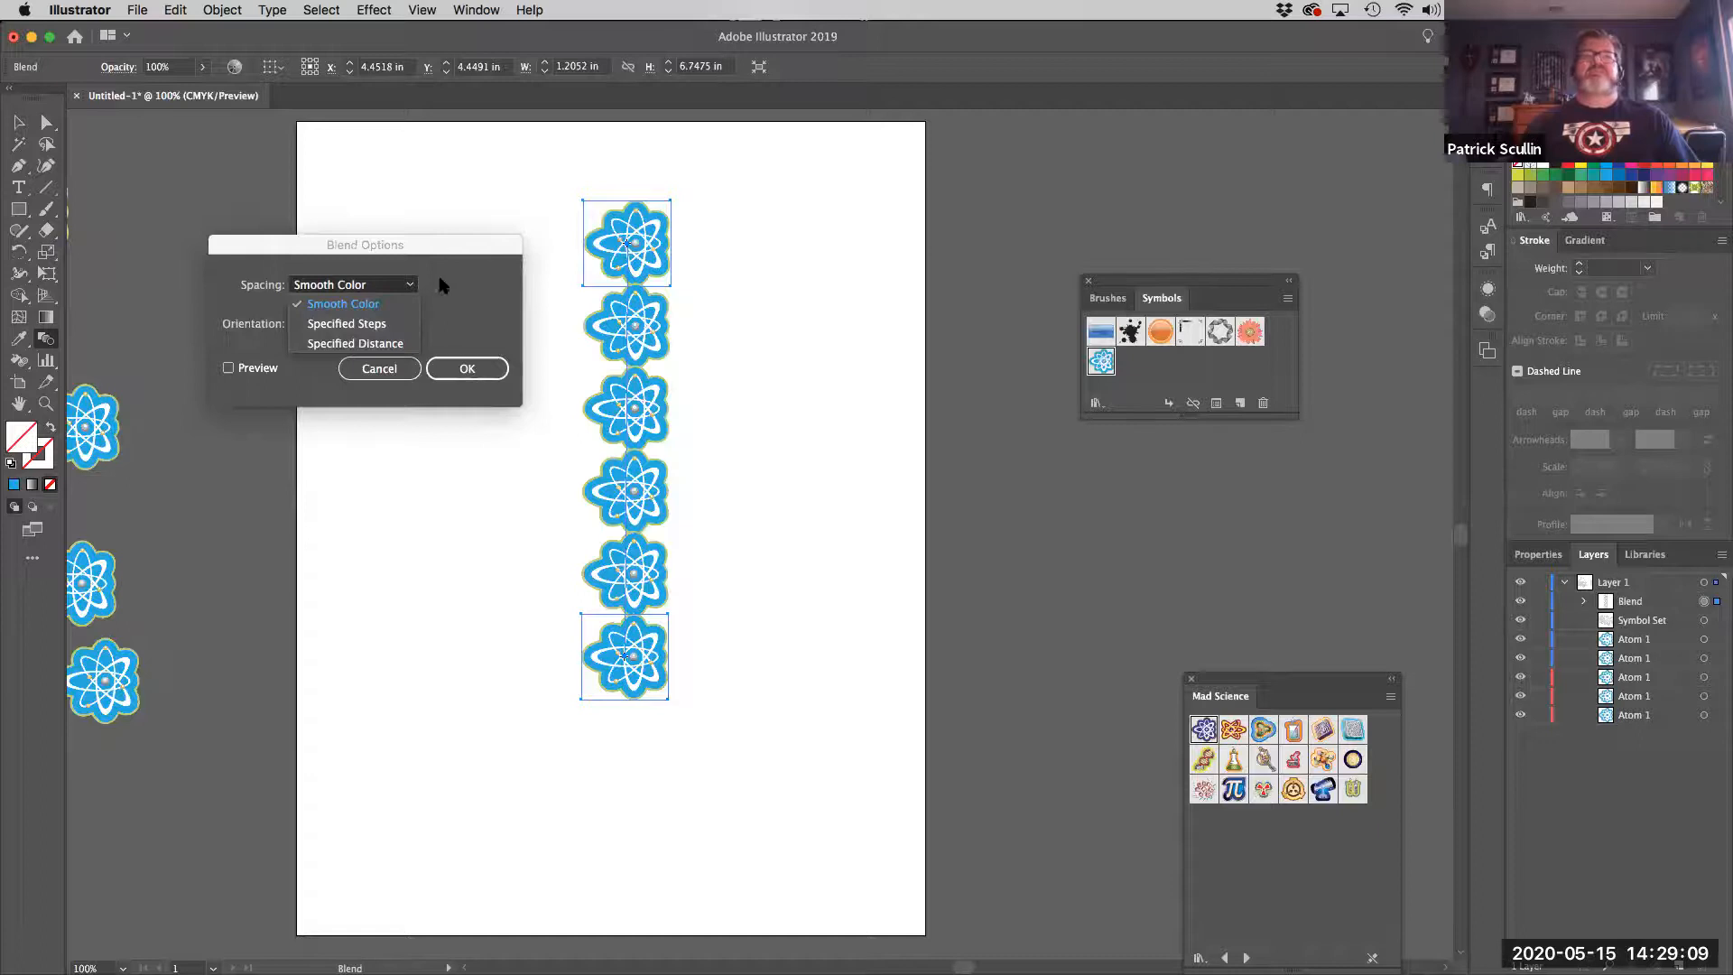
{"action": "left_click", "coordinate": [460, 318]}
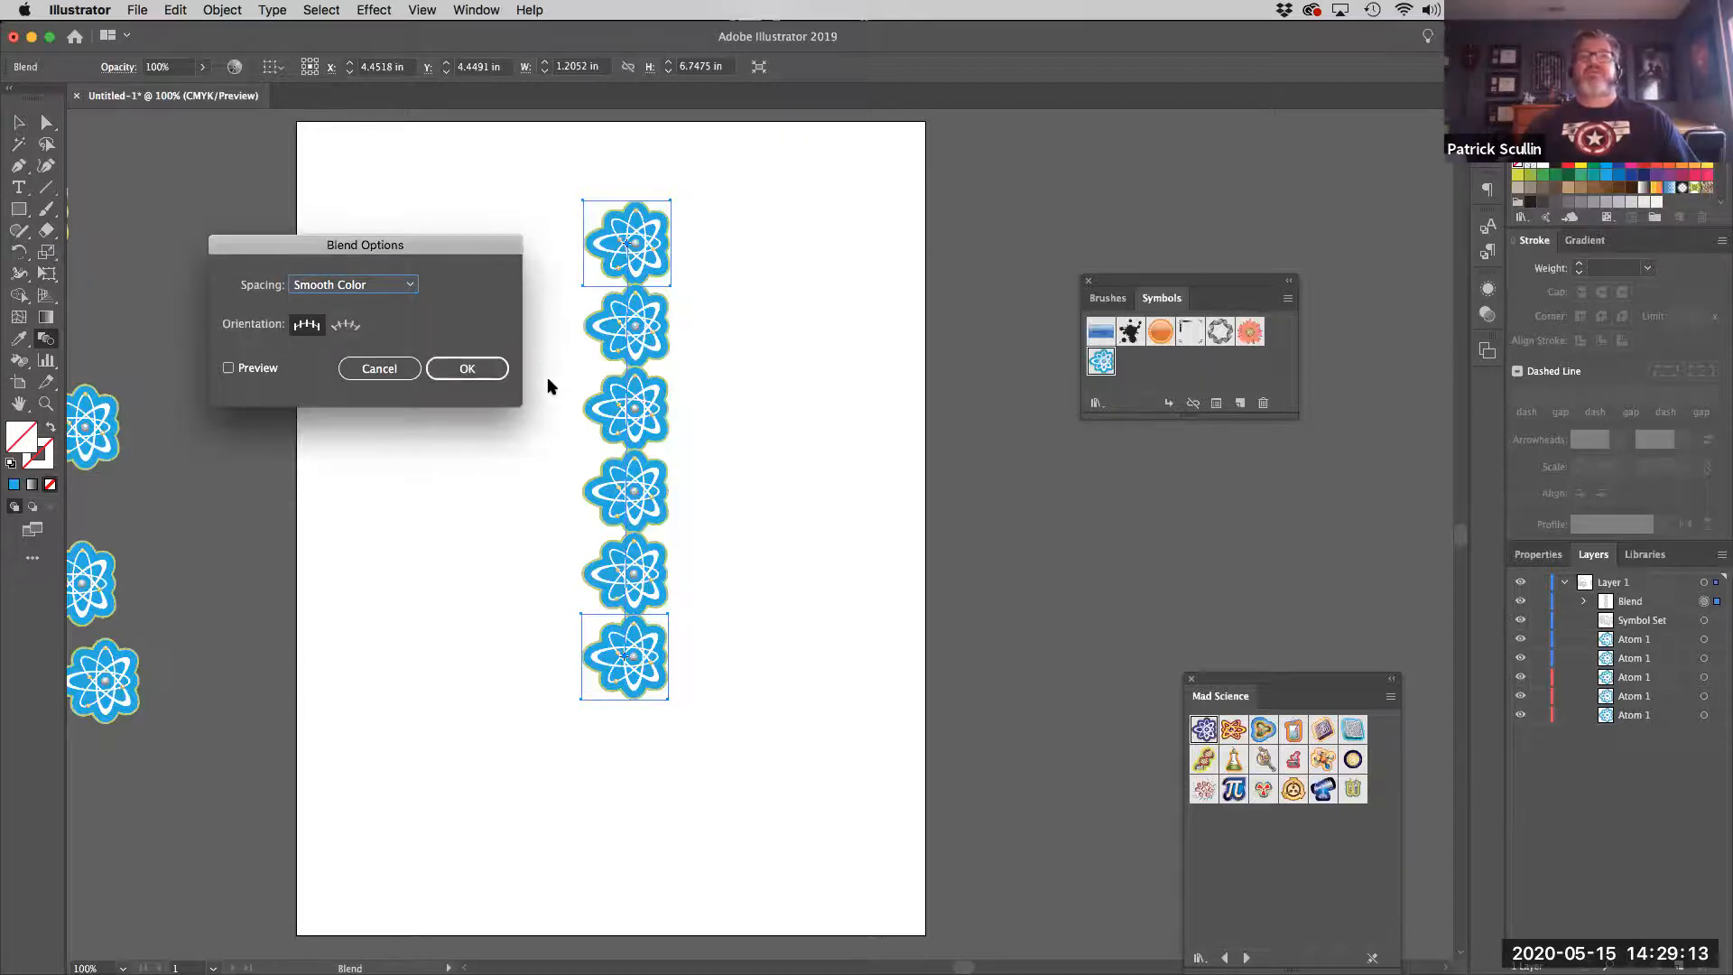
{"action": "left_click", "coordinate": [379, 369]}
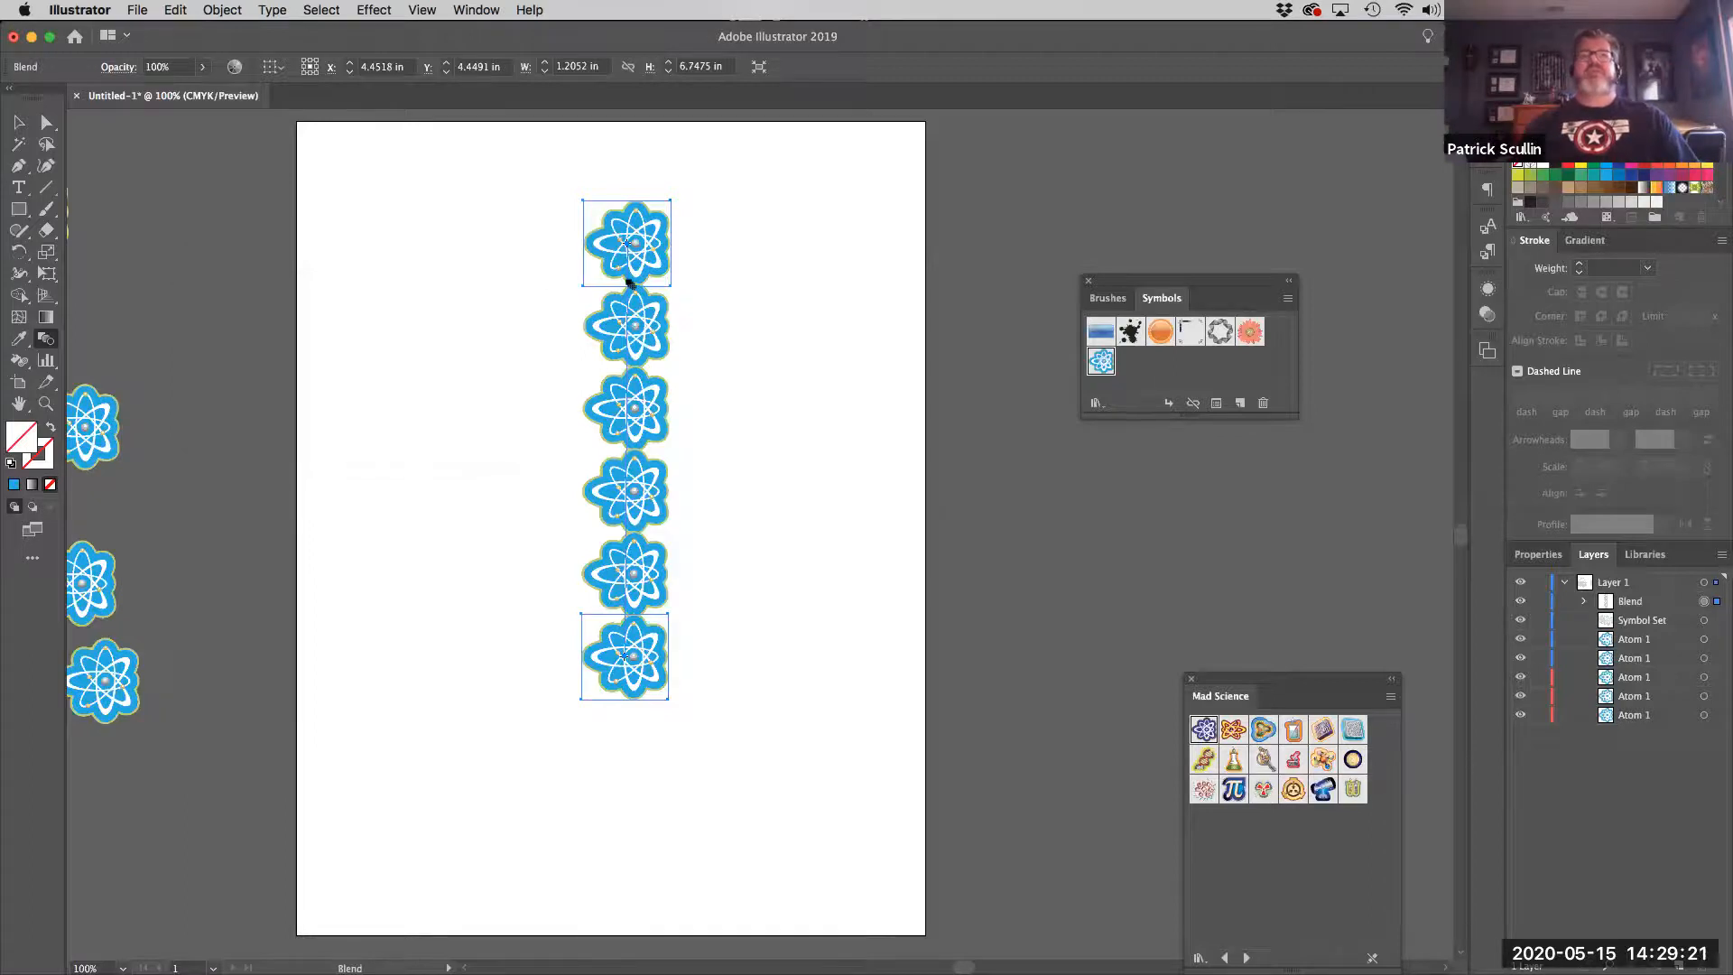
Draw a rectangle about 1.06 in wide beside the top atom of the blend and fill it green
{"action": "left_click", "coordinate": [15, 213]}
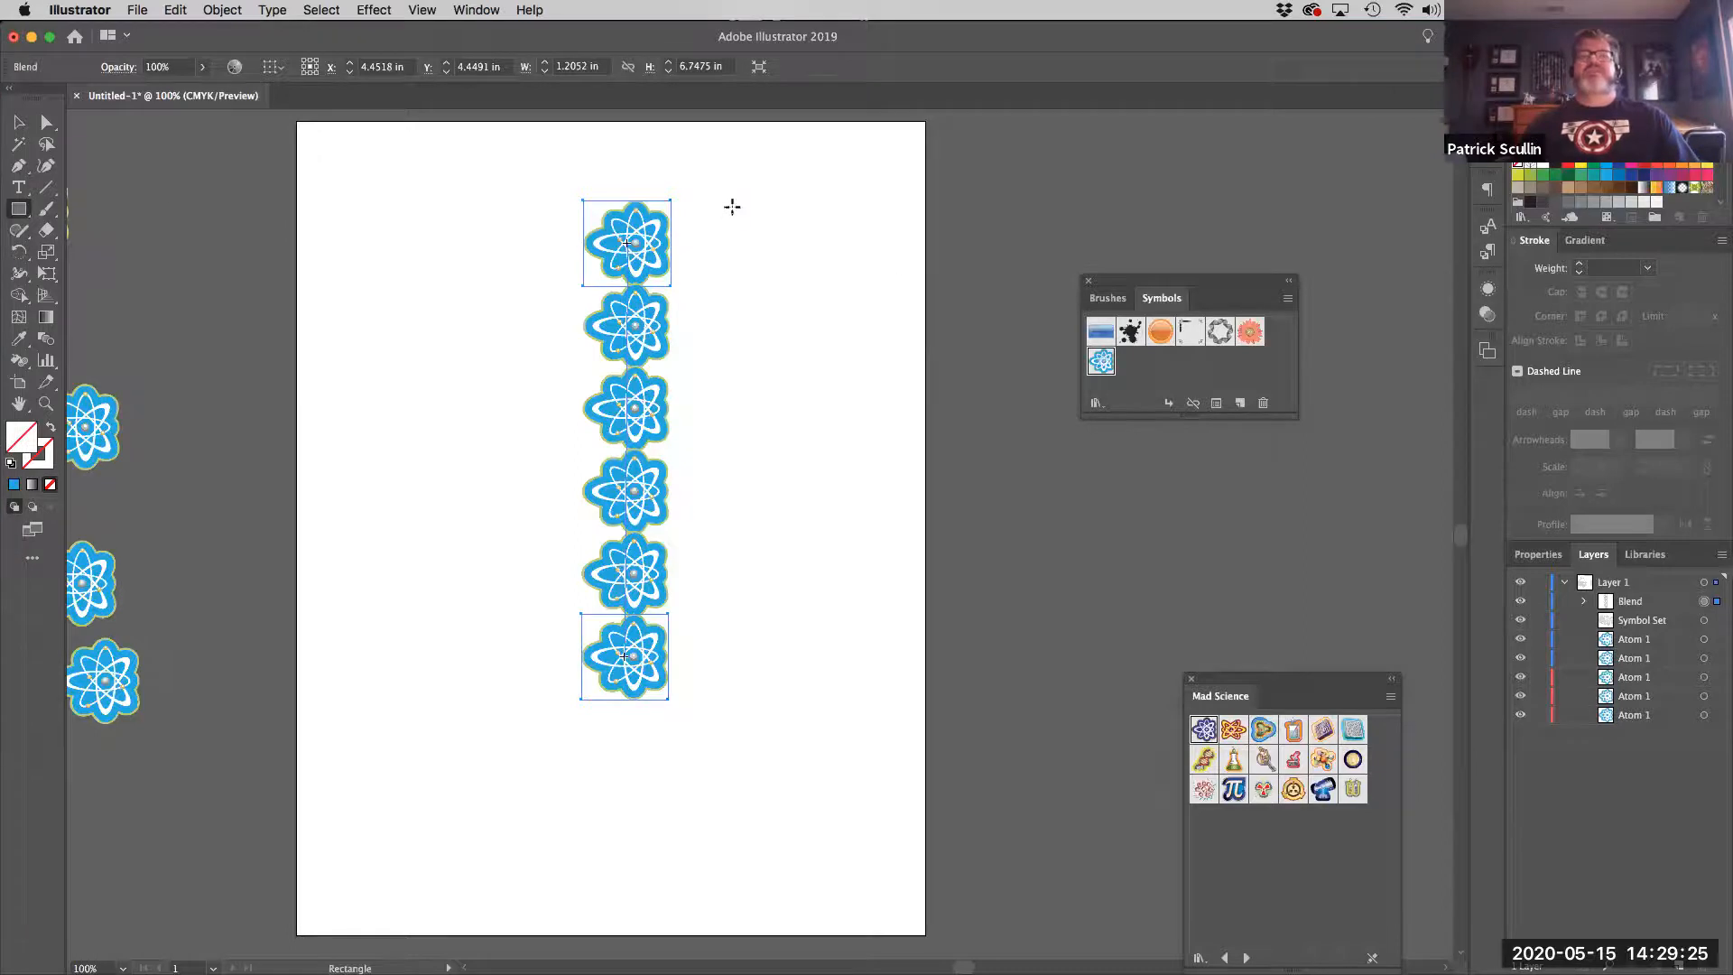
{"action": "left_click_drag", "start_coordinate": [732, 206], "coordinate": [812, 284]}
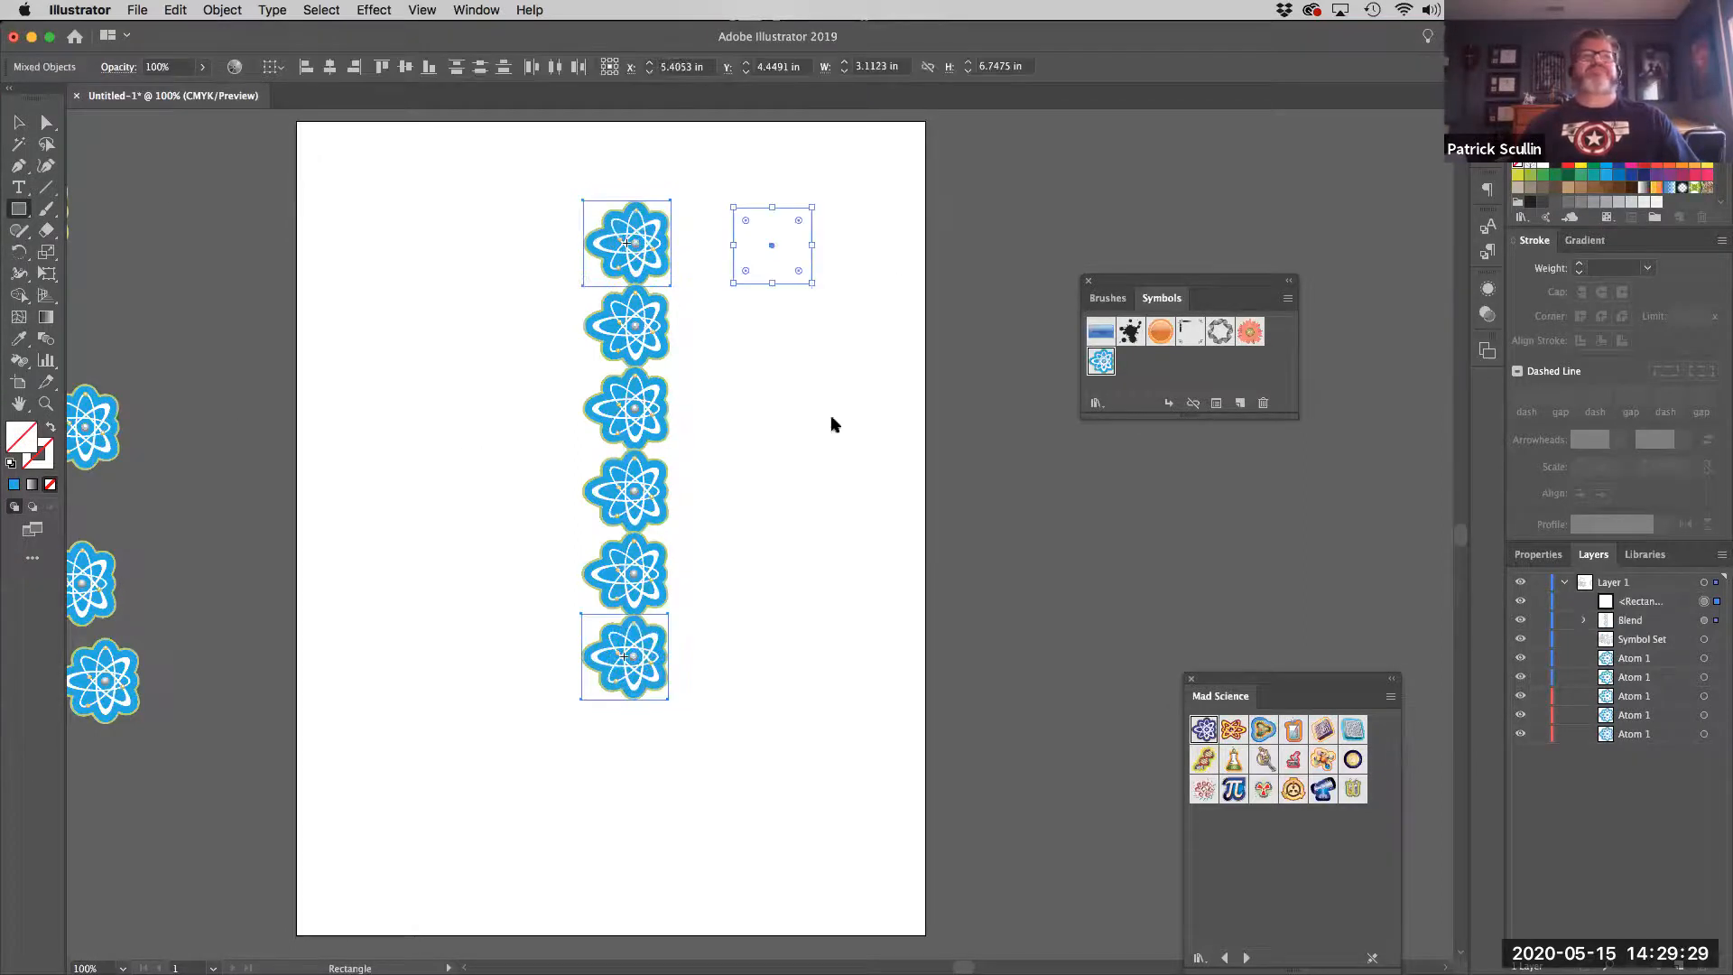
{"action": "left_click", "coordinate": [1554, 176]}
Draw an orange circle about 0.88 in across below the green rectangle and move it to about X 6.50 in, Y 7.33 in
{"action": "left_click_drag", "start_coordinate": [18, 213], "coordinate": [114, 256]}
{"action": "left_click_drag", "start_coordinate": [752, 644], "coordinate": [780, 675]}
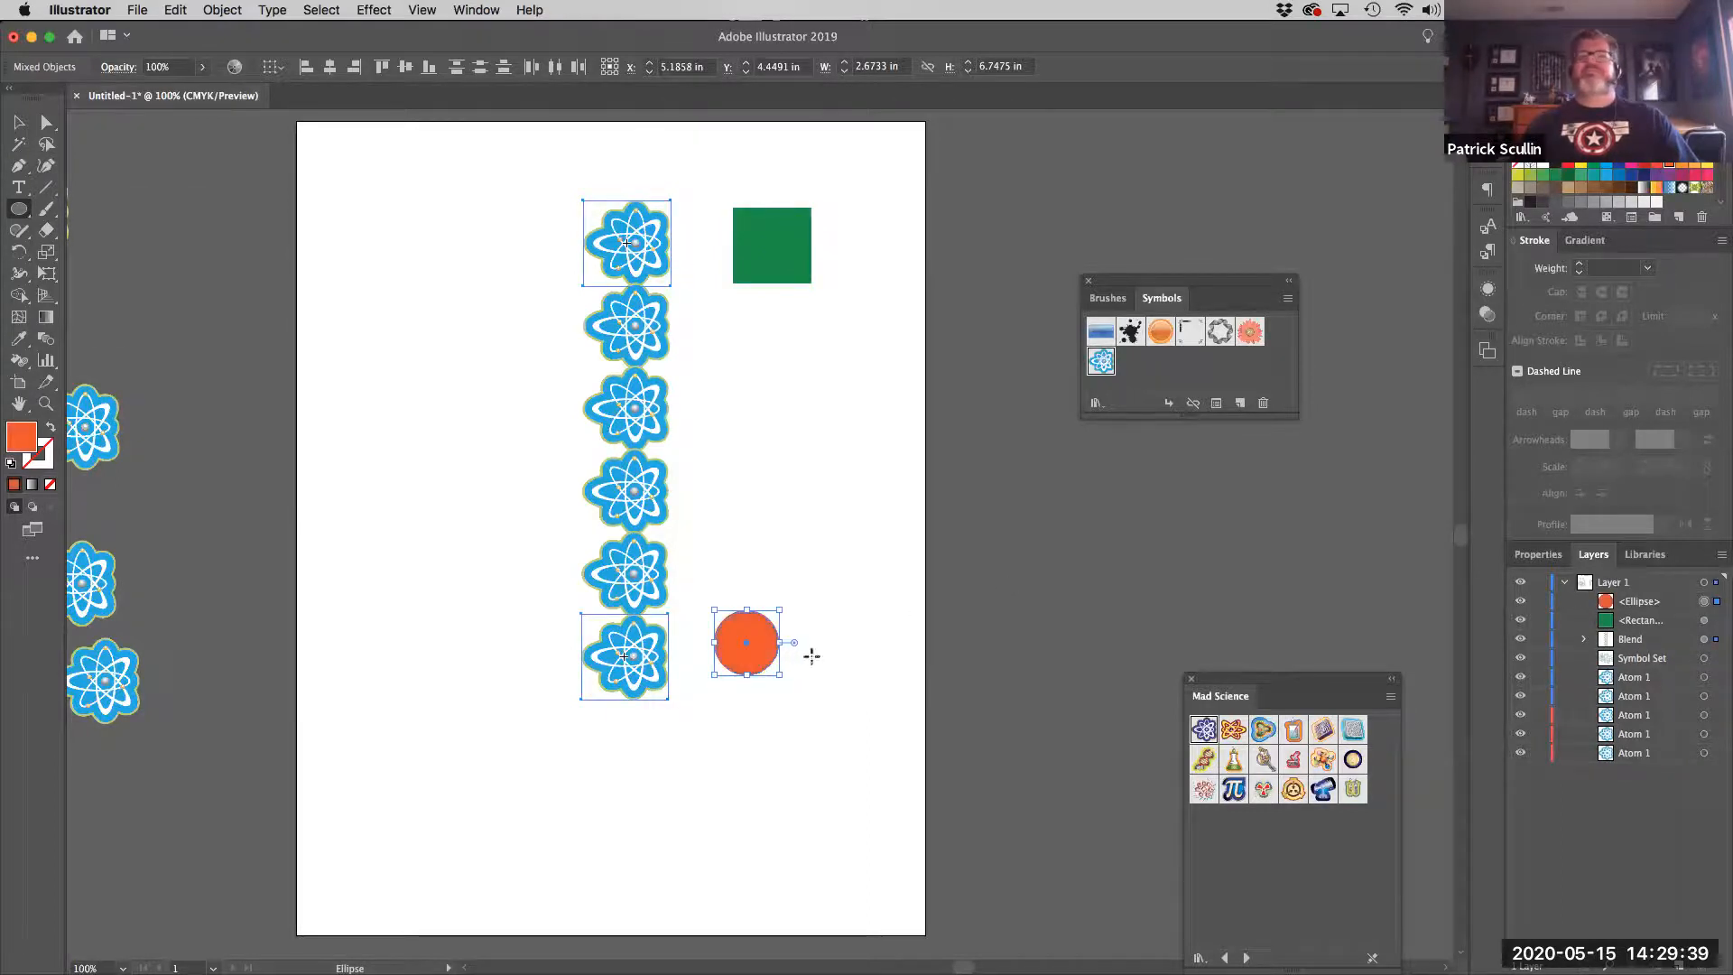
{"action": "left_click_drag", "start_coordinate": [766, 665], "coordinate": [810, 672]}
{"action": "left_click", "coordinate": [464, 489]}
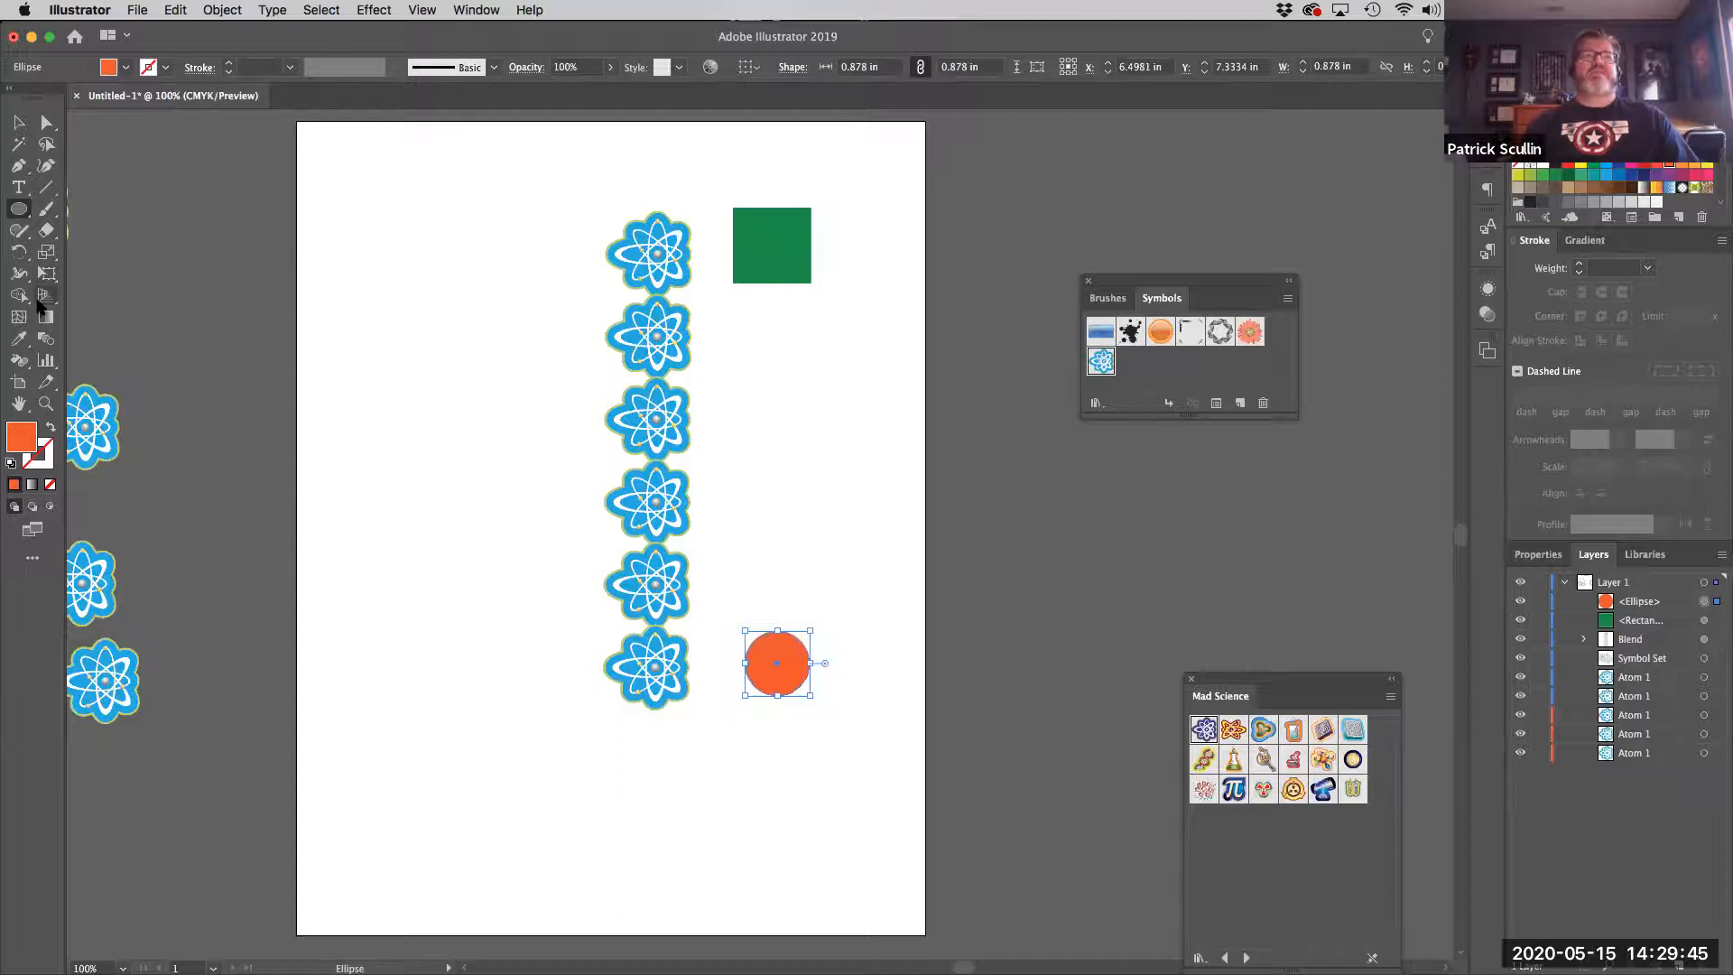
Select the green rectangle and orange circle and blend them together with the Blend tool
{"action": "key", "text": "super"}
{"action": "left_click_drag", "start_coordinate": [733, 144], "coordinate": [852, 728]}
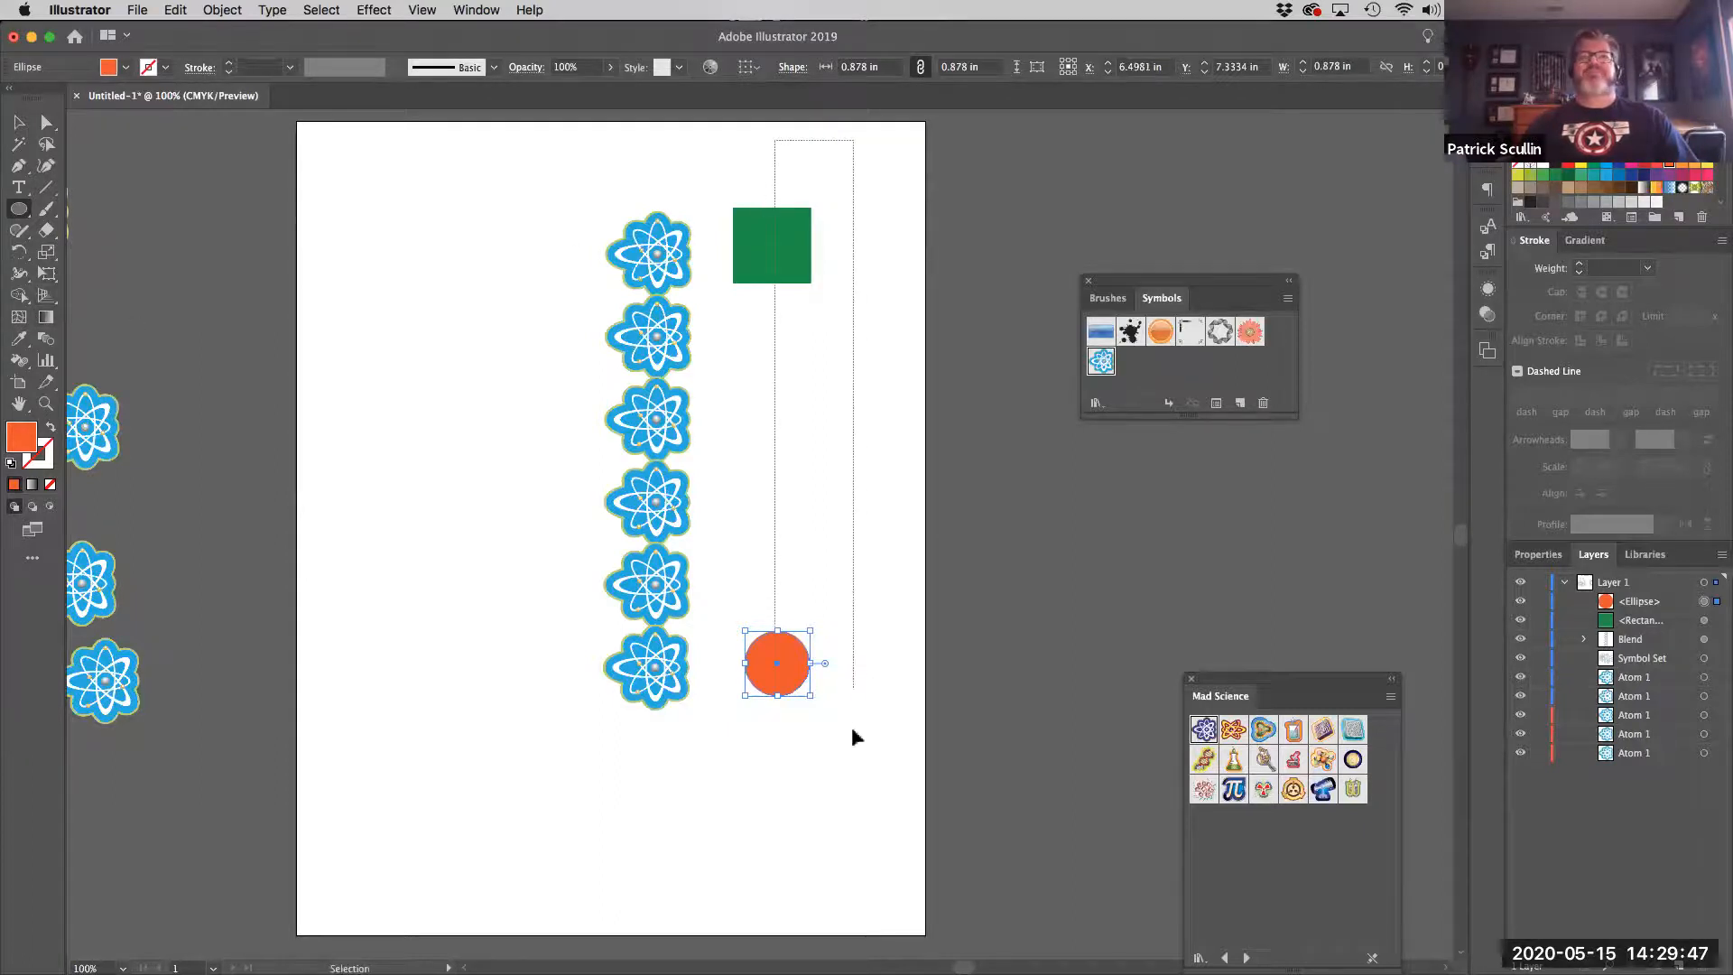
{"action": "left_click", "coordinate": [46, 338]}
{"action": "left_click", "coordinate": [790, 258]}
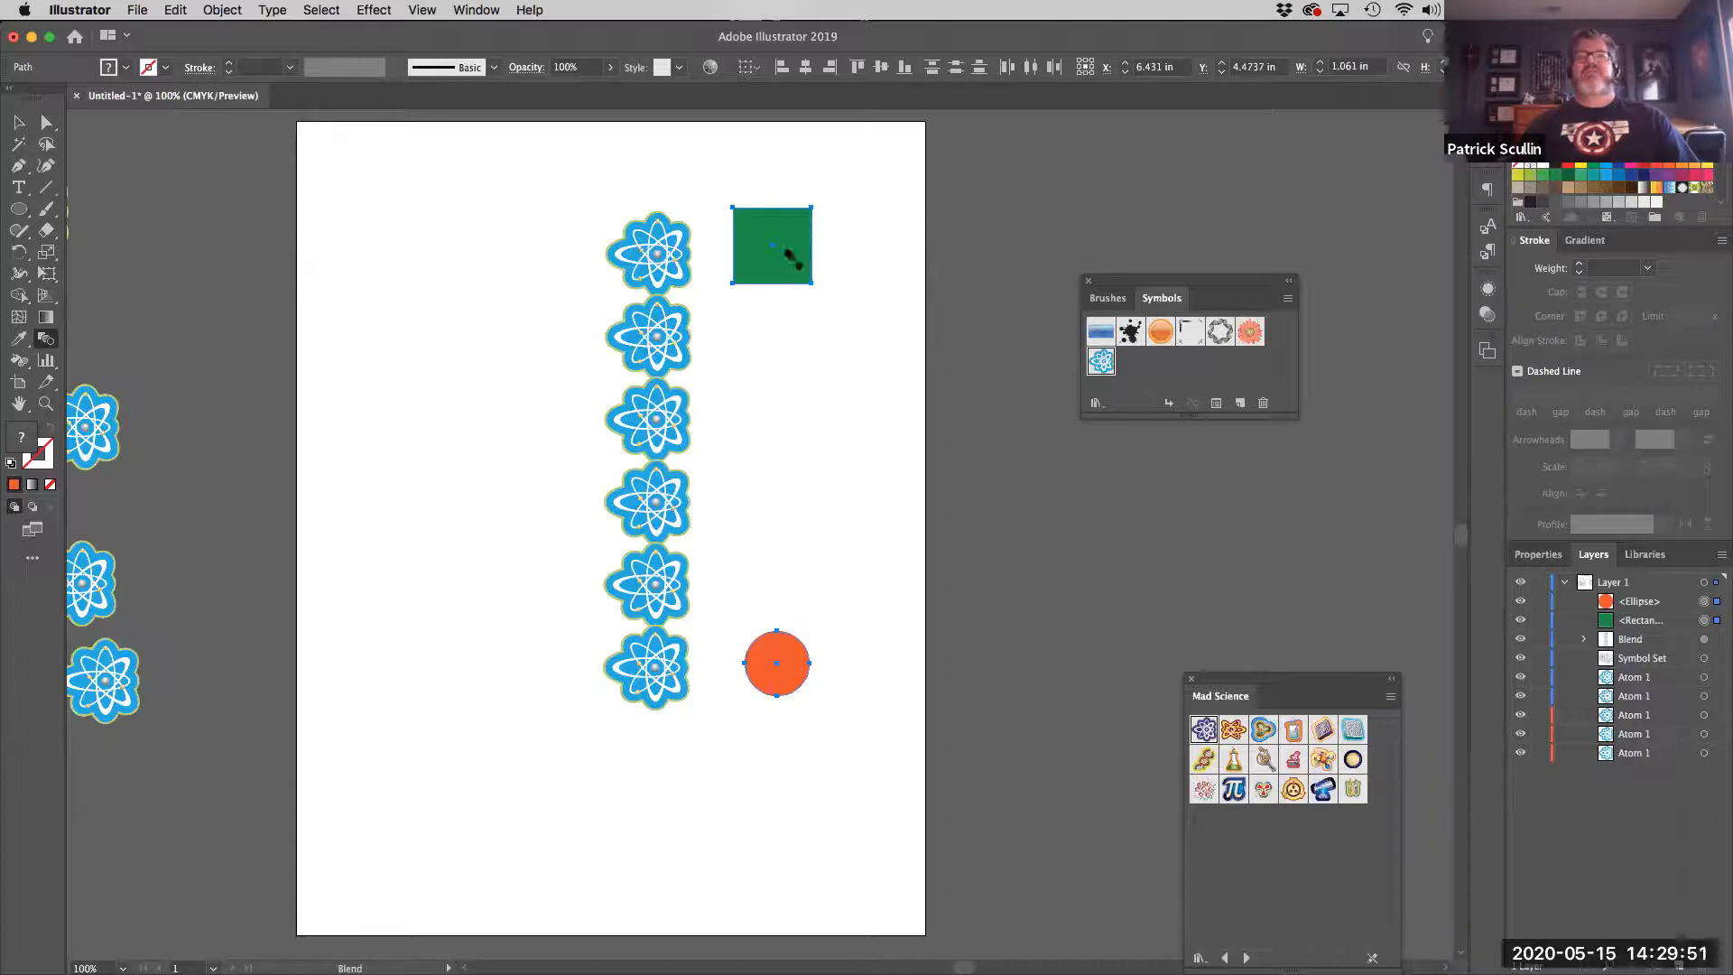
{"action": "left_click", "coordinate": [793, 677]}
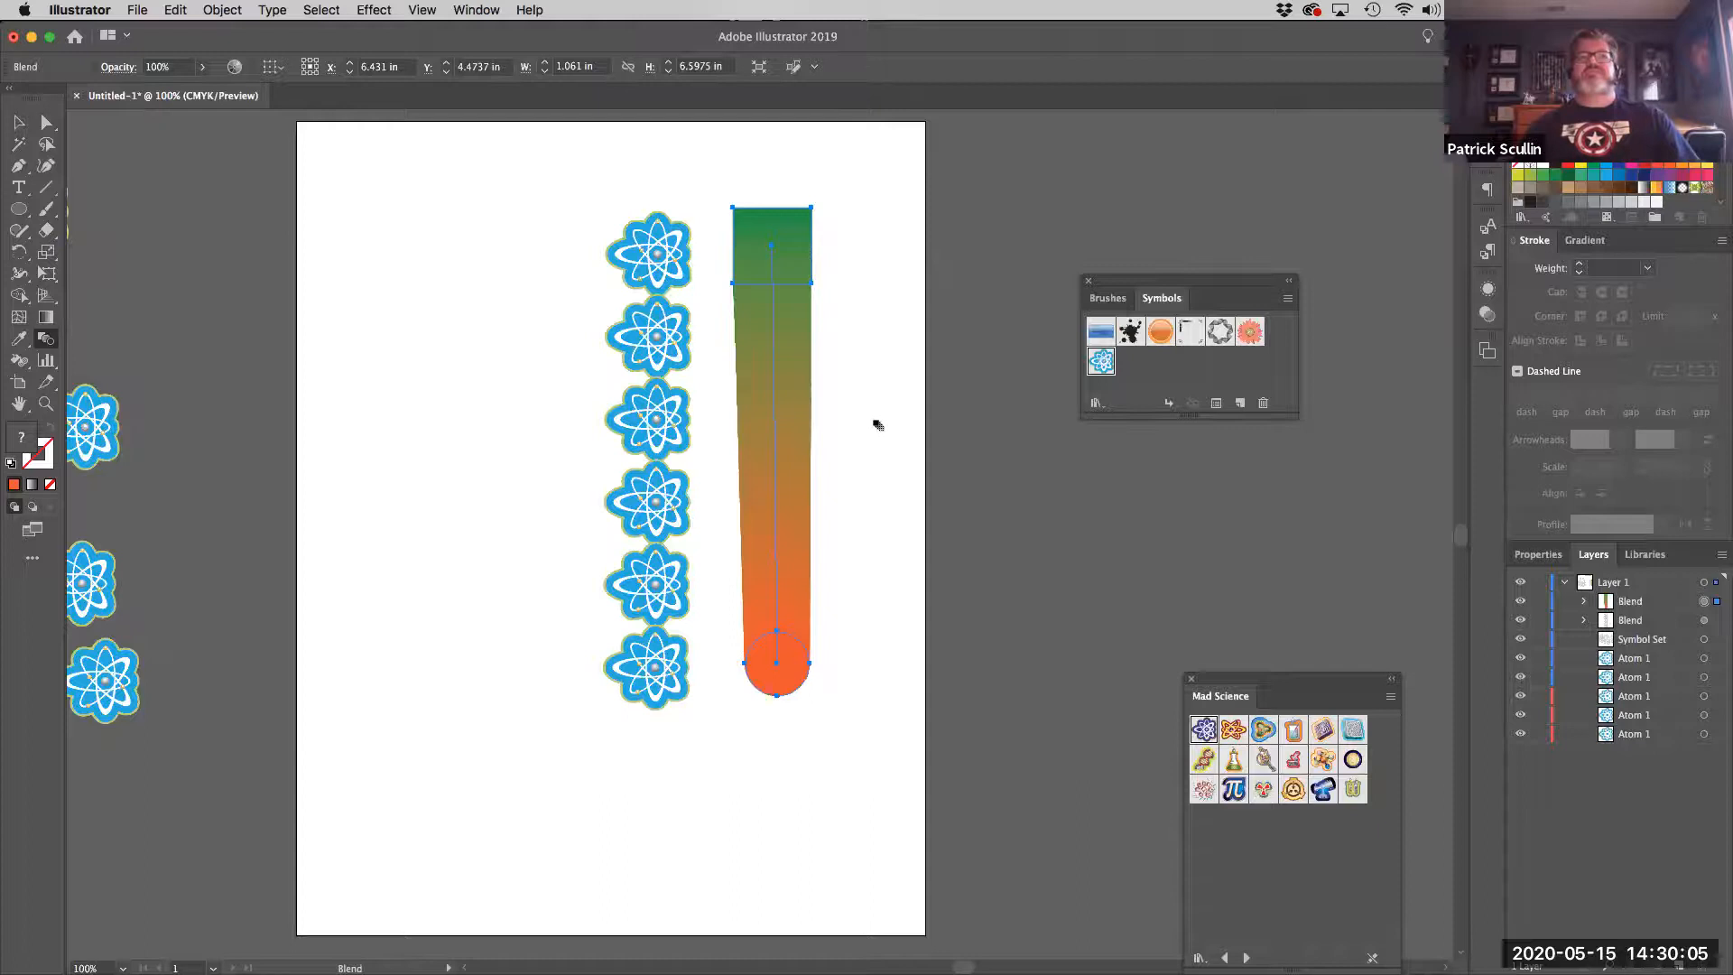
Move the lower anchor of the green-to-orange blend's spine to about X 6.95 in, Y 8.47 in with Direct Selection
{"action": "left_click", "coordinate": [47, 122]}
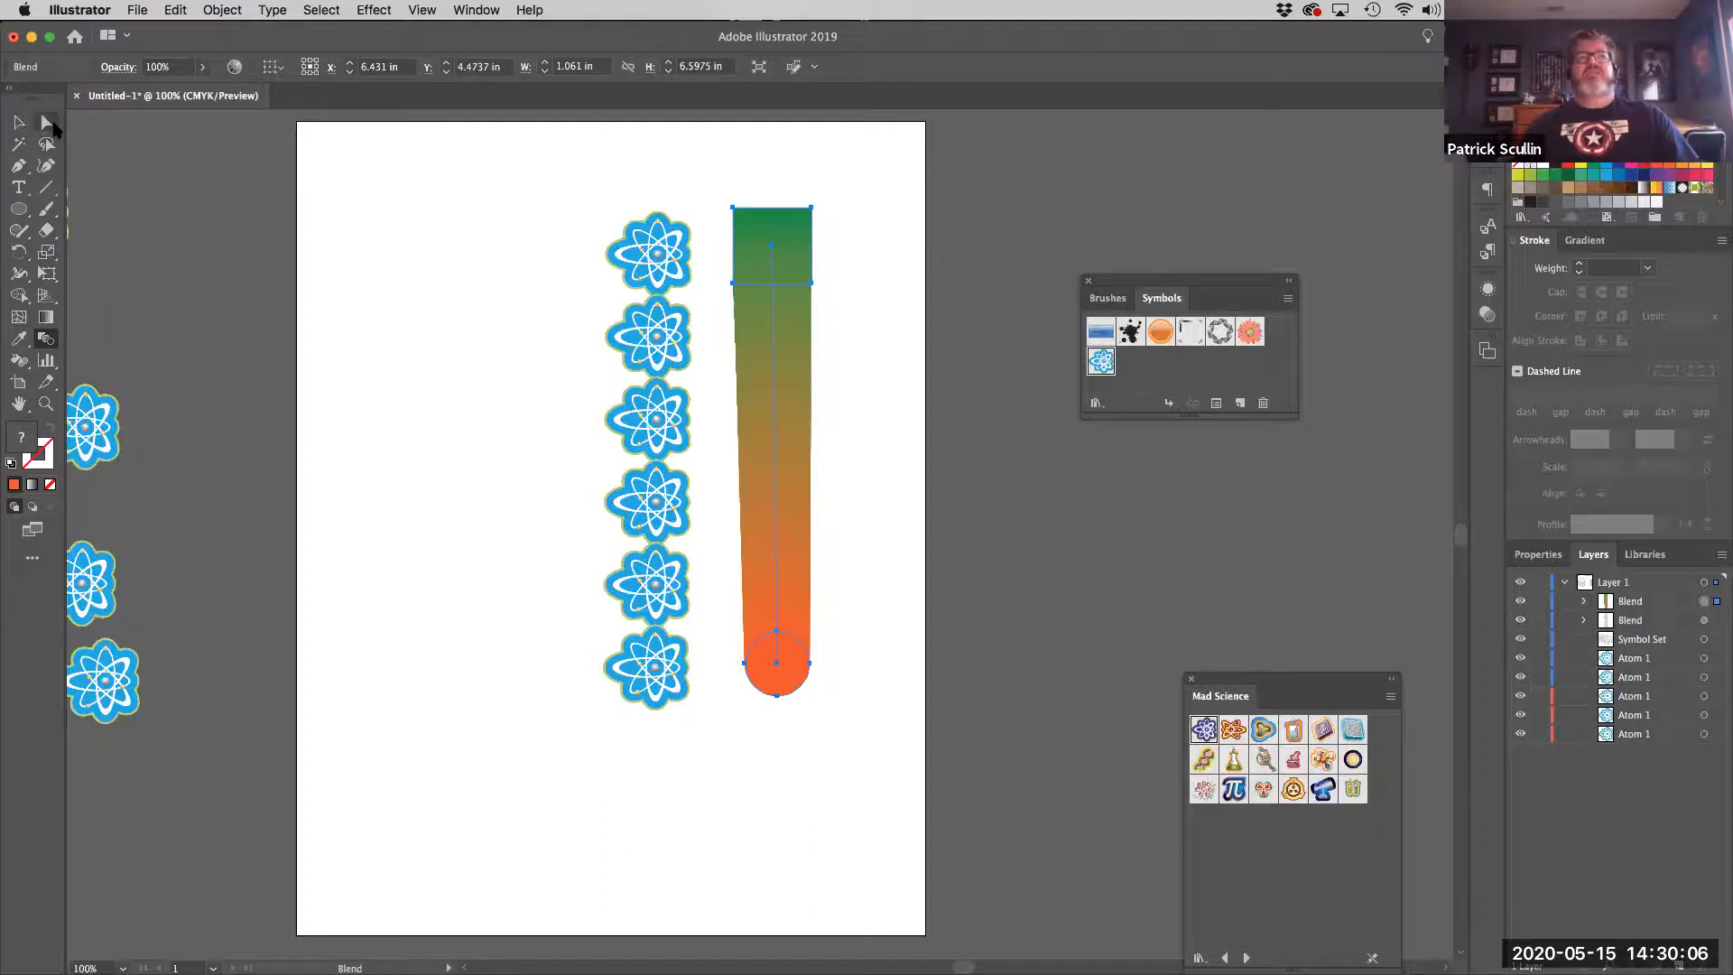
{"action": "left_click", "coordinate": [859, 724]}
{"action": "left_click", "coordinate": [778, 664]}
{"action": "left_click_drag", "start_coordinate": [778, 666], "coordinate": [829, 777]}
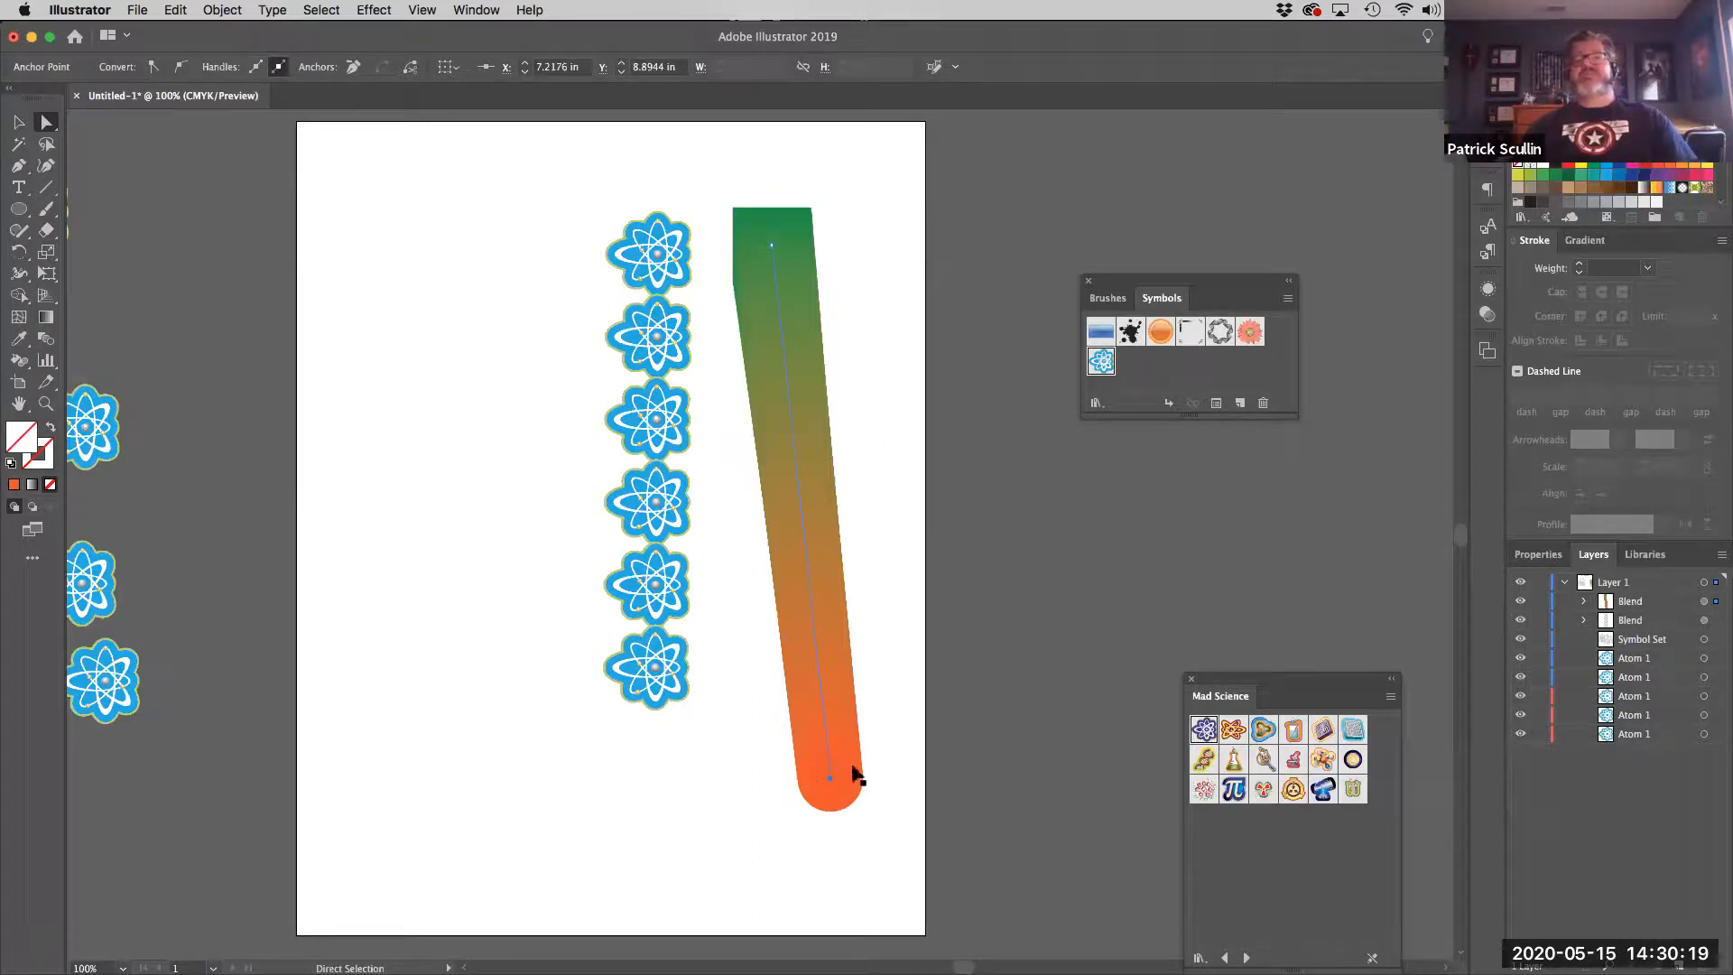
{"action": "left_click_drag", "start_coordinate": [831, 781], "coordinate": [811, 753]}
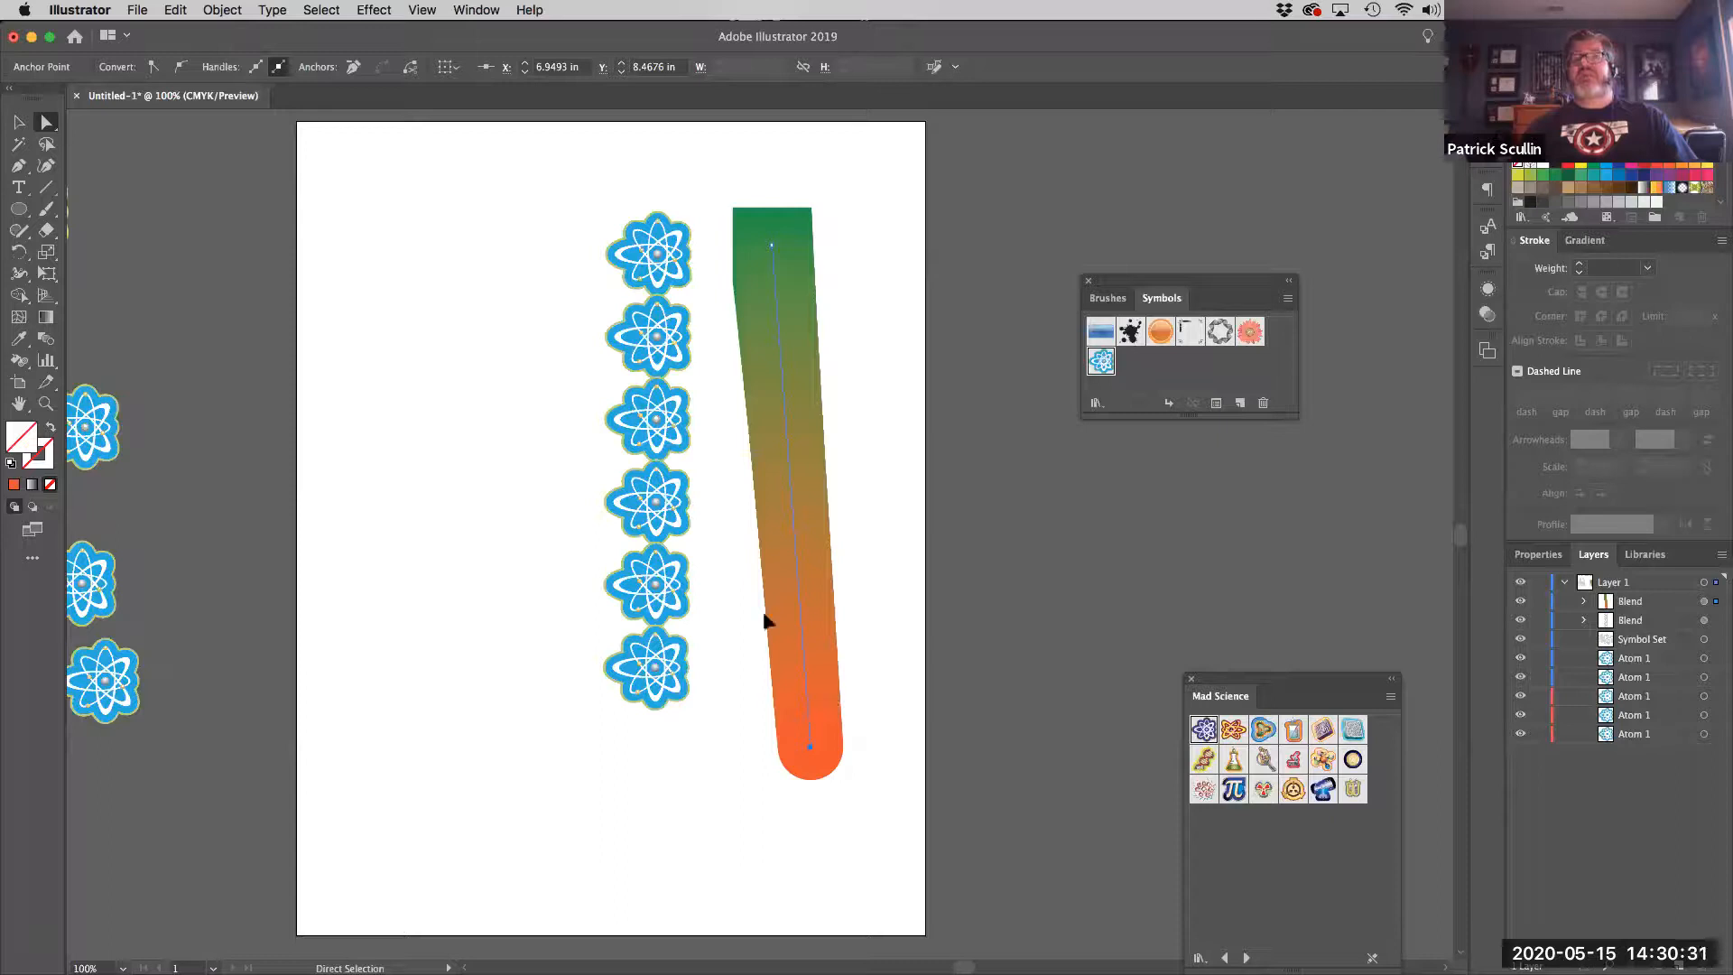
Move the atom blend toward the artboard's left side and the green-to-orange blend to about X 4.29 in, Y 4.88 in
{"action": "left_click", "coordinate": [19, 122]}
{"action": "left_click_drag", "start_coordinate": [513, 190], "coordinate": [719, 727]}
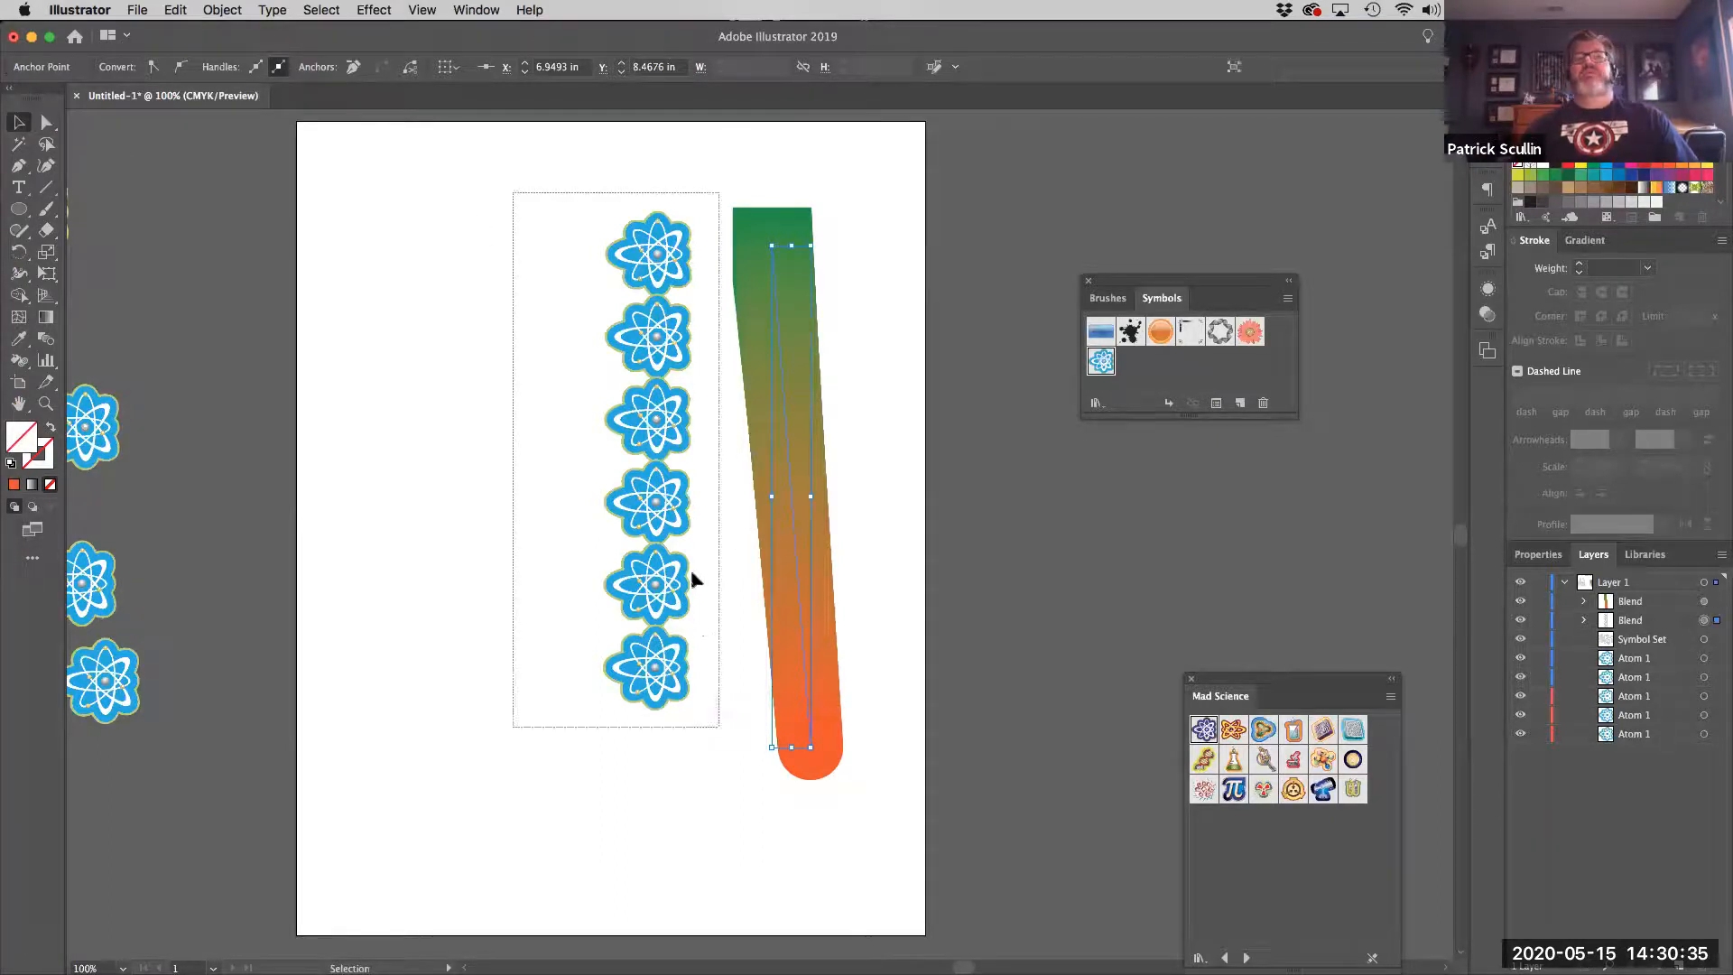
{"action": "left_click_drag", "start_coordinate": [677, 519], "coordinate": [438, 528]}
{"action": "left_click_drag", "start_coordinate": [789, 444], "coordinate": [626, 434]}
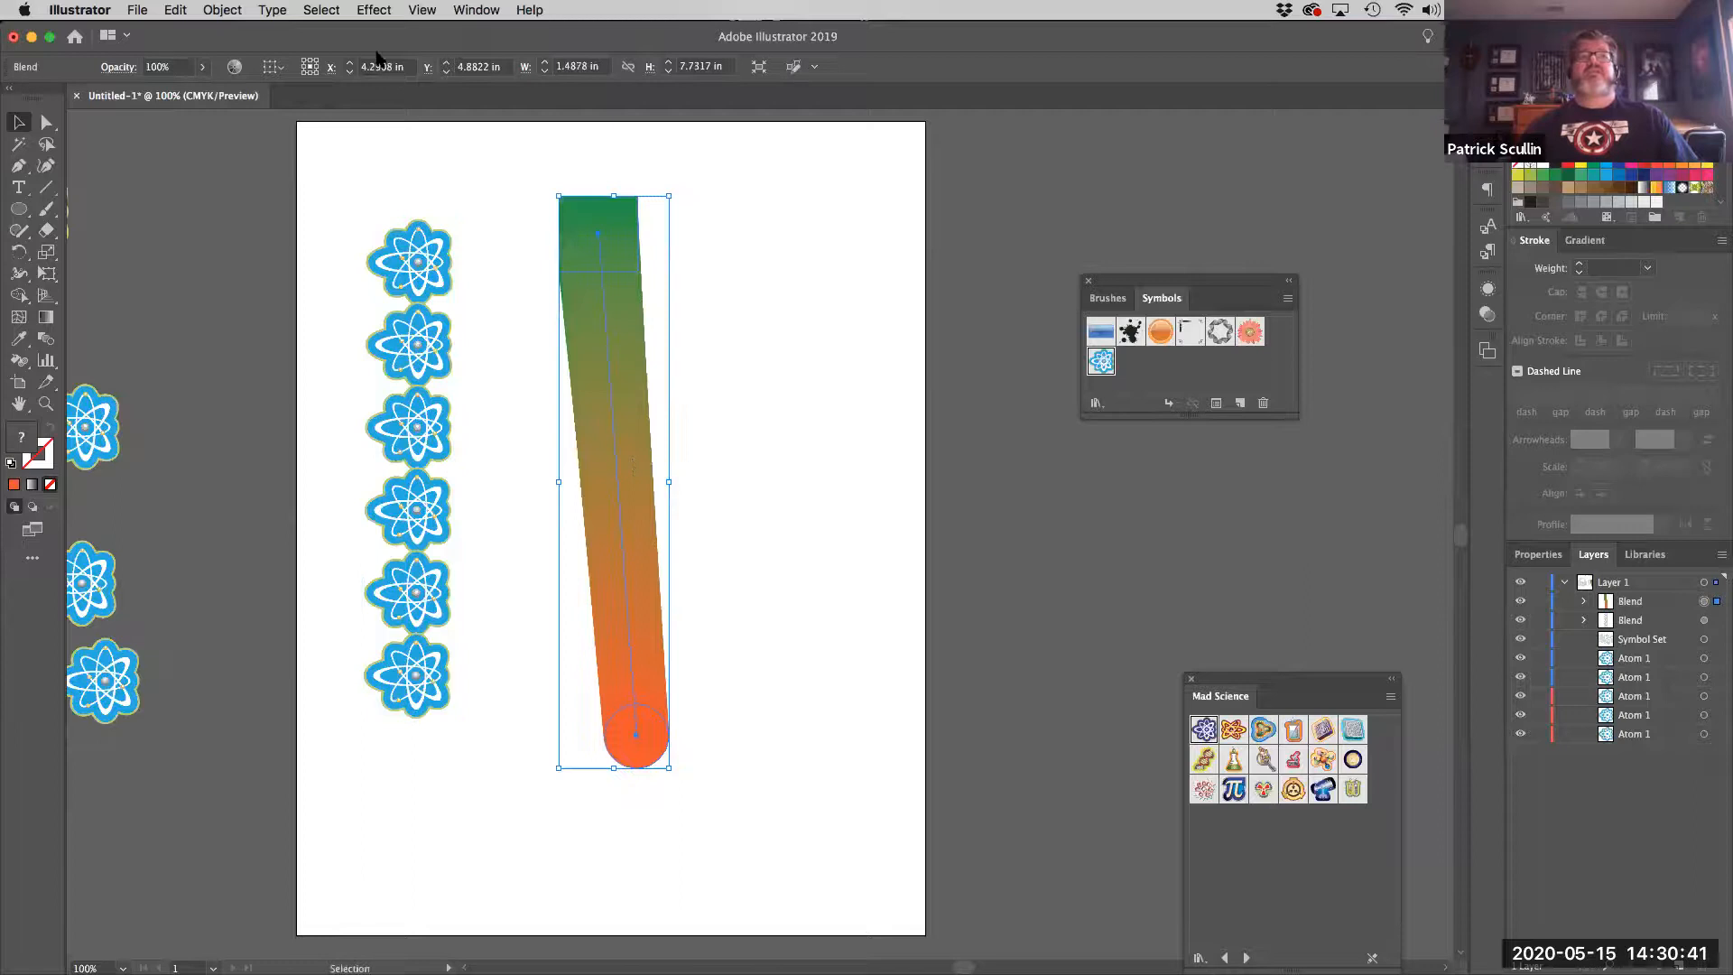
Examine both blends' spines and end objects in Outline view, and return to Preview
{"action": "left_click", "coordinate": [420, 11]}
{"action": "left_click", "coordinate": [442, 34]}
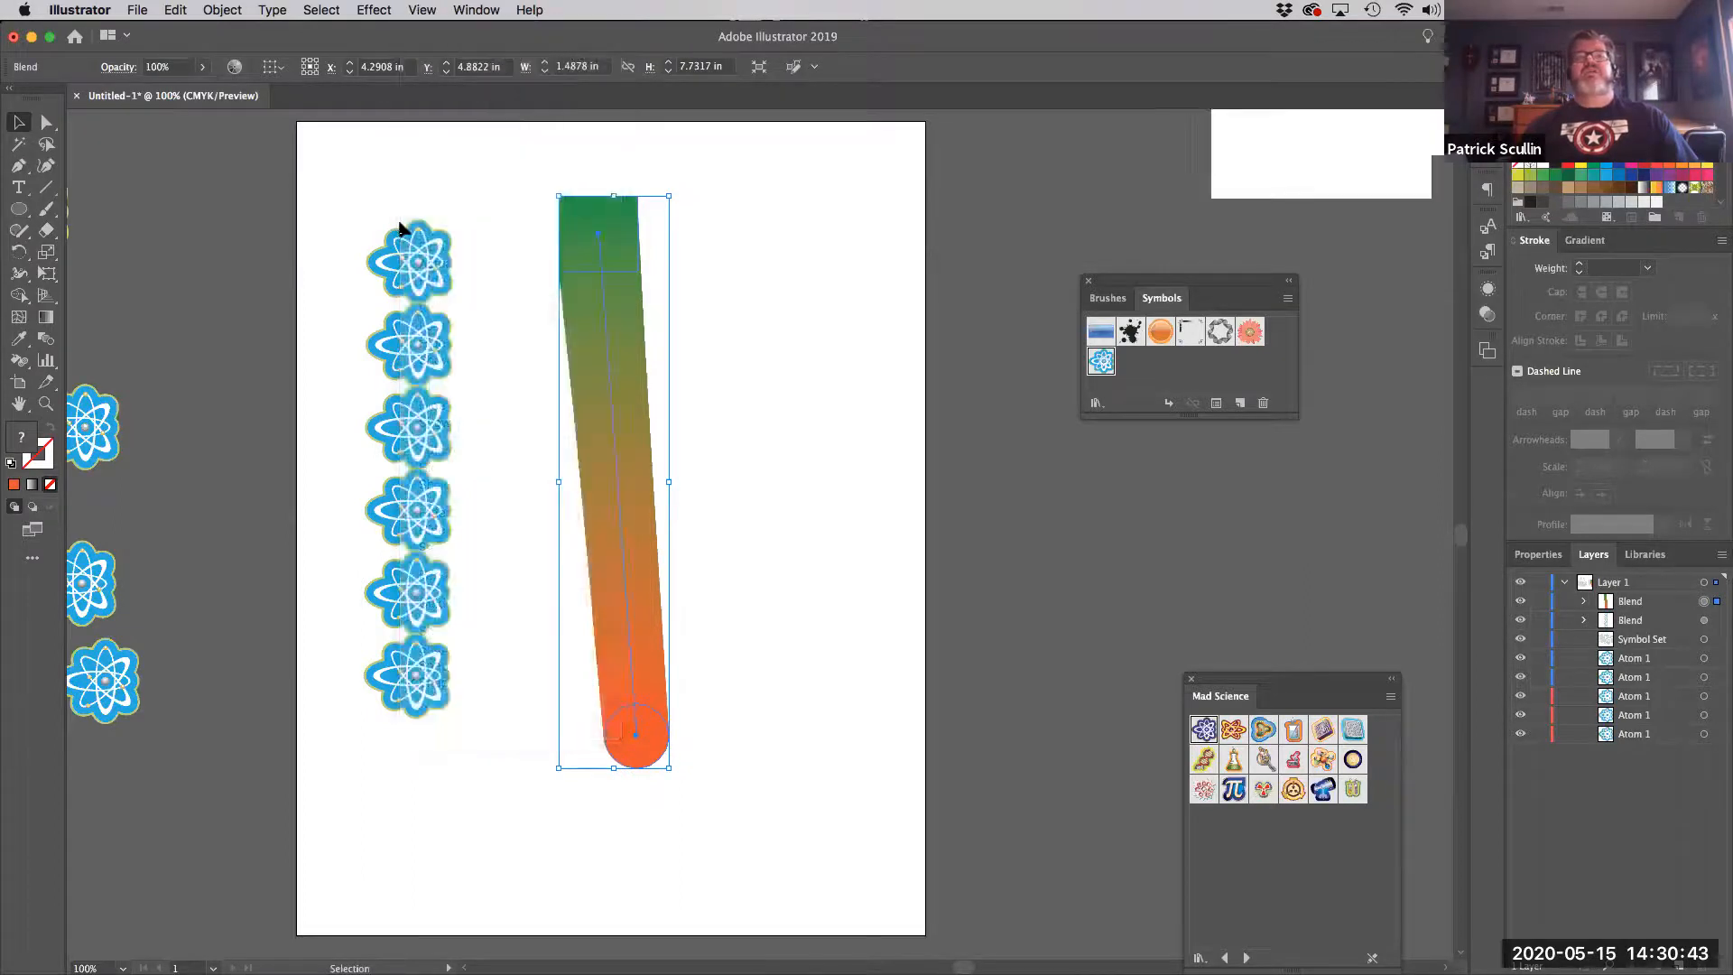
{"action": "left_click", "coordinate": [792, 383]}
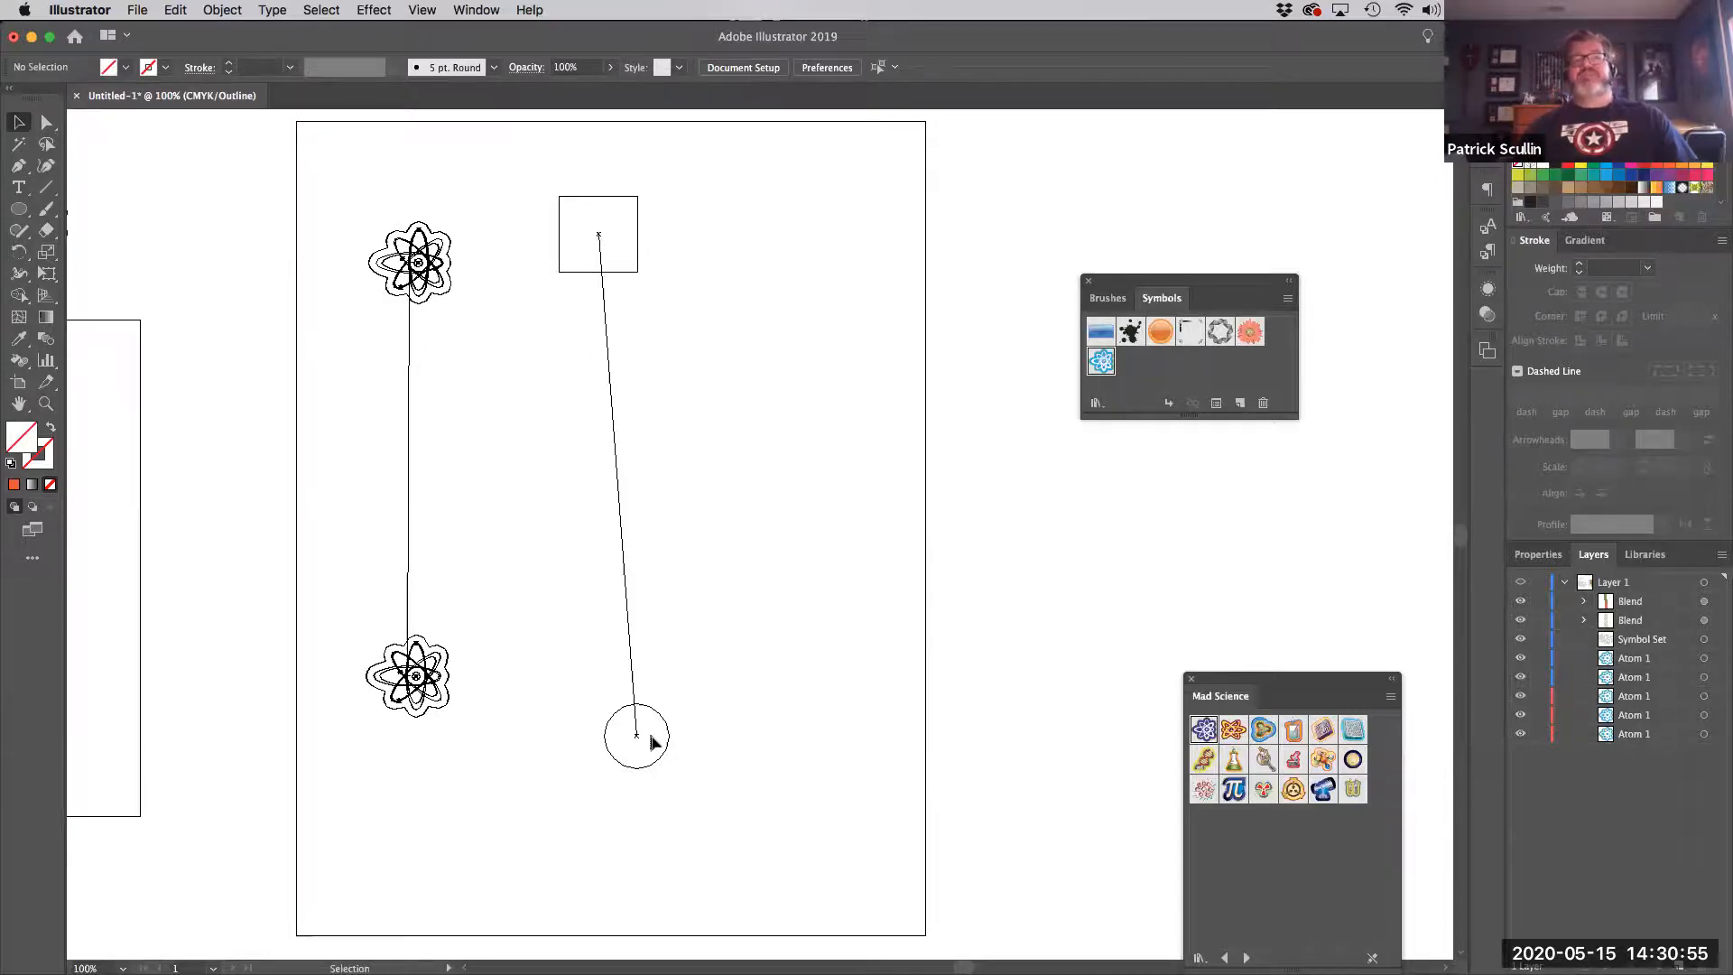
{"action": "left_click", "coordinate": [422, 10]}
{"action": "left_click", "coordinate": [433, 32]}
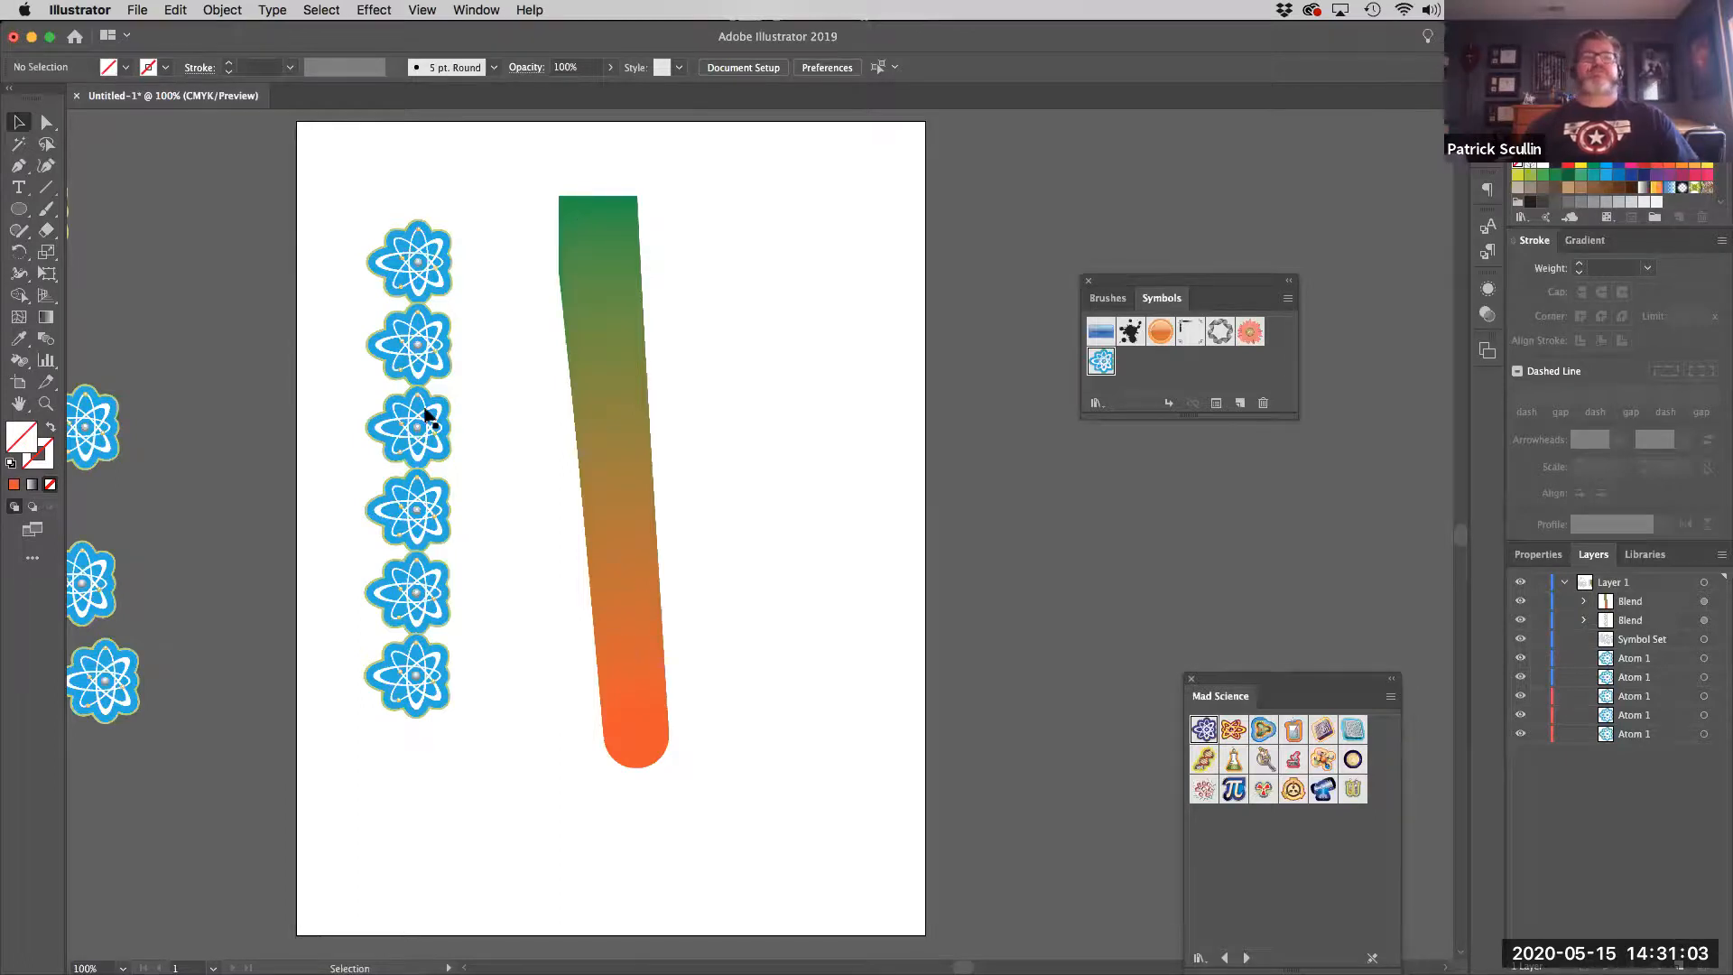
Draw a wavy open Pen path down the artboard right of the green-to-orange blend, ending at about X 6.10 in, Y 8.55 in
{"action": "left_click", "coordinate": [45, 188]}
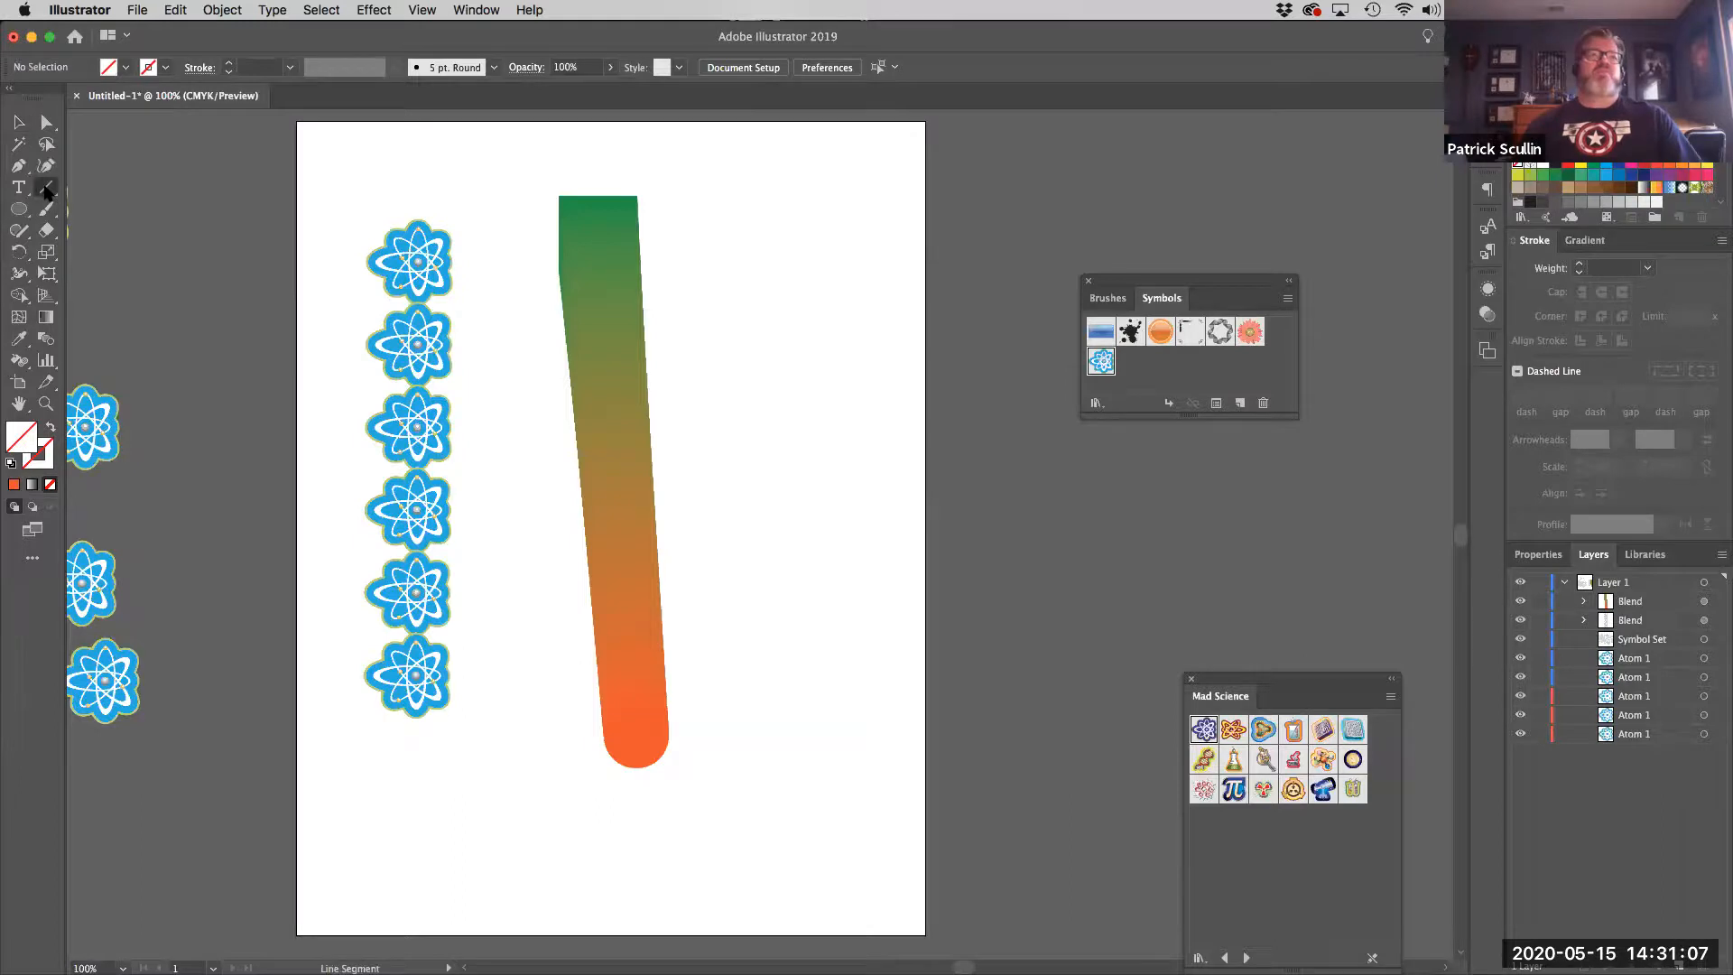
{"action": "left_click", "coordinate": [45, 189]}
{"action": "left_click", "coordinate": [45, 210]}
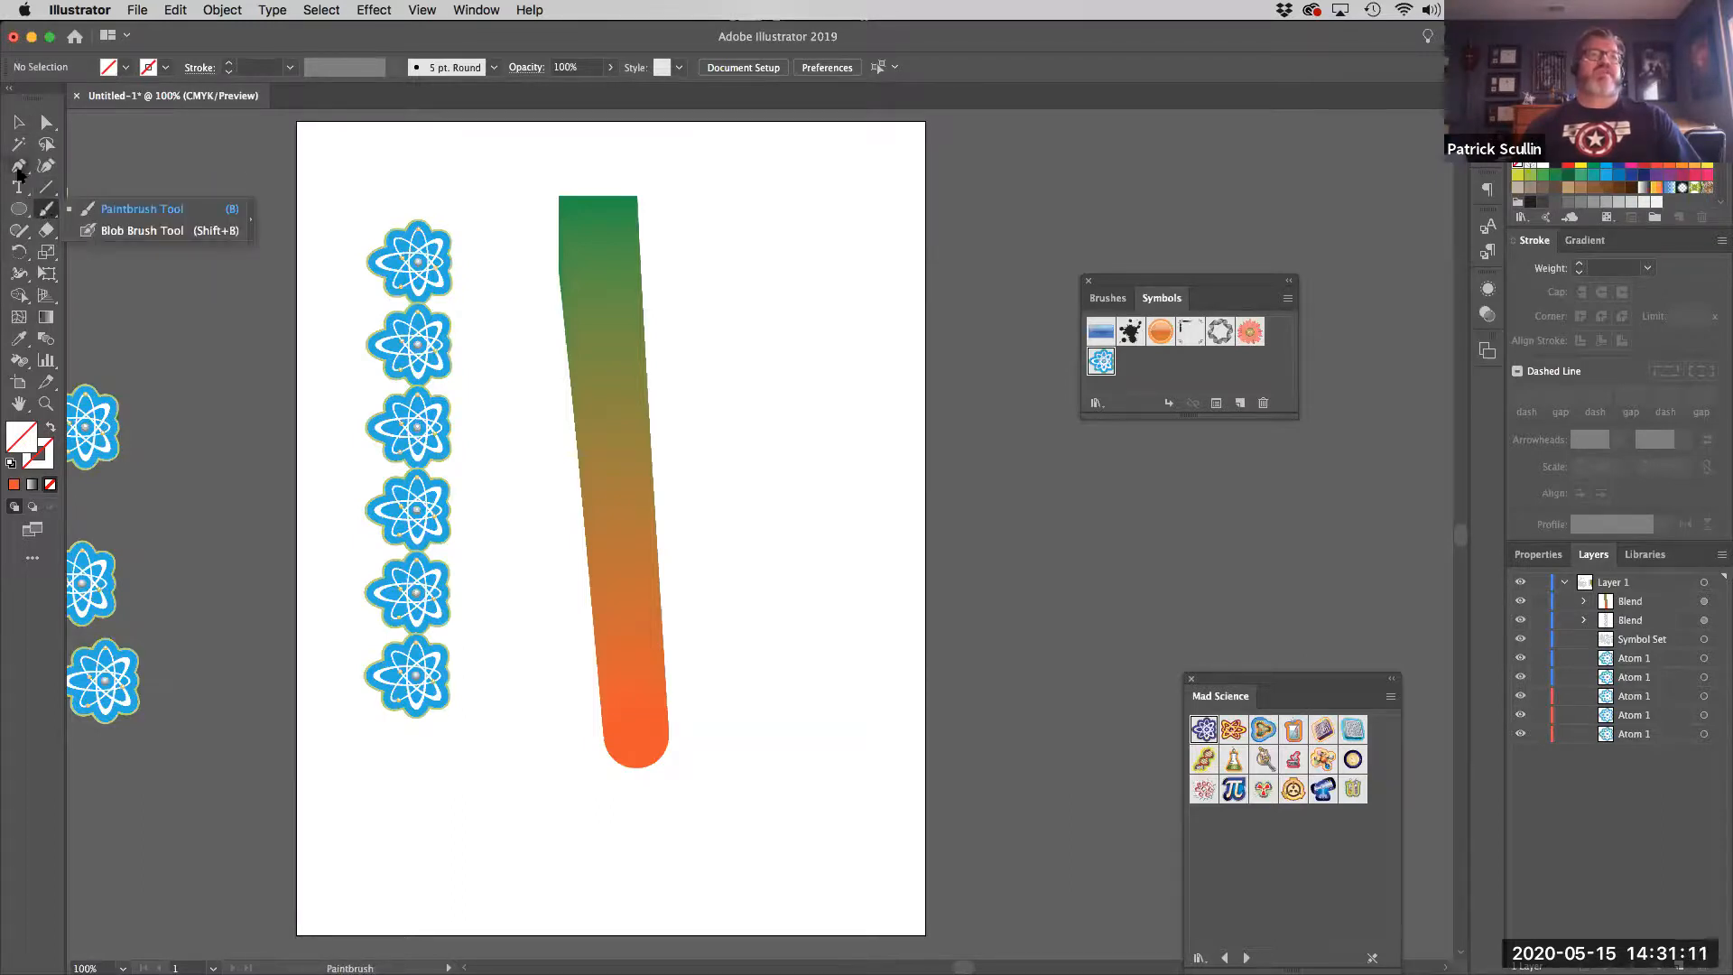
{"action": "left_click", "coordinate": [18, 169]}
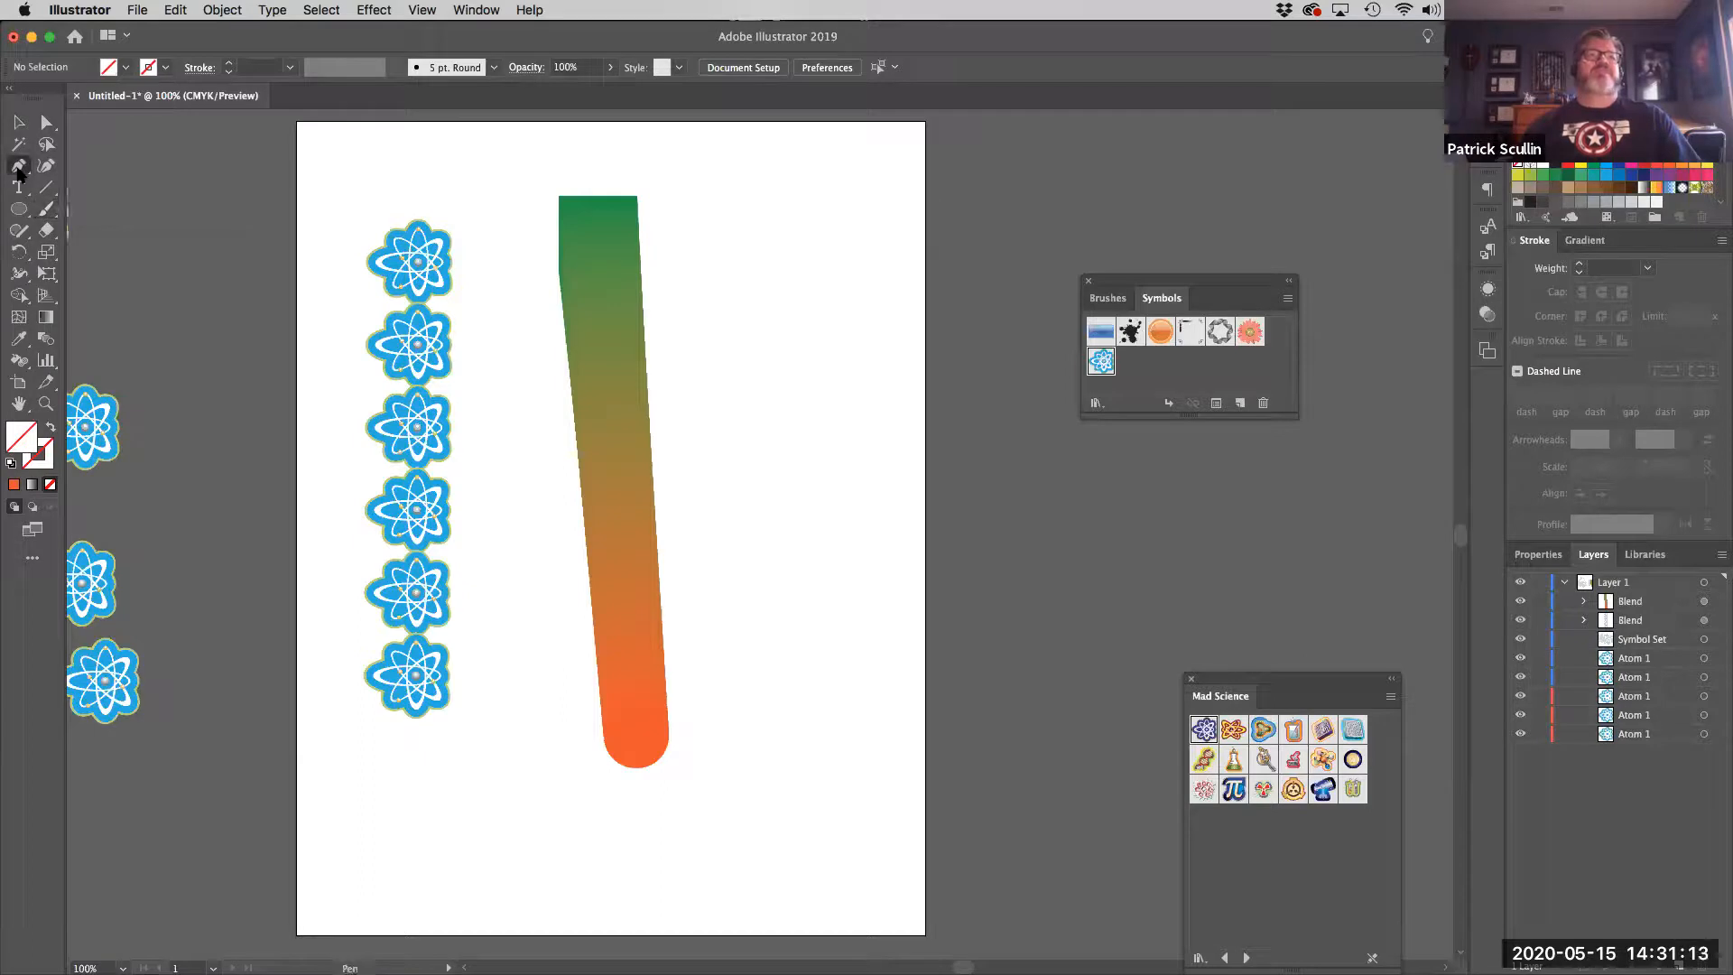
{"action": "left_click", "coordinate": [787, 213]}
{"action": "left_click_drag", "start_coordinate": [743, 323], "coordinate": [770, 381]}
{"action": "left_click_drag", "start_coordinate": [843, 434], "coordinate": [820, 492]}
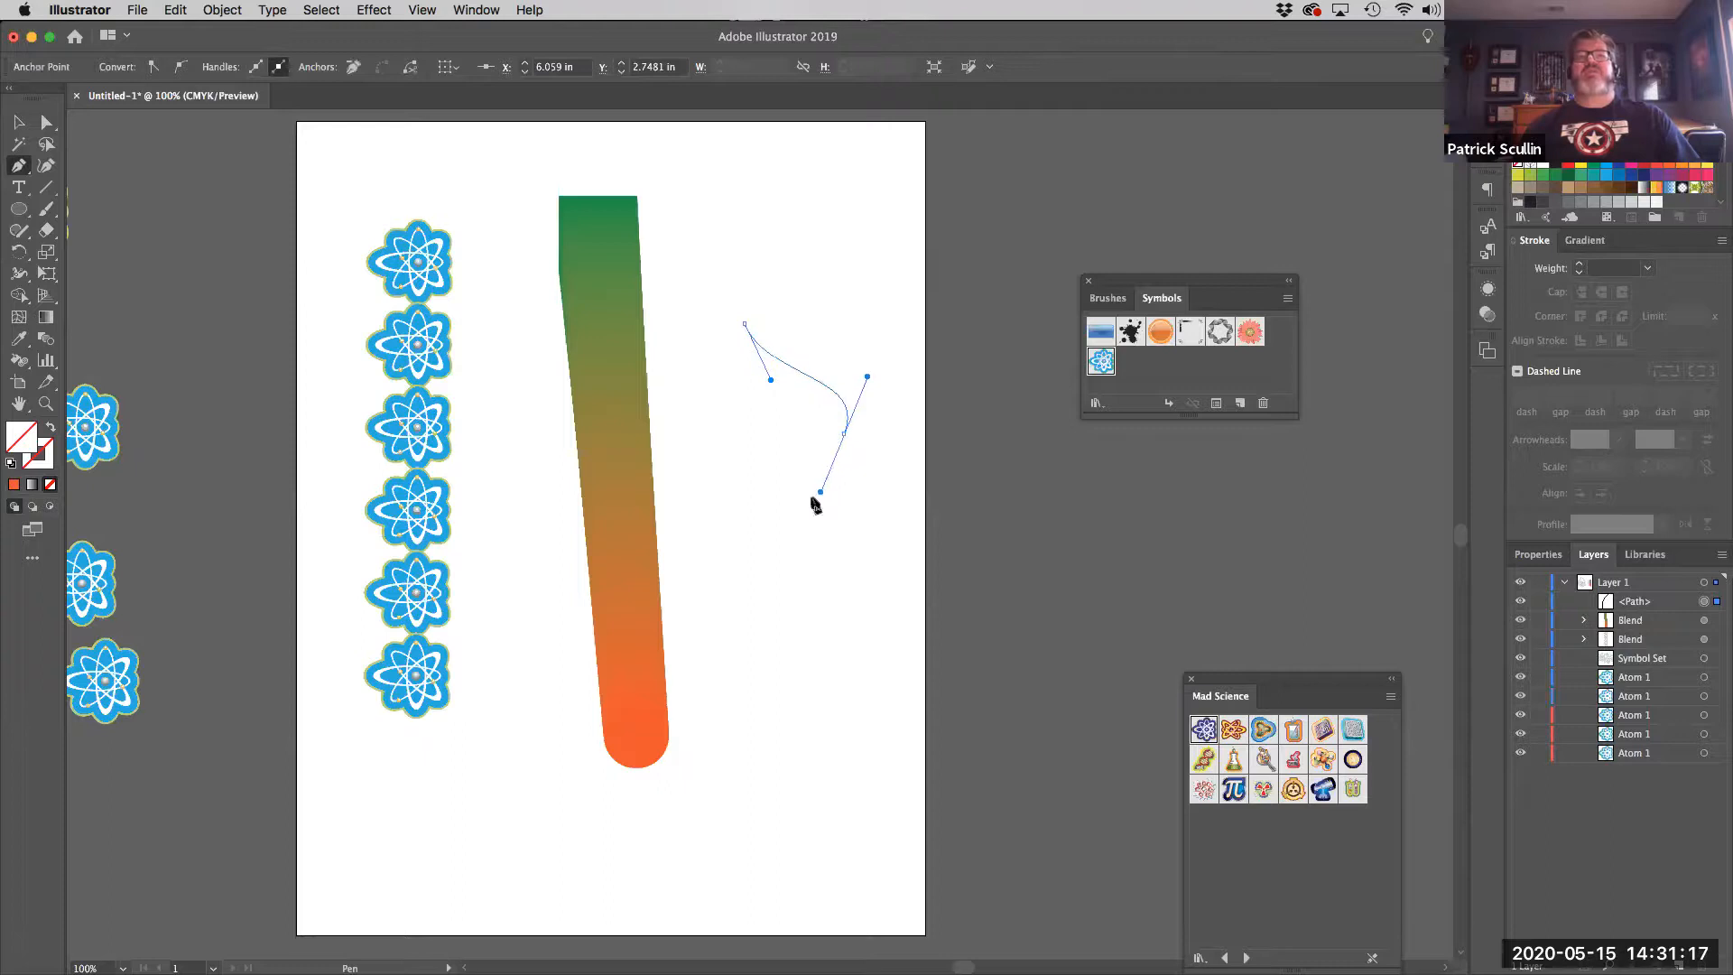
{"action": "mouse_move", "coordinate": [781, 549]}
{"action": "left_mouse_down"}
{"action": "mouse_move", "coordinate": [778, 630]}
{"action": "mouse_move", "coordinate": [816, 696]}
{"action": "mouse_move", "coordinate": [789, 702]}
{"action": "mouse_move", "coordinate": [784, 792]}
{"action": "left_mouse_up"}
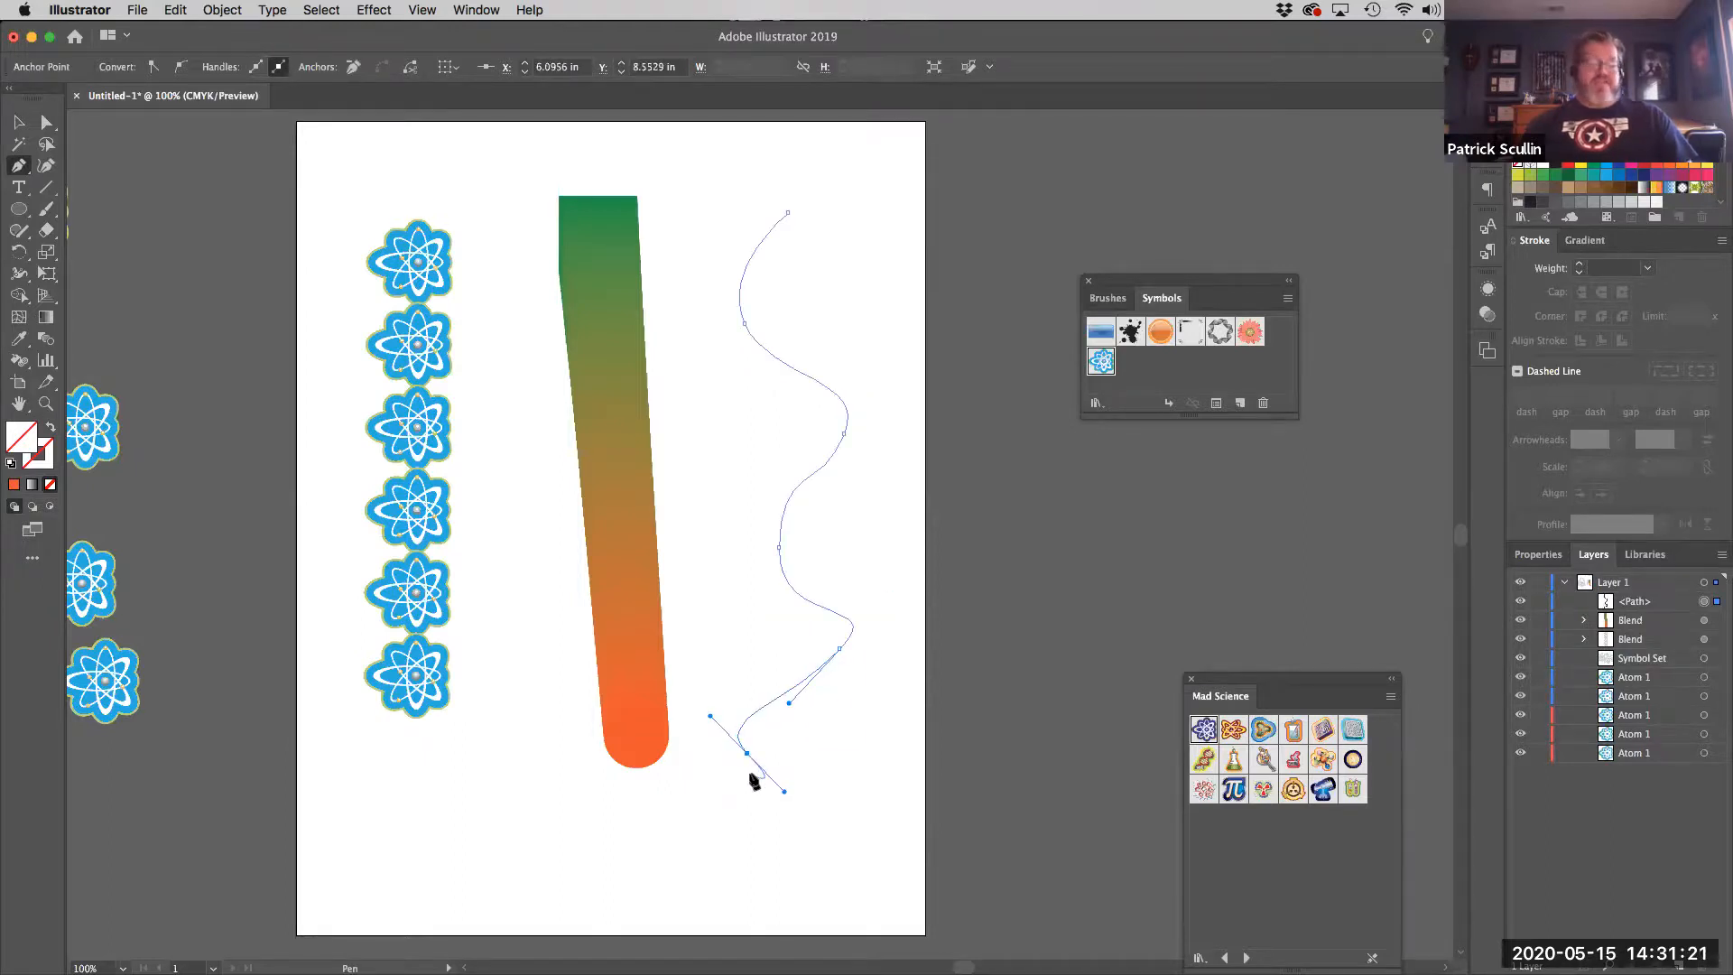
{"action": "key", "text": "v"}
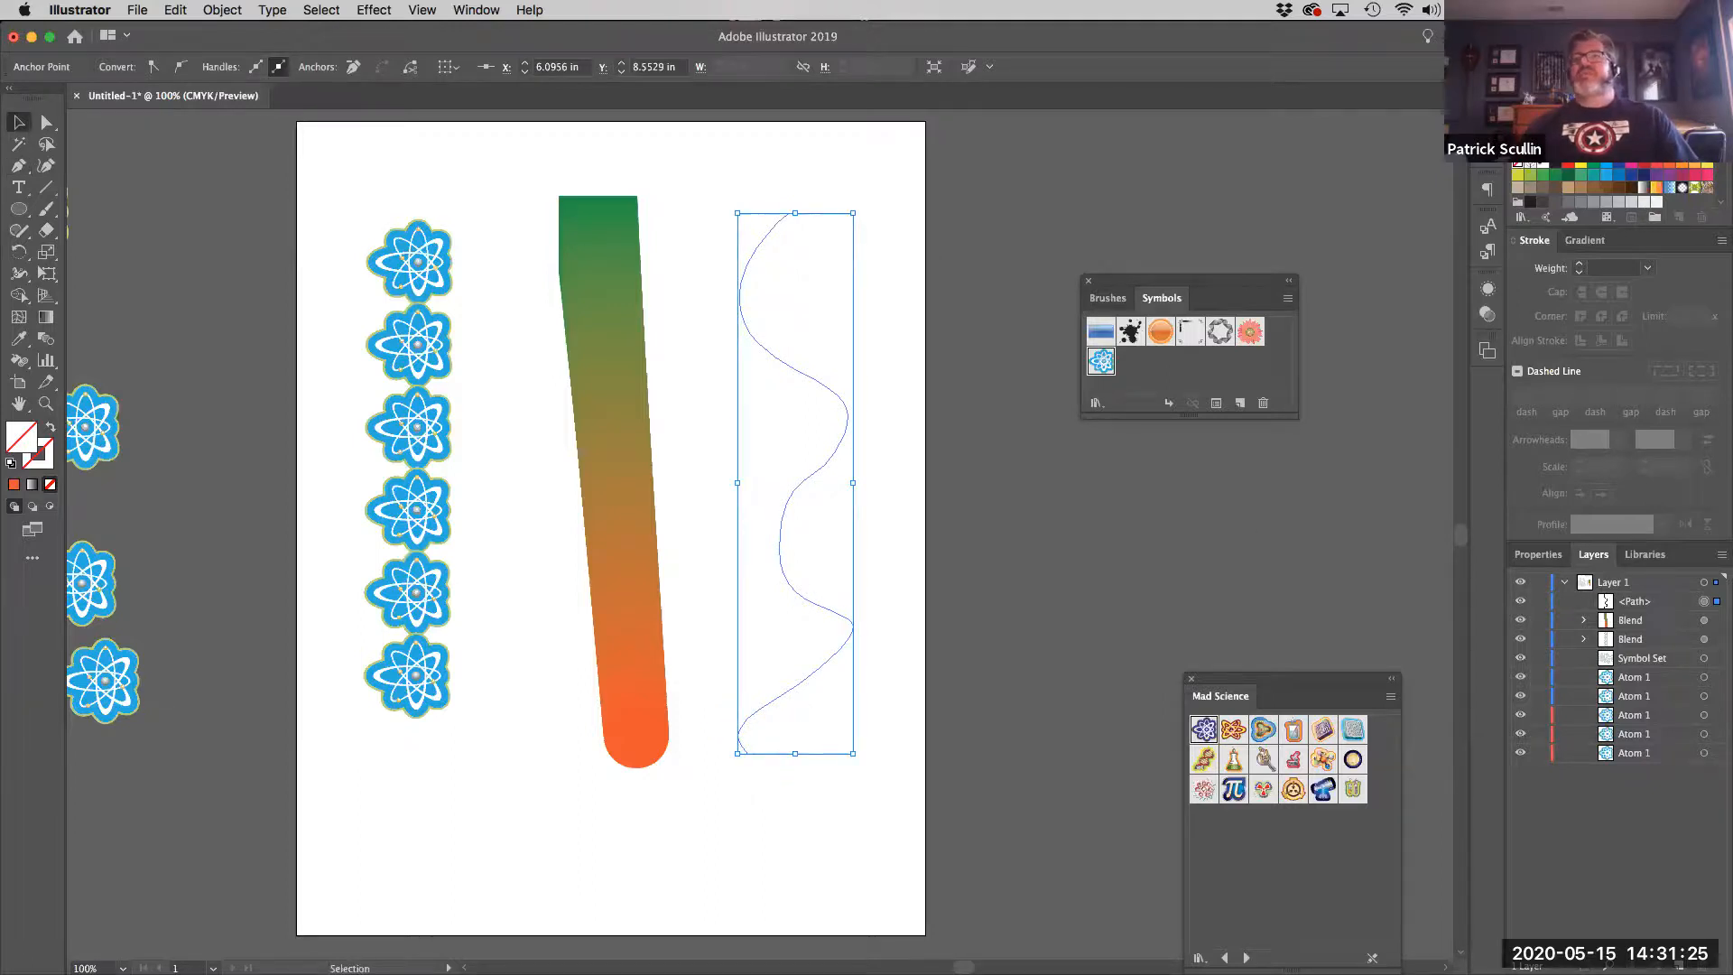
Apply a dark 1 pt stroke to the wavy path and replace the green-to-orange blend's spine with that path
{"action": "left_click", "coordinate": [1530, 202]}
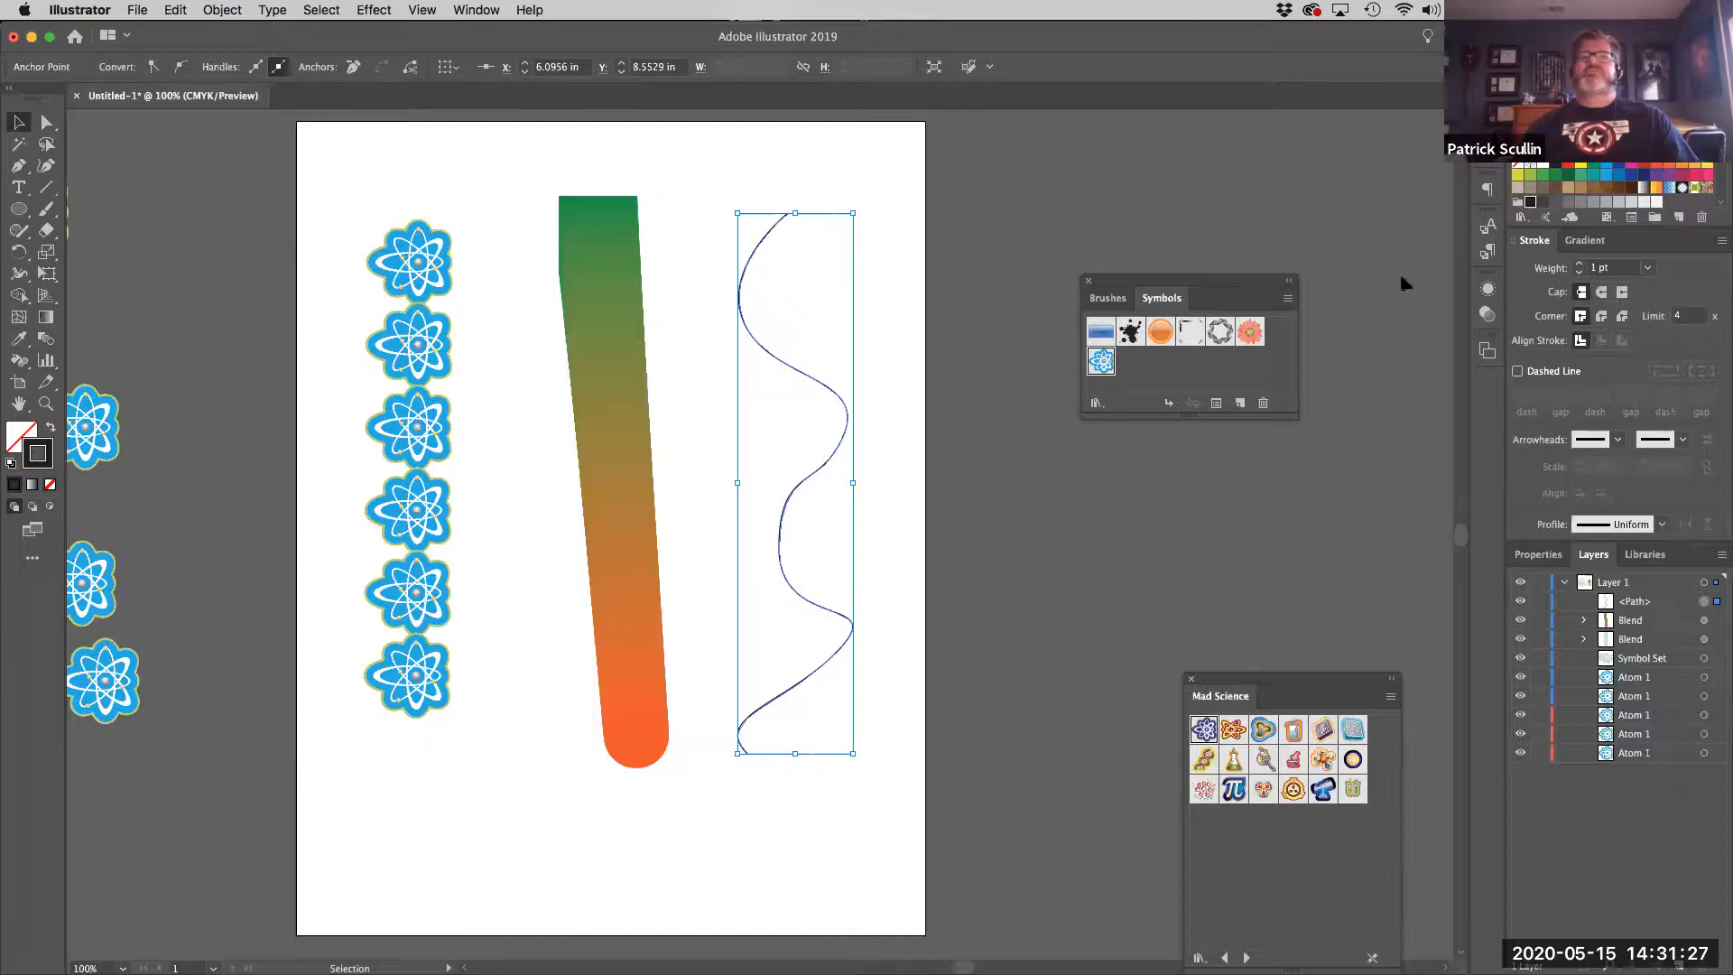
{"action": "left_click", "coordinate": [903, 269]}
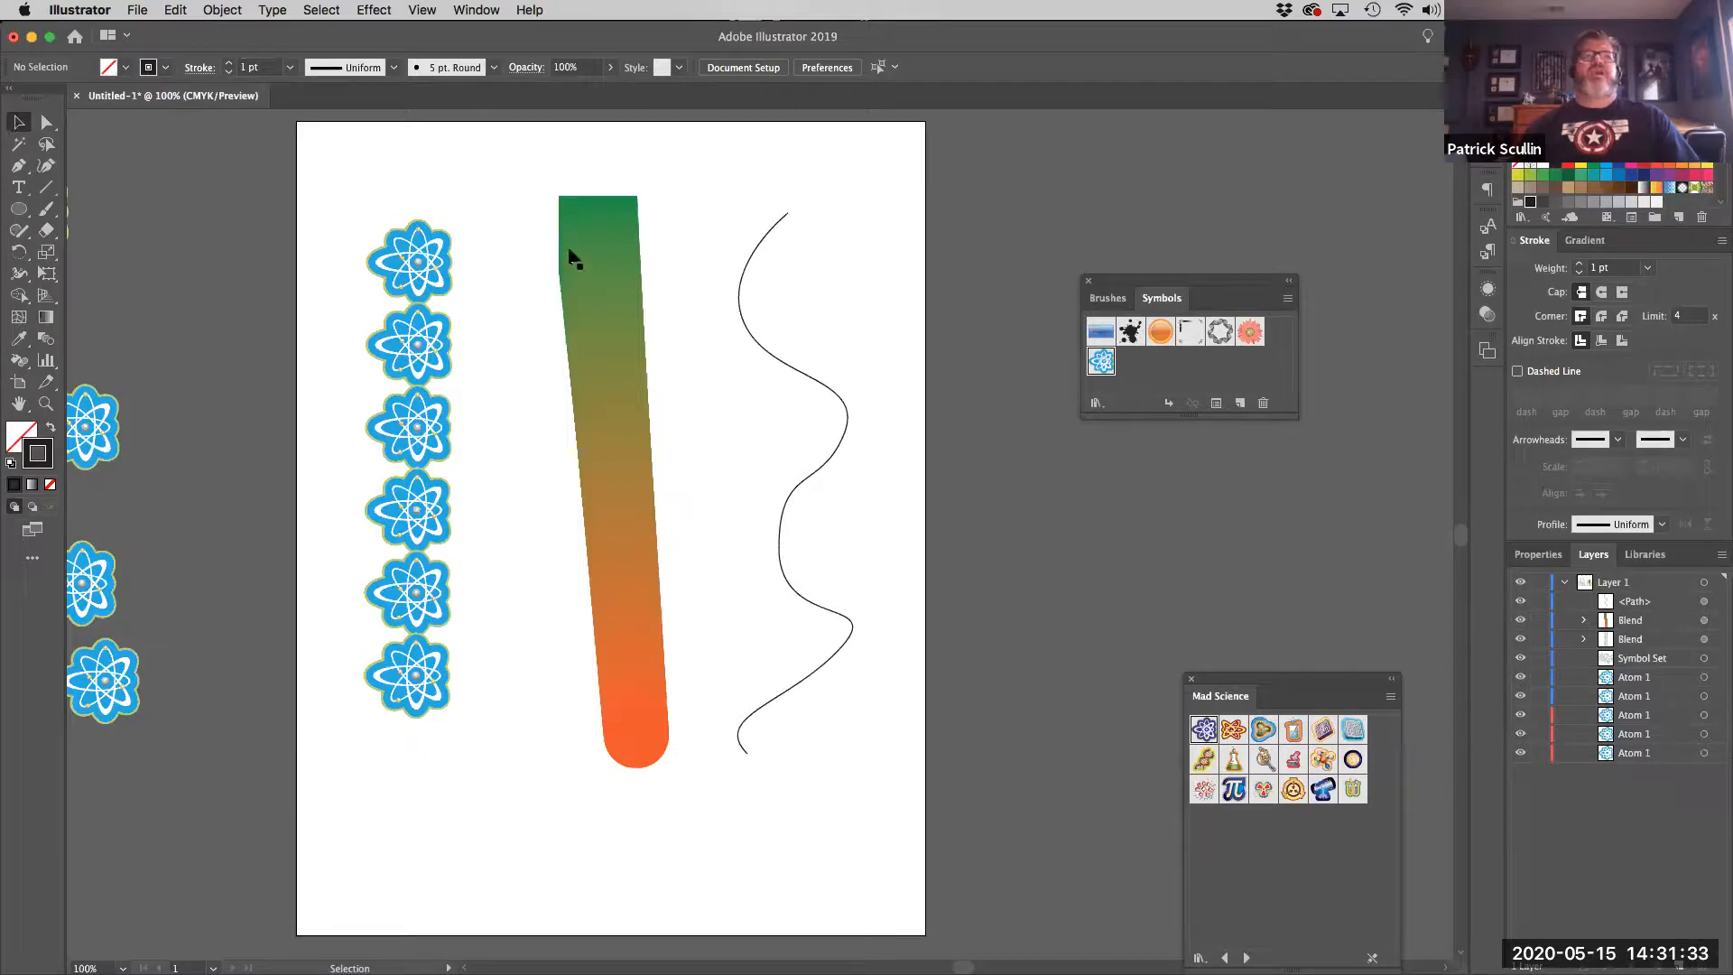
{"action": "mouse_move", "coordinate": [534, 167]}
{"action": "left_mouse_down"}
{"action": "mouse_move", "coordinate": [579, 393]}
{"action": "mouse_move", "coordinate": [839, 814]}
{"action": "mouse_move", "coordinate": [885, 796]}
{"action": "left_mouse_up"}
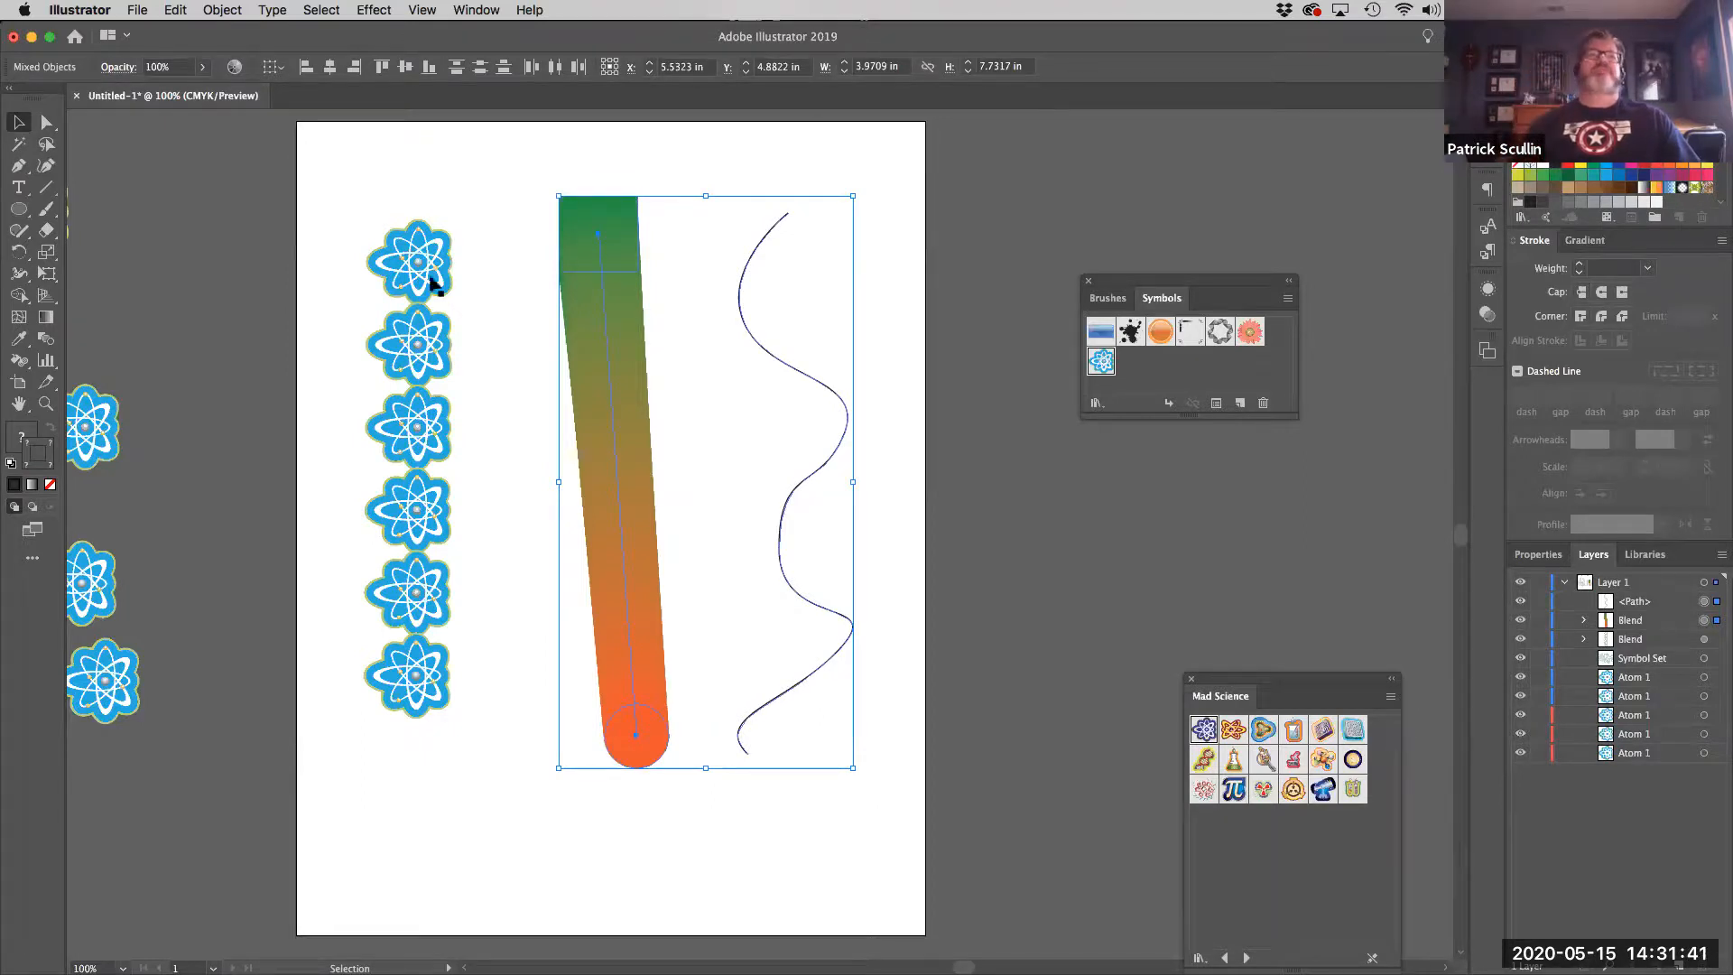
{"action": "left_click", "coordinate": [225, 10]}
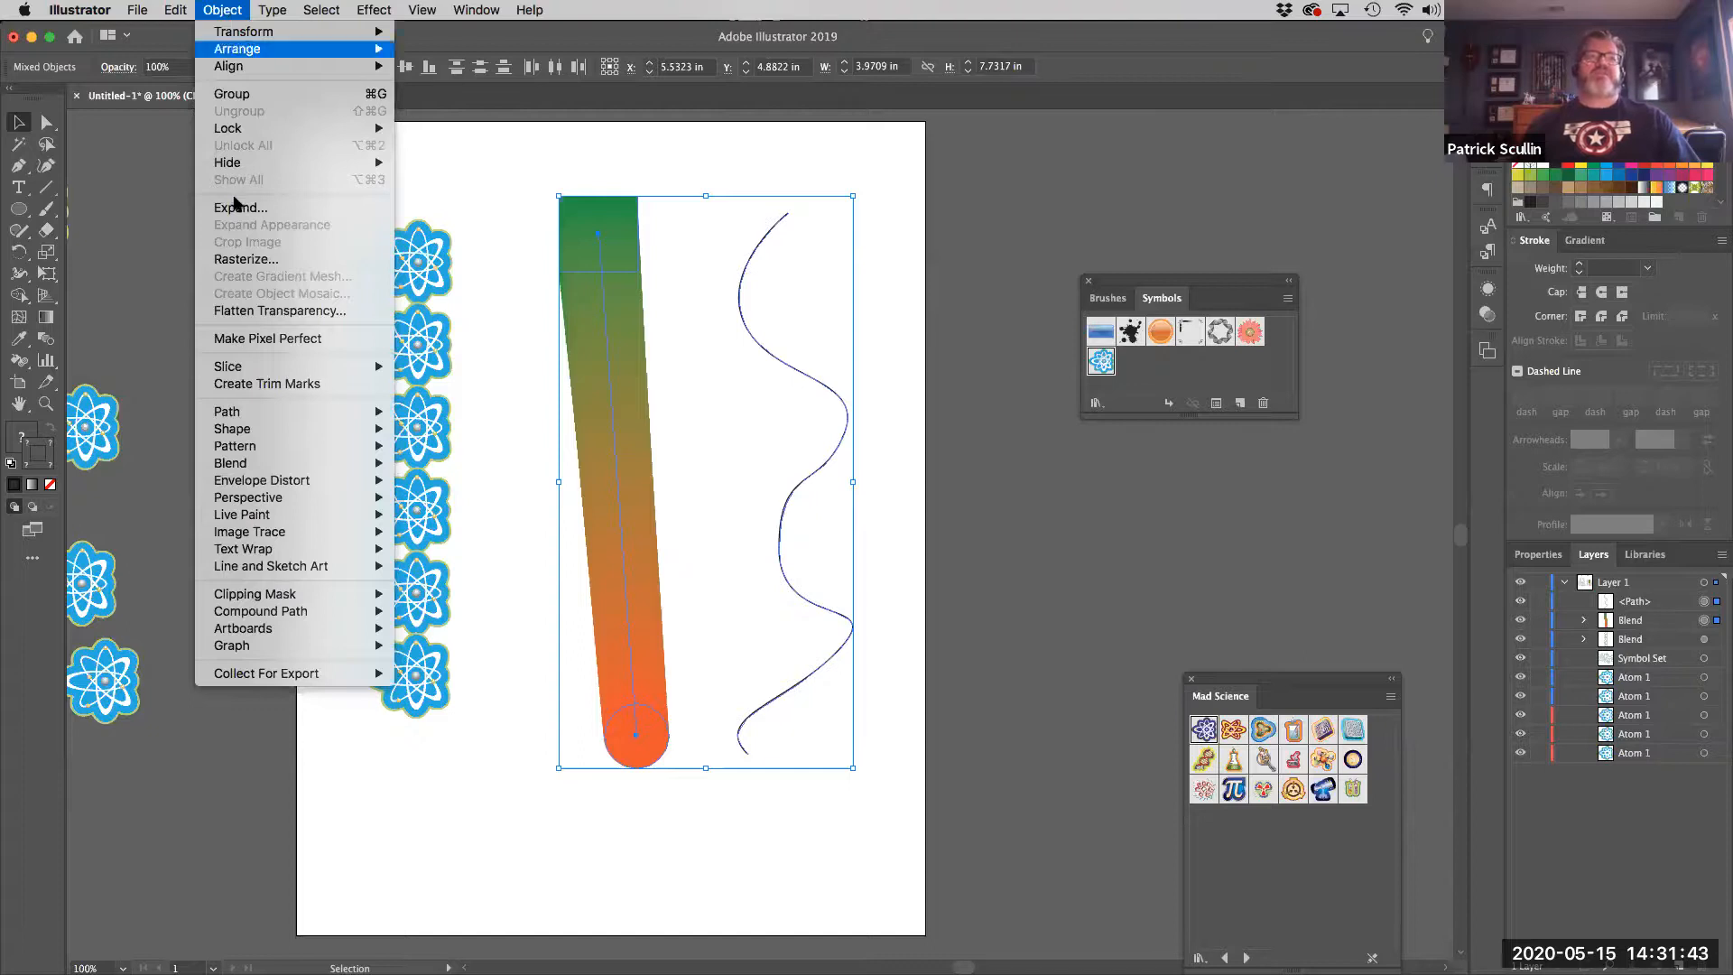
{"action": "mouse_move", "coordinate": [262, 470]}
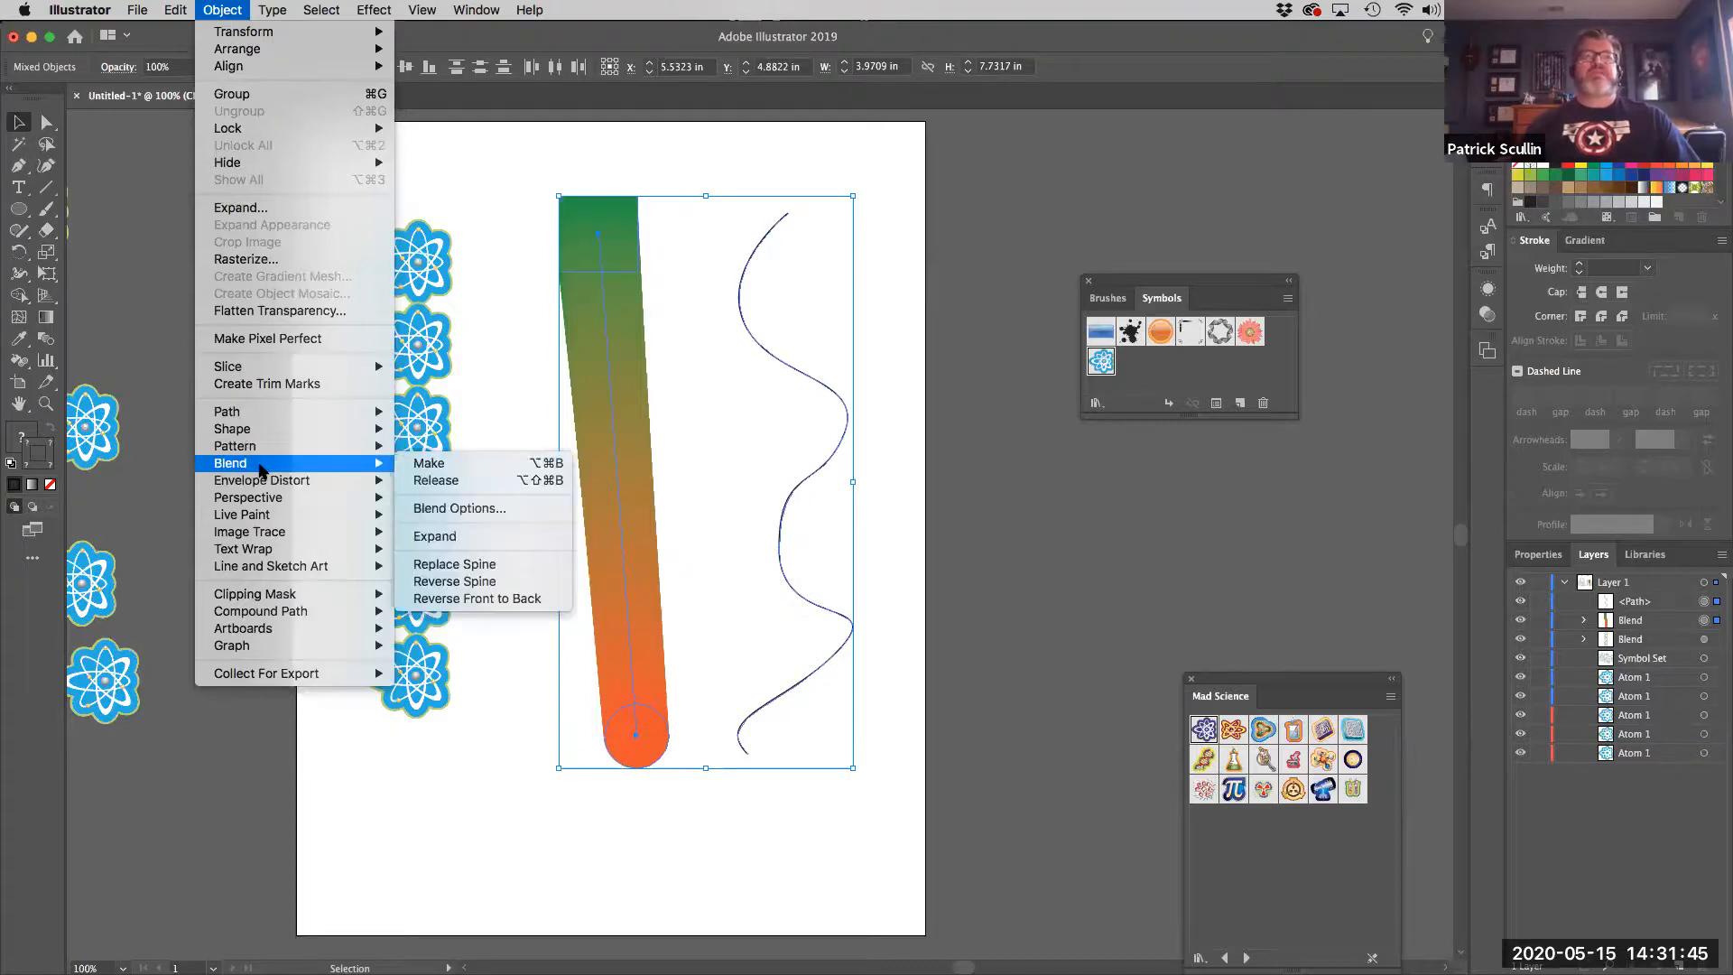
{"action": "left_click", "coordinate": [531, 565]}
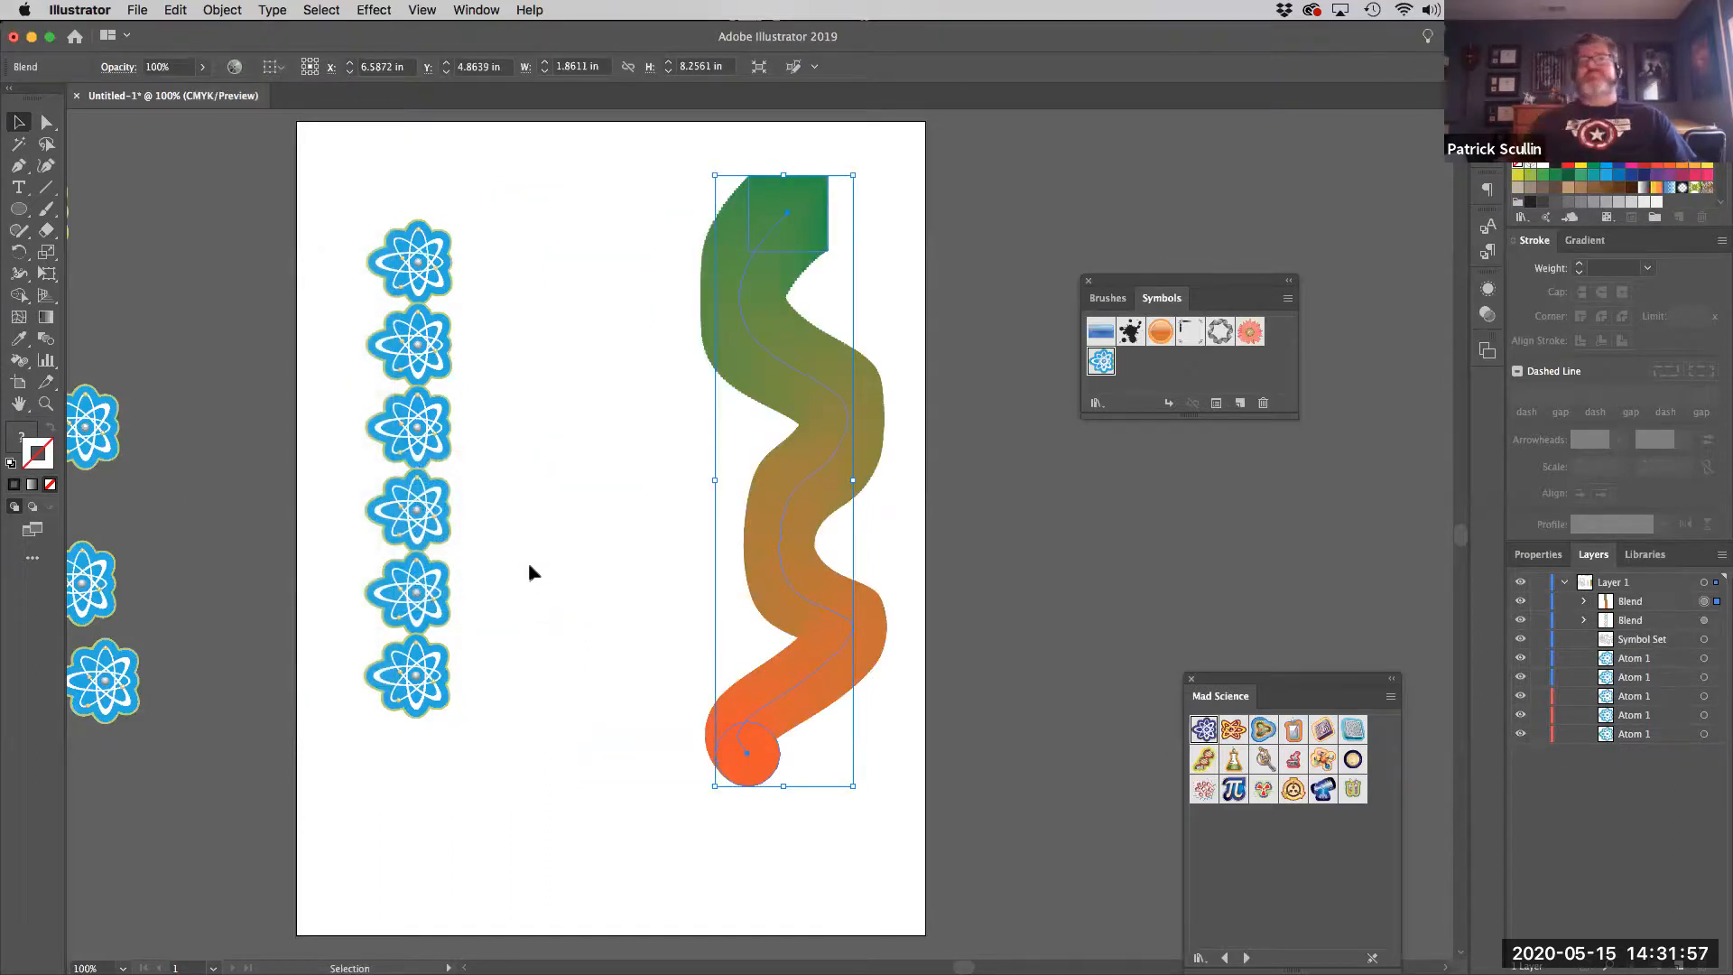
Examine up close how the green-to-orange blend's edges and color transition follow the wavy spine
{"action": "key", "text": "super+equal"}
{"action": "key", "text": "super+equal"}
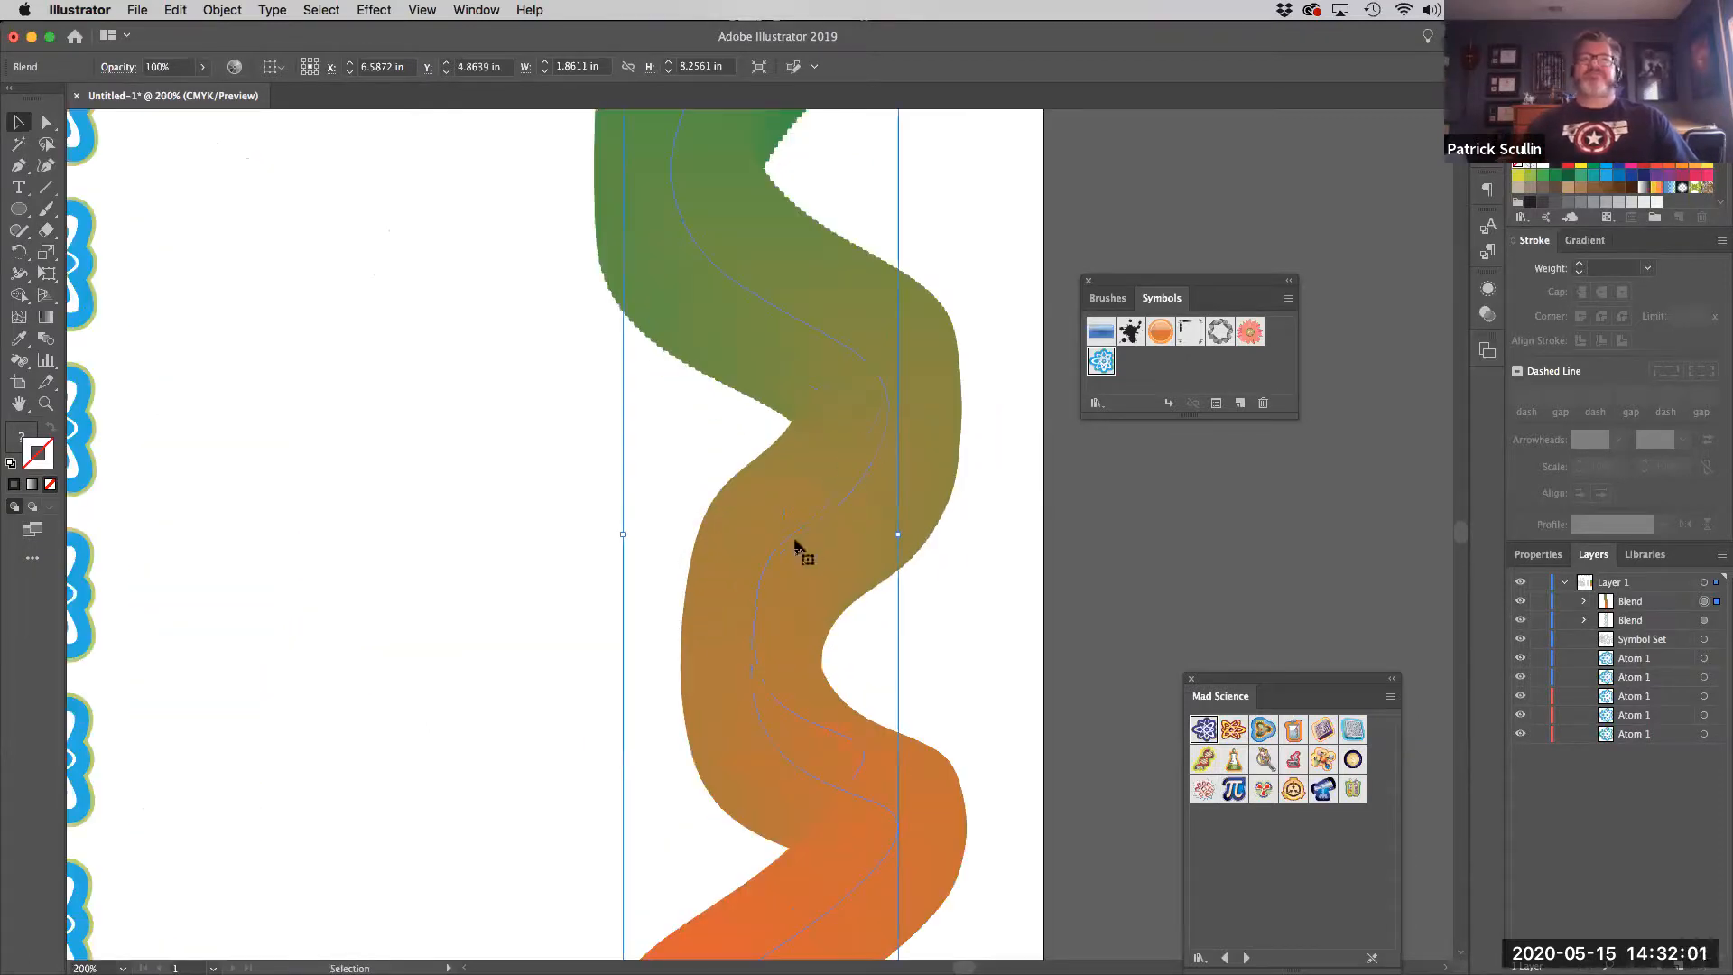
{"action": "key", "text": "super+minus"}
{"action": "key", "text": "super+minus"}
{"action": "key", "text": "super+minus"}
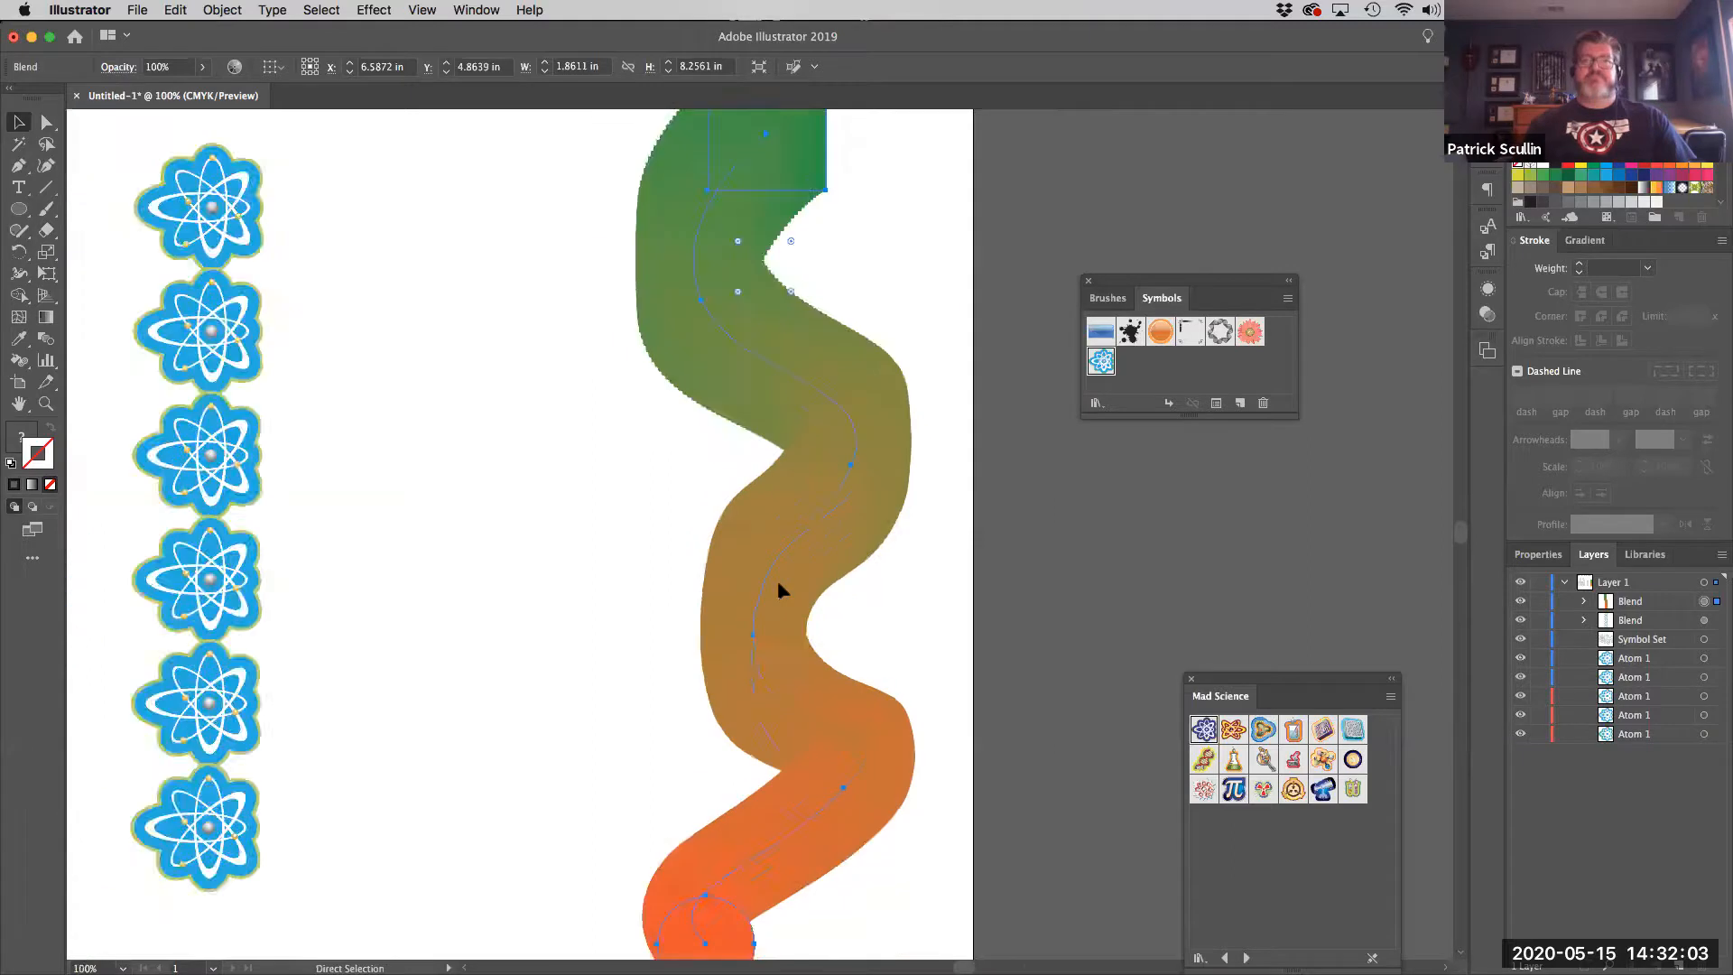
{"action": "key", "text": "super+equal"}
{"action": "key", "text": "super+equal"}
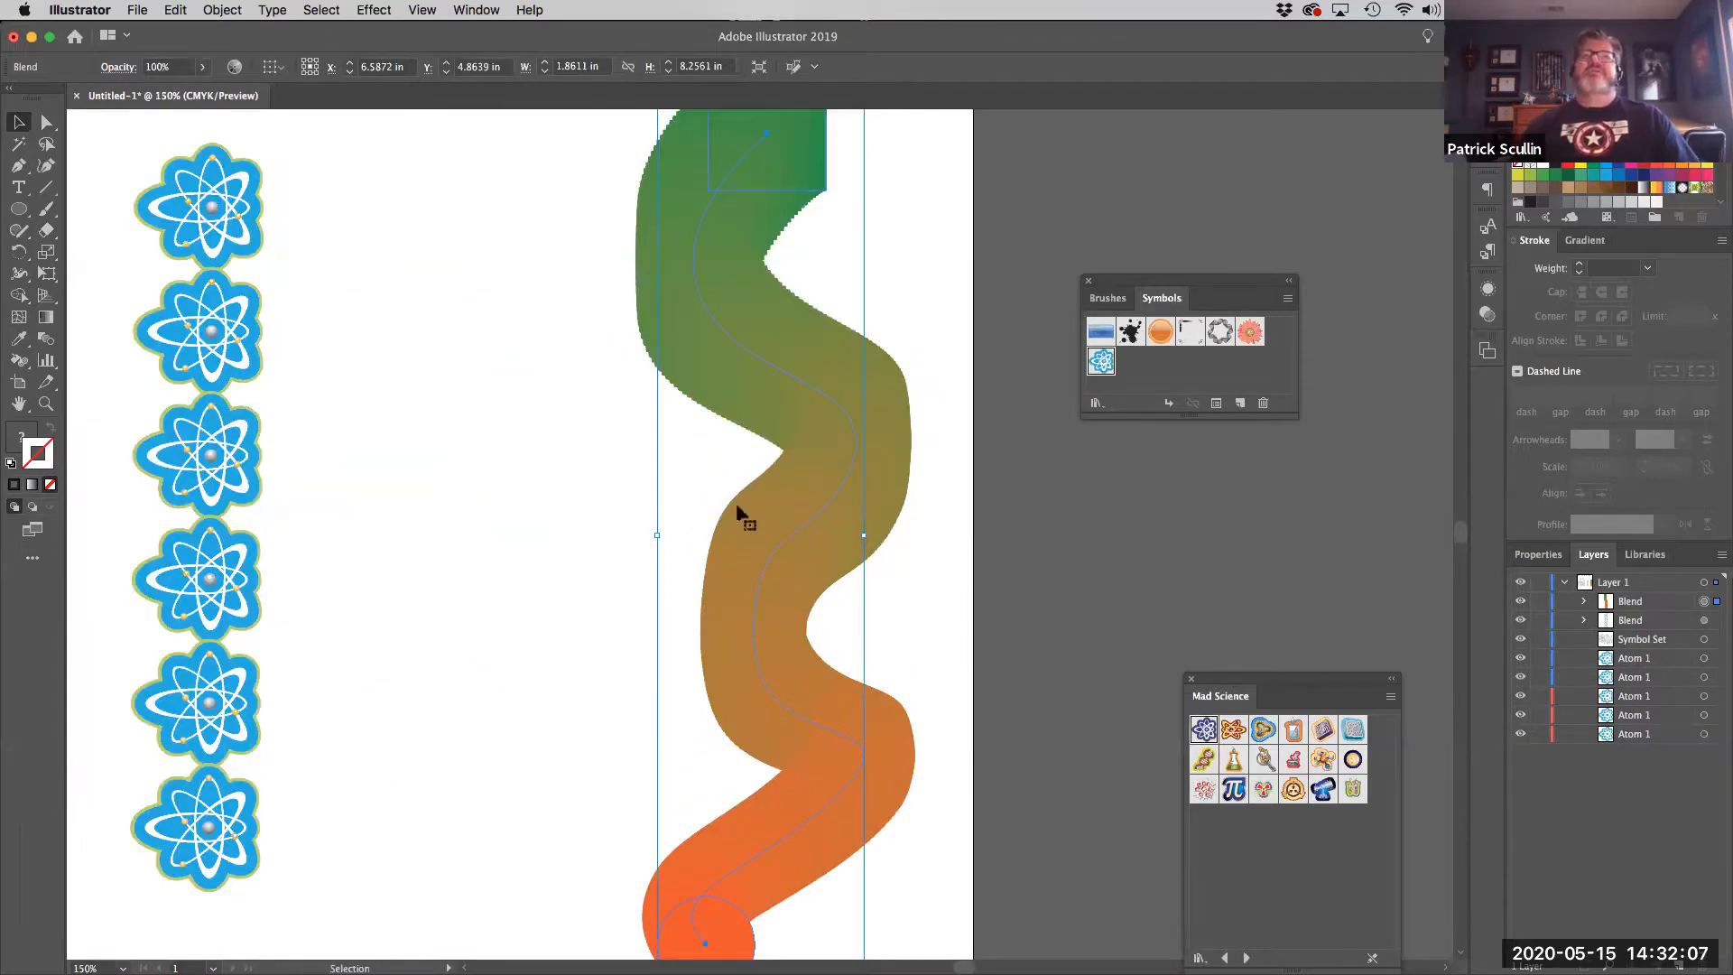
{"action": "left_click", "coordinate": [572, 275]}
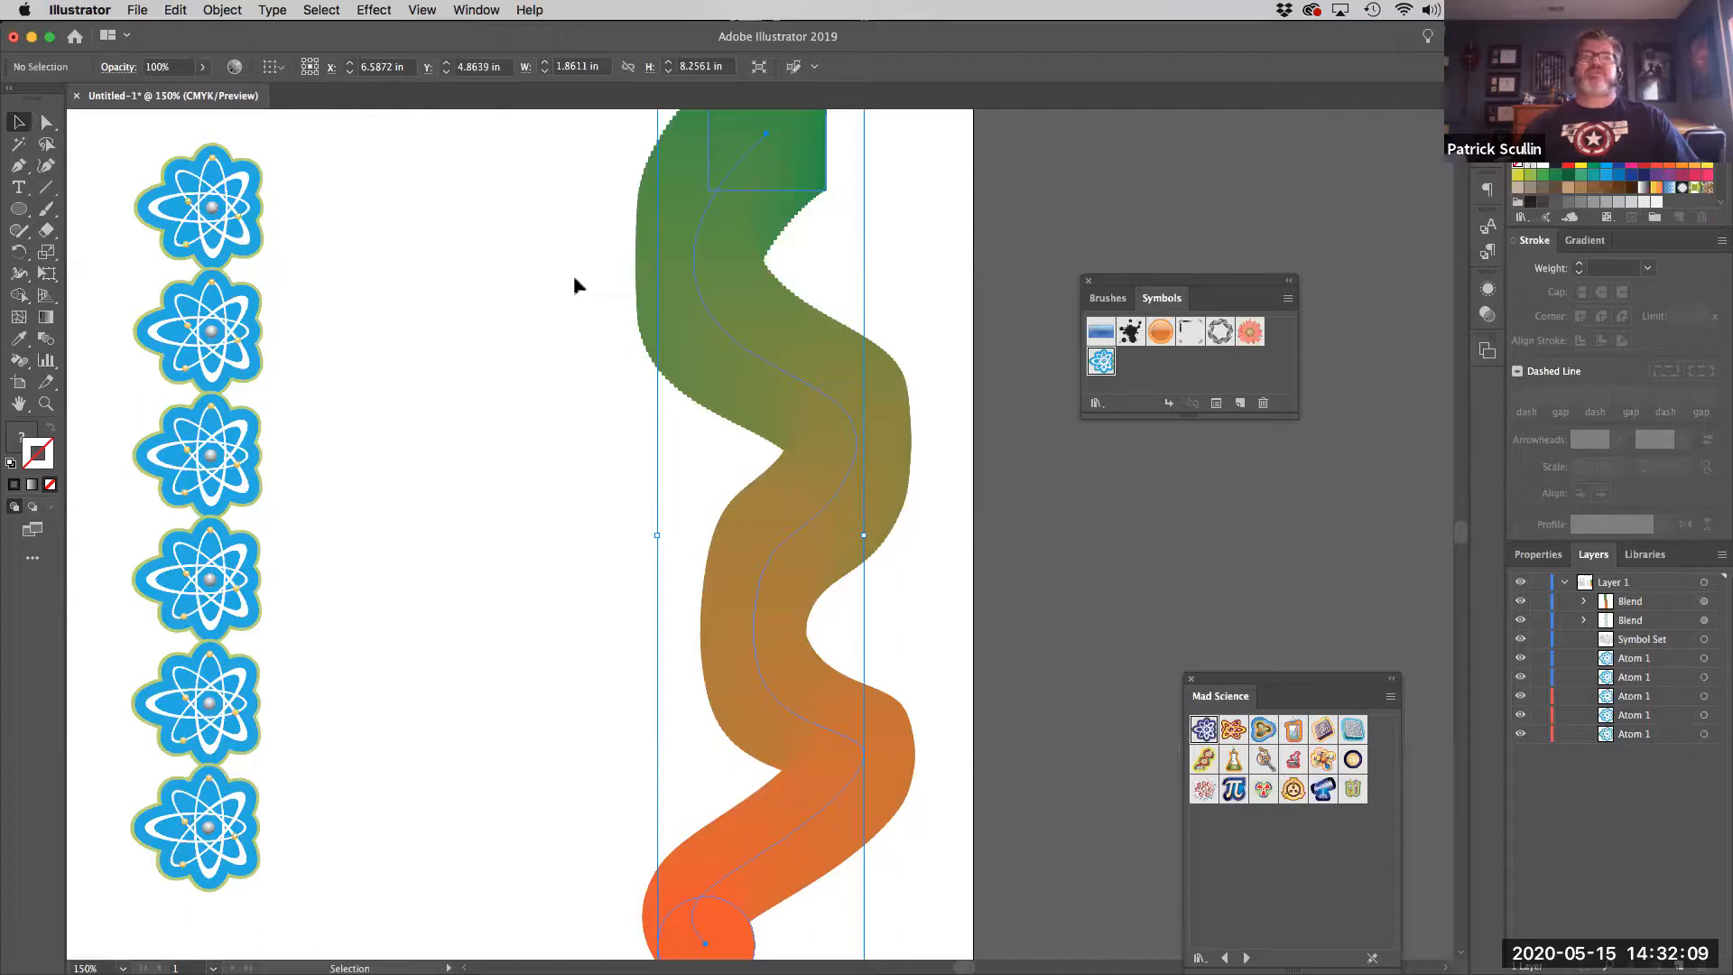
Move the wavy green-to-orange blend to about X 7.67 in, Y 4.89 in, and deselect it
{"action": "left_click_drag", "start_coordinate": [688, 261], "coordinate": [816, 287]}
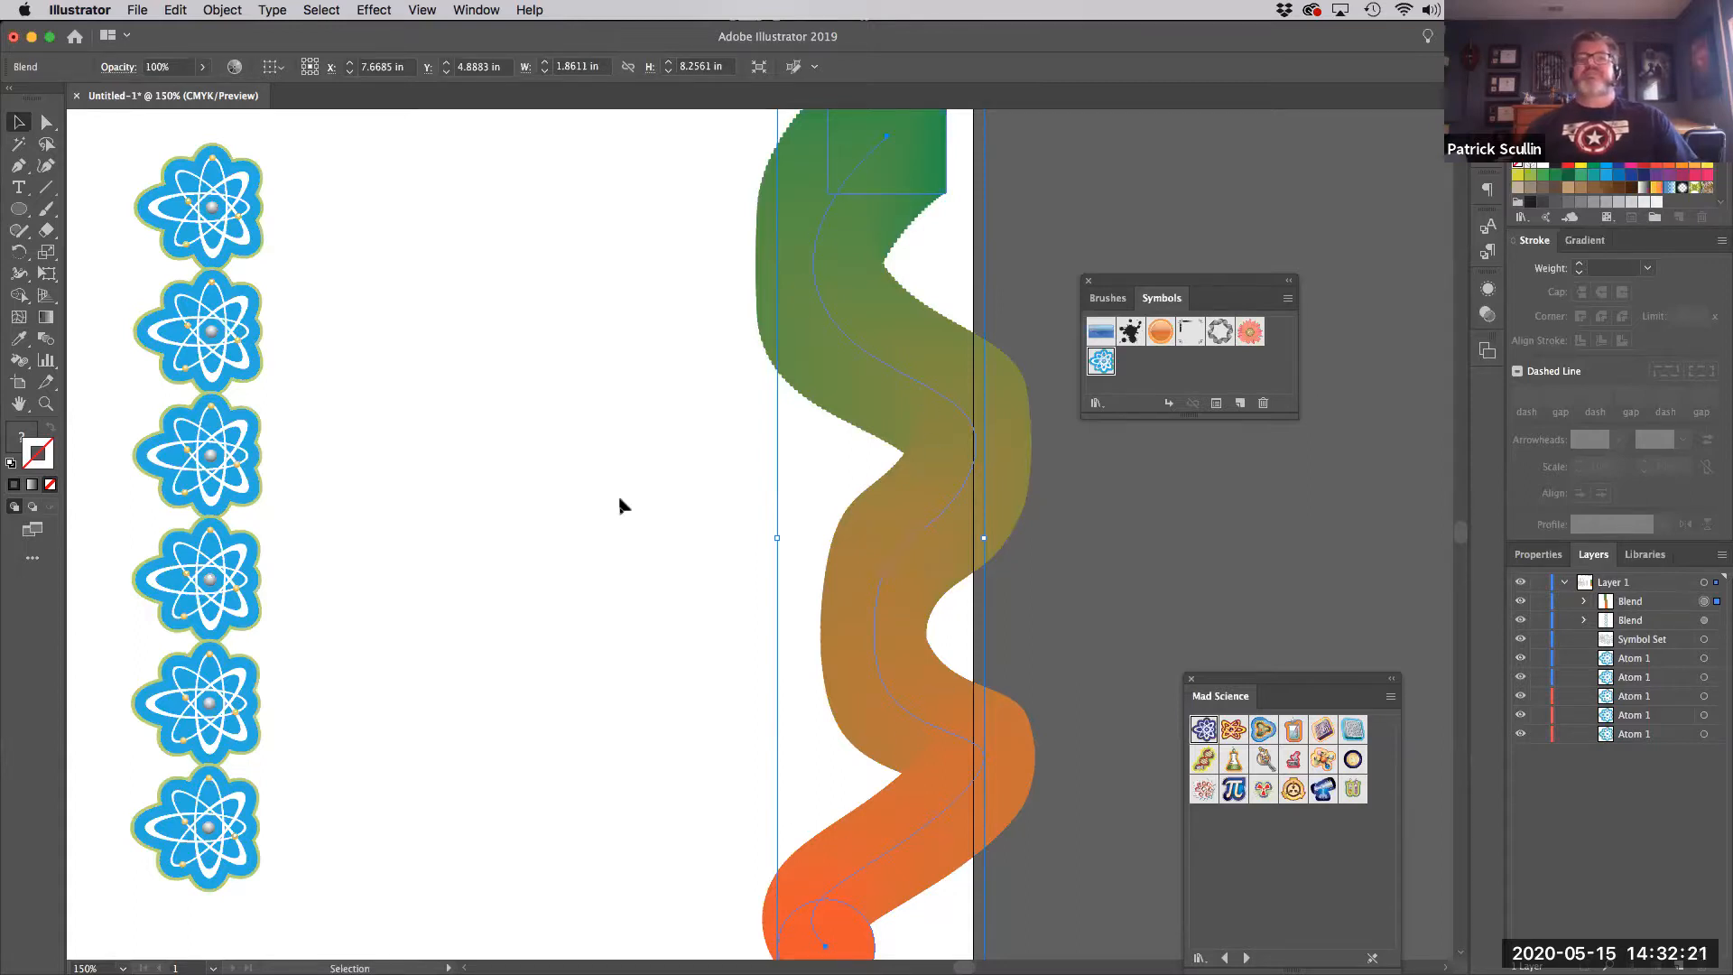
{"action": "left_click", "coordinate": [46, 121]}
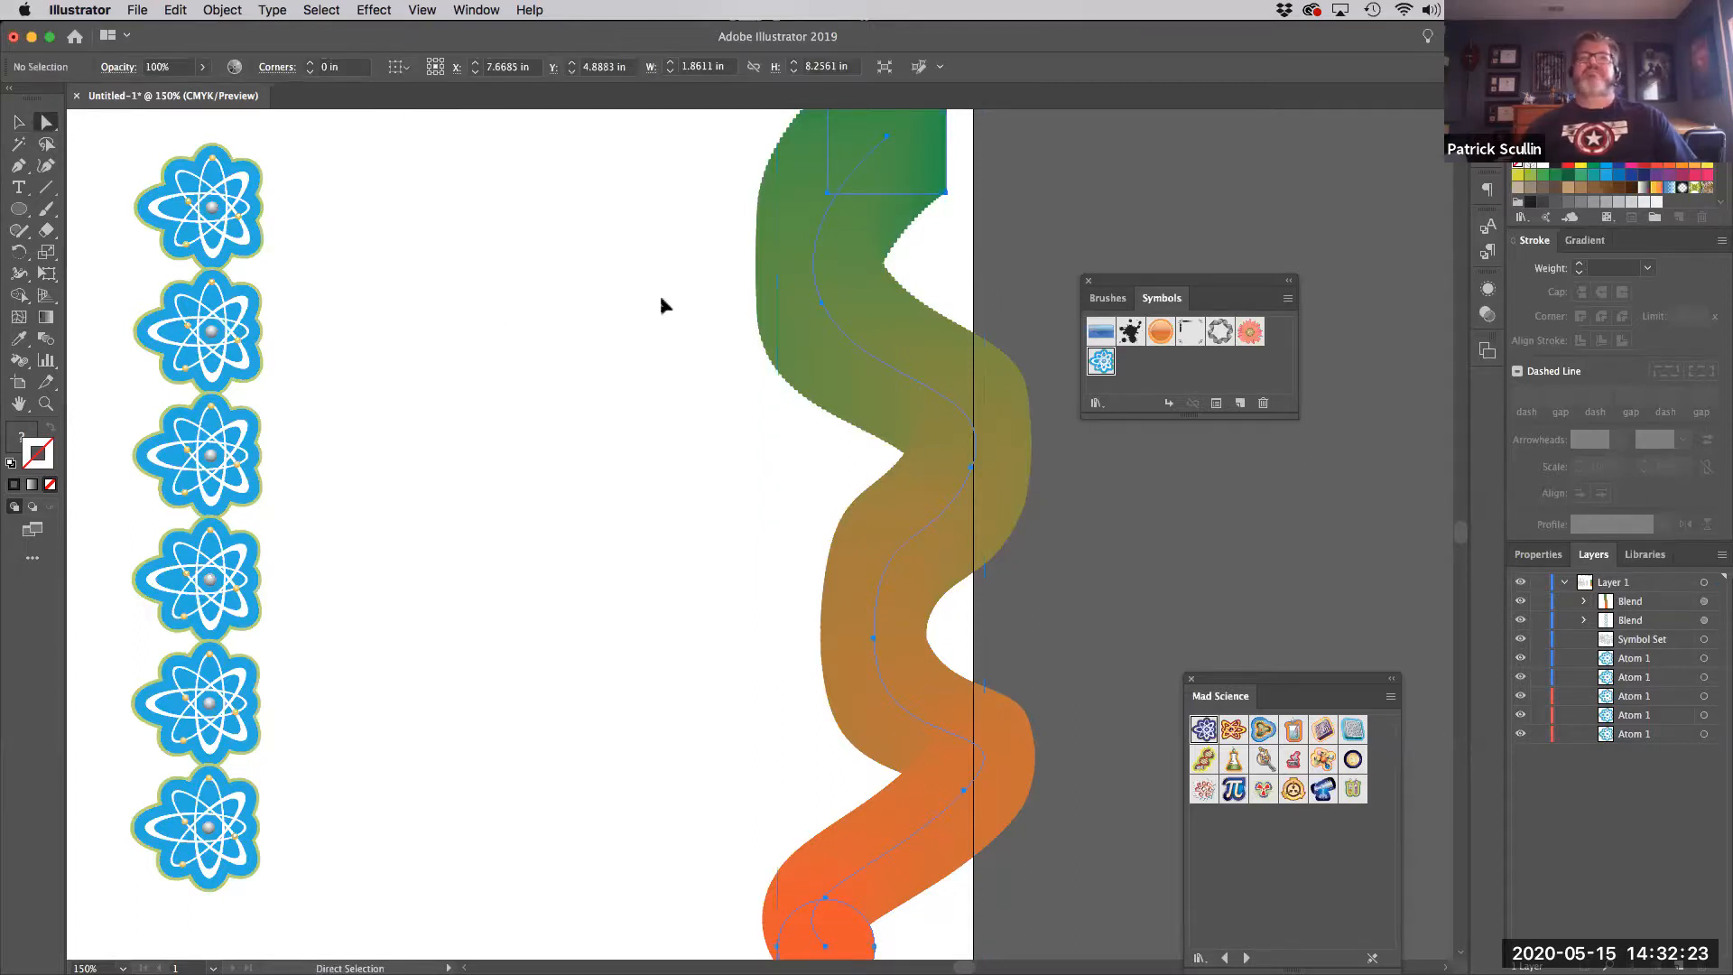
{"action": "left_click", "coordinate": [686, 298]}
{"action": "key", "text": "super+minus"}
{"action": "key", "text": "super+minus"}
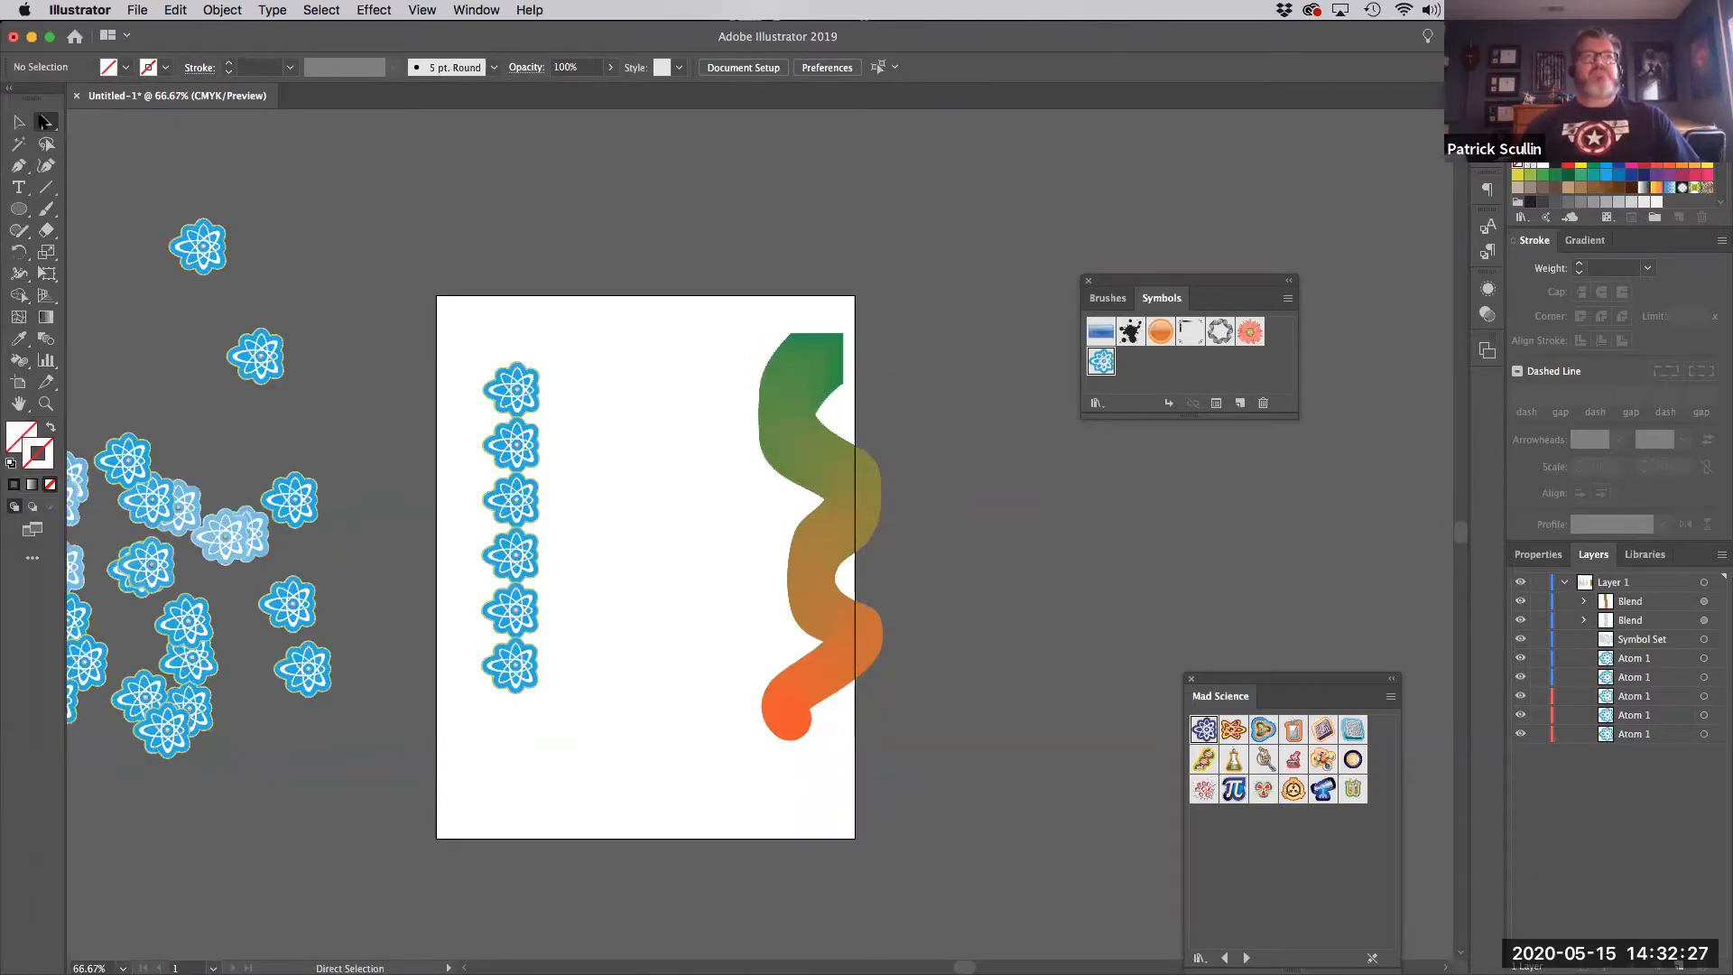
Reposition the wavy green-to-orange blend inside the artboard at about X 6.66 in, Y 4.91 in
{"action": "left_click", "coordinate": [25, 122]}
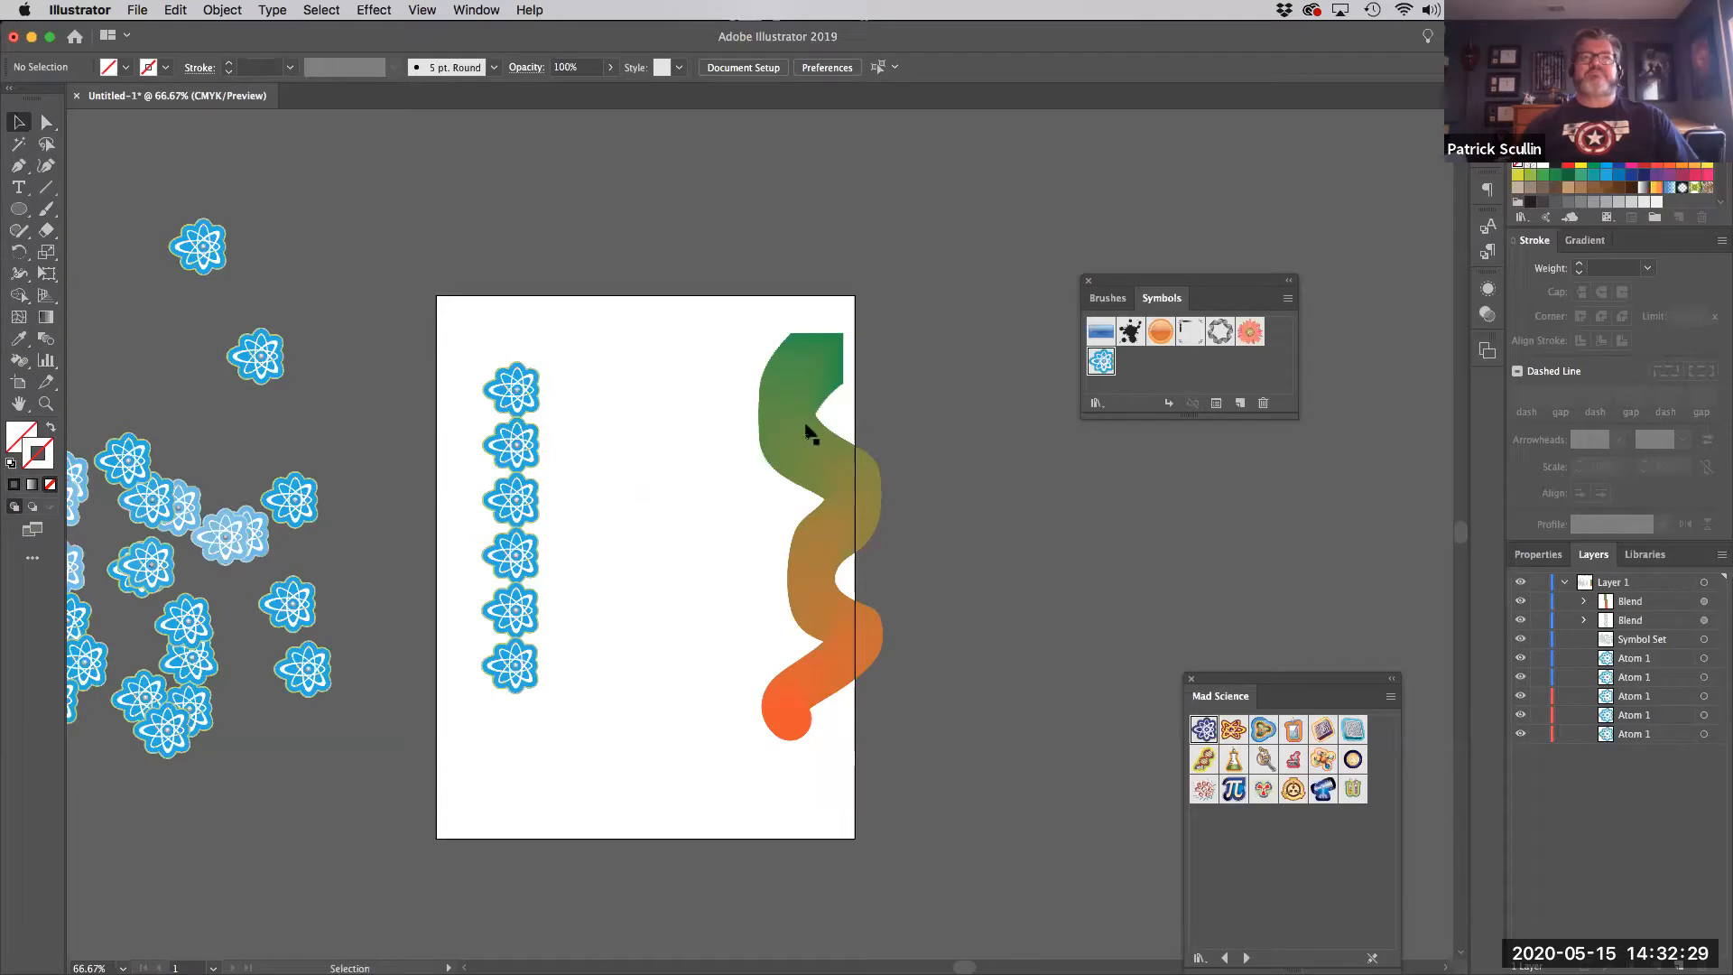
{"action": "key", "text": "super+z"}
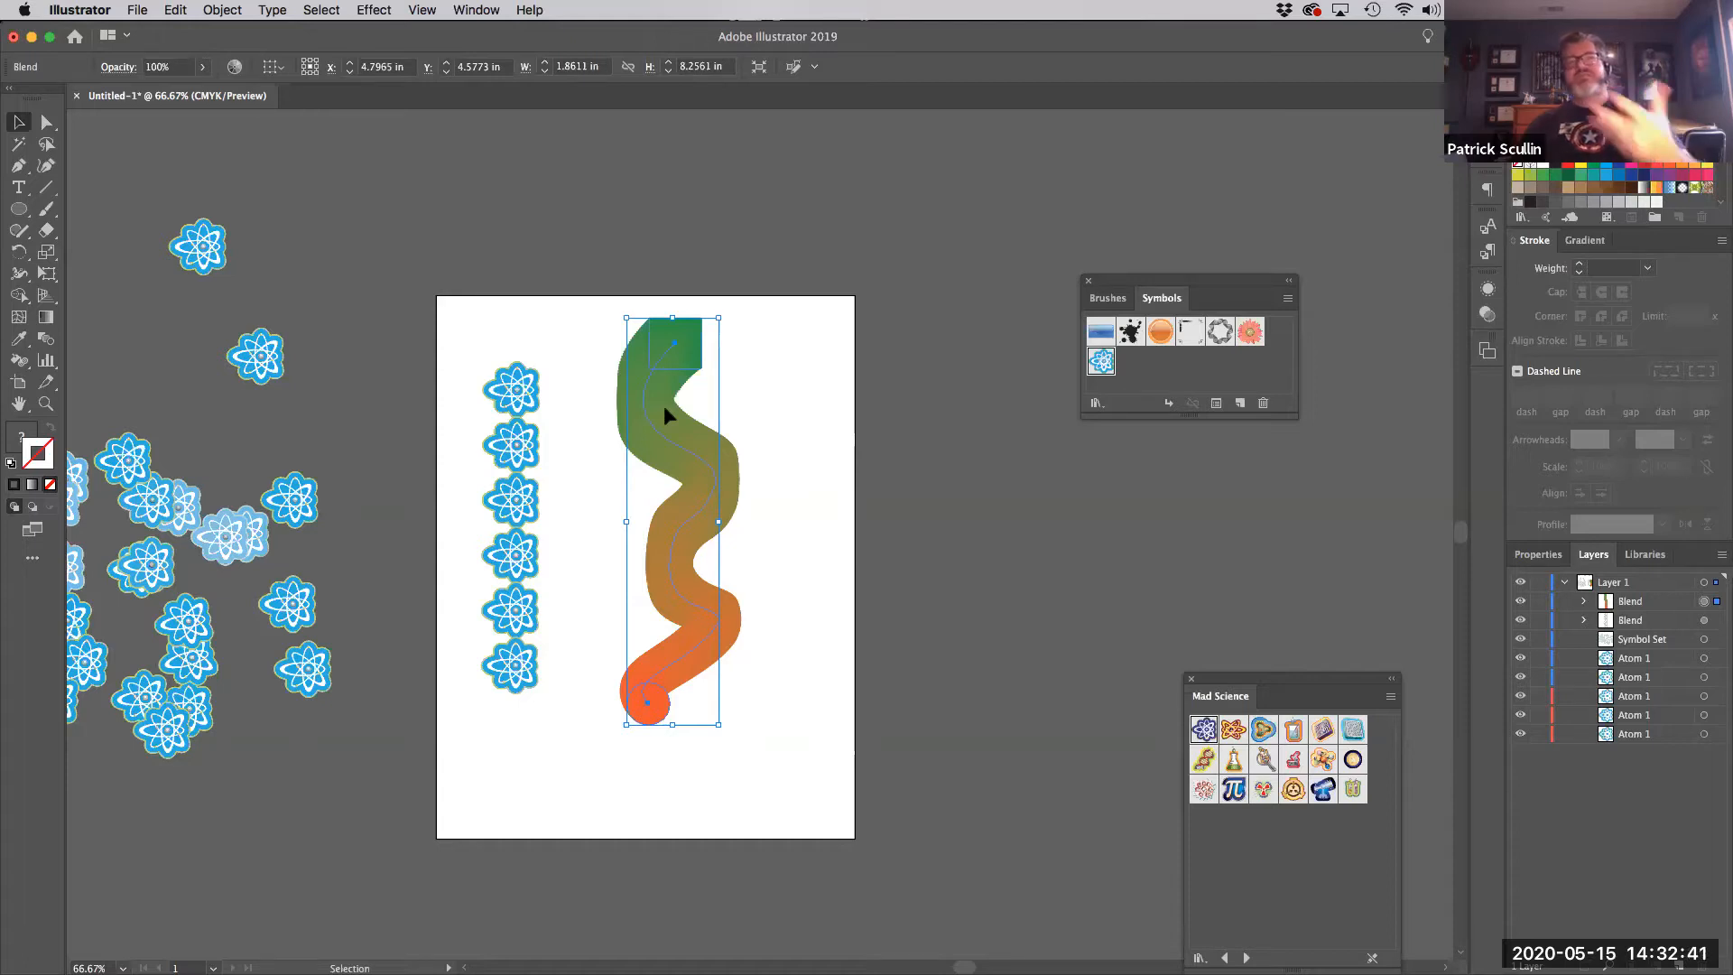
{"action": "left_click_drag", "start_coordinate": [664, 408], "coordinate": [764, 383]}
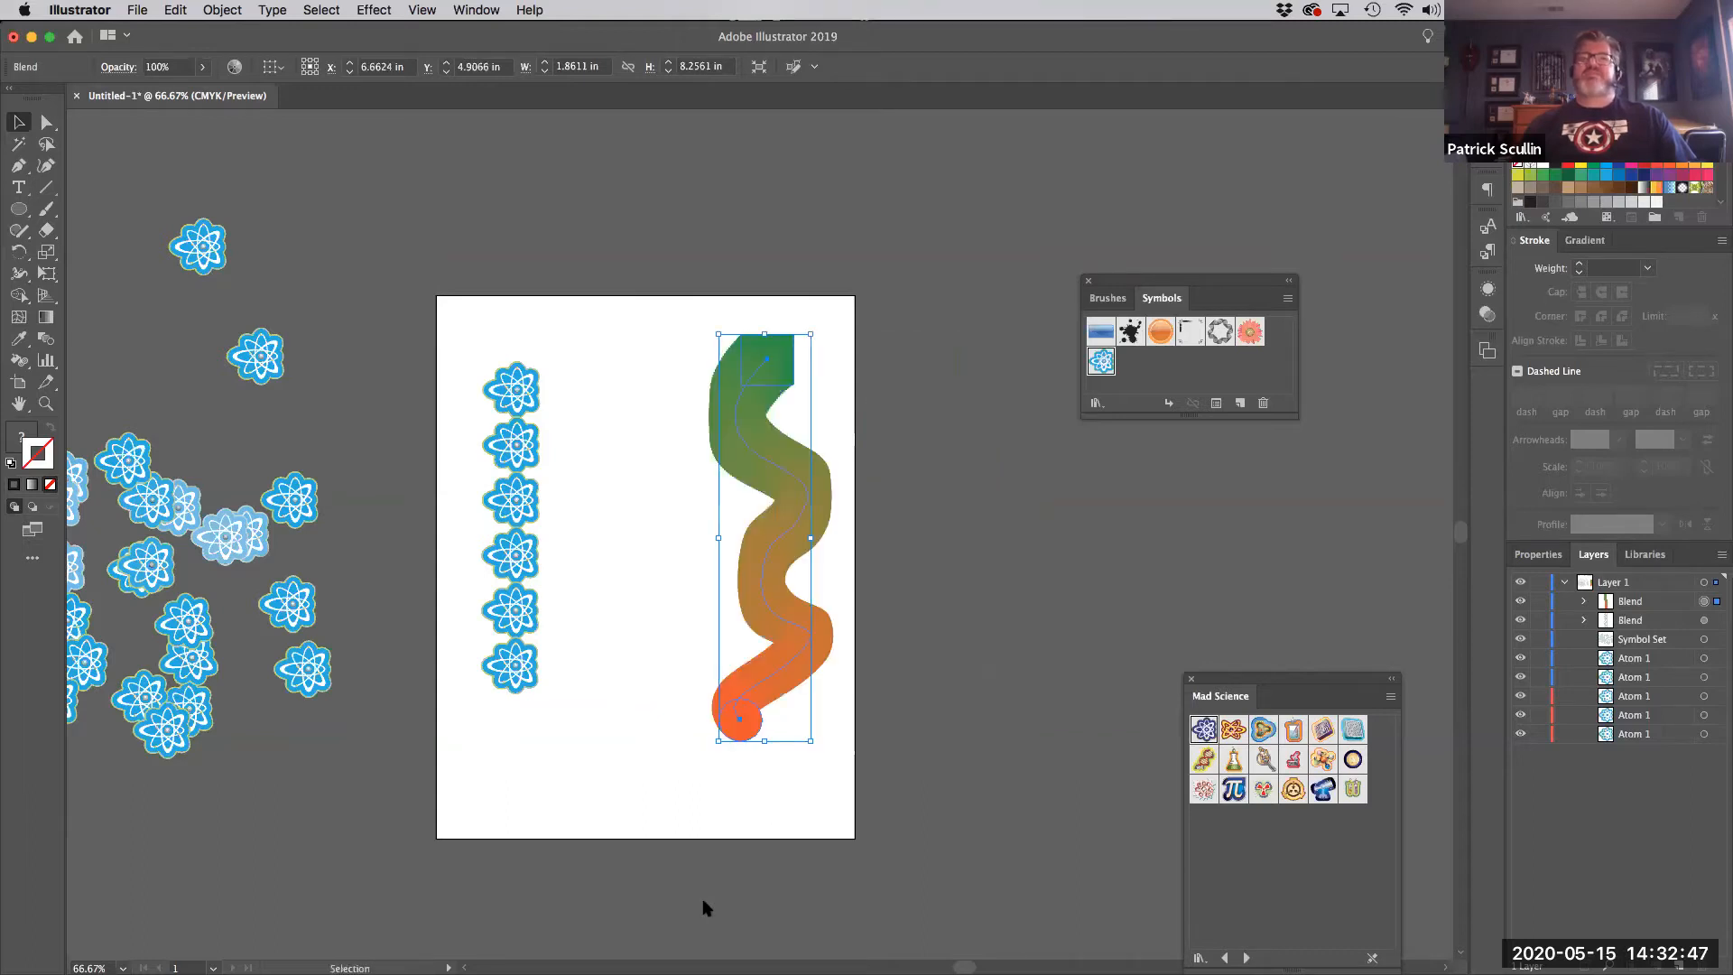